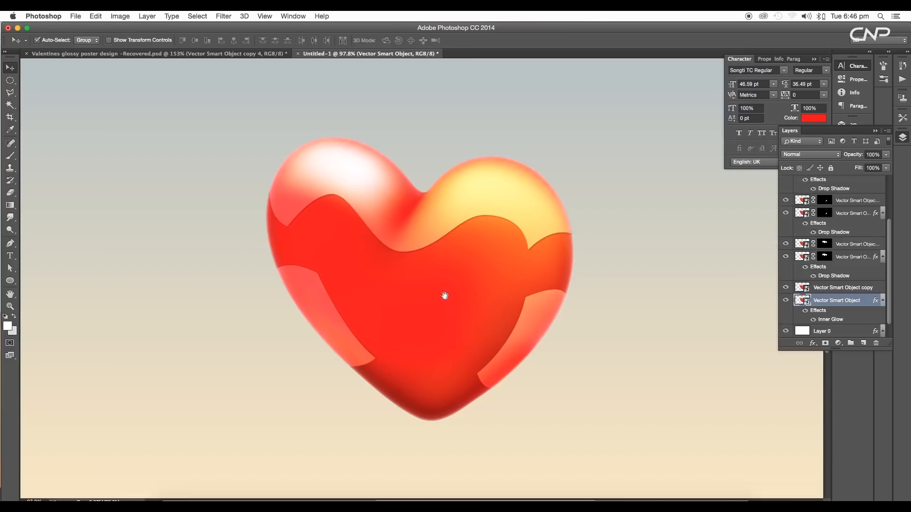
Move the heart up and to the left on the canvas
drag(445, 296, 402, 286)
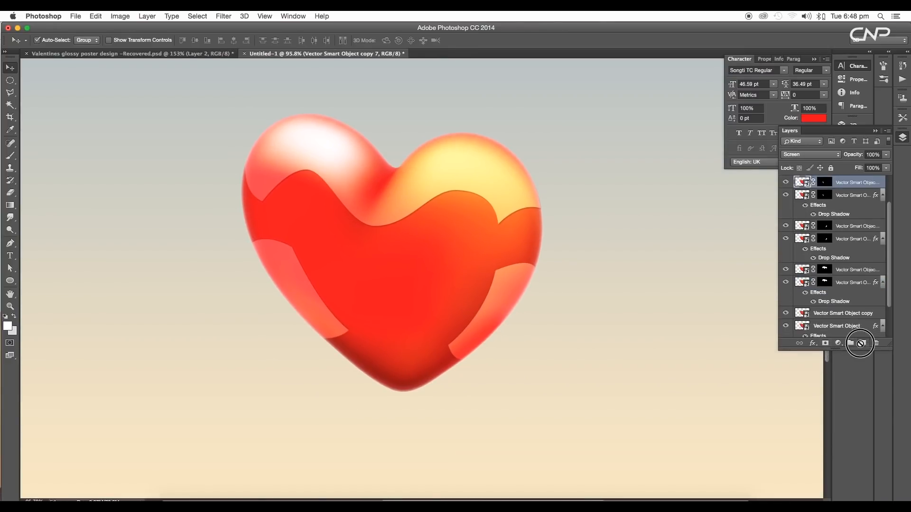
Add a new empty layer above the heart layers and set its blend mode to Color Dodge
click(860, 343)
scroll(823, 189, up, 3)
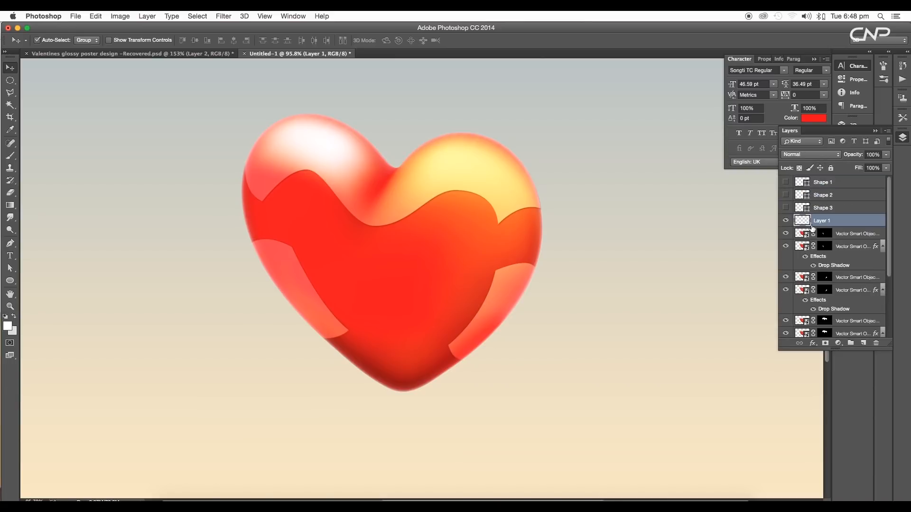
click(811, 154)
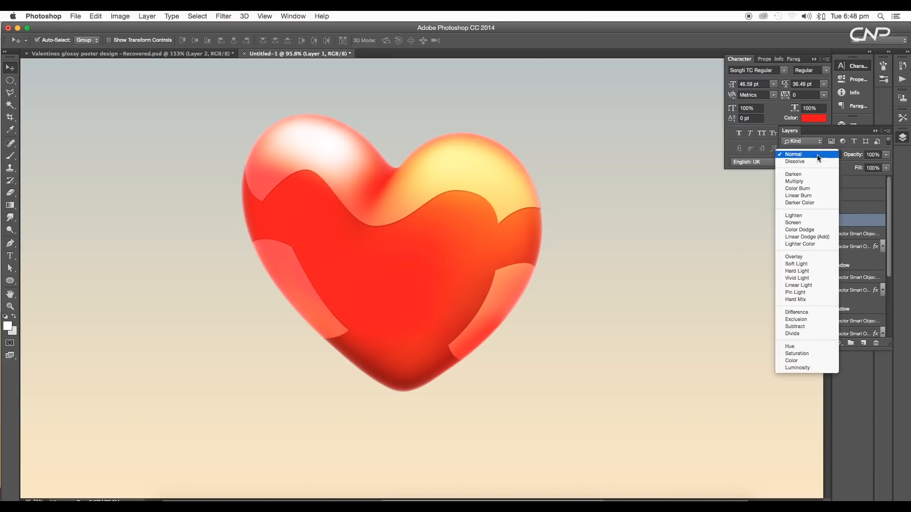
click(809, 229)
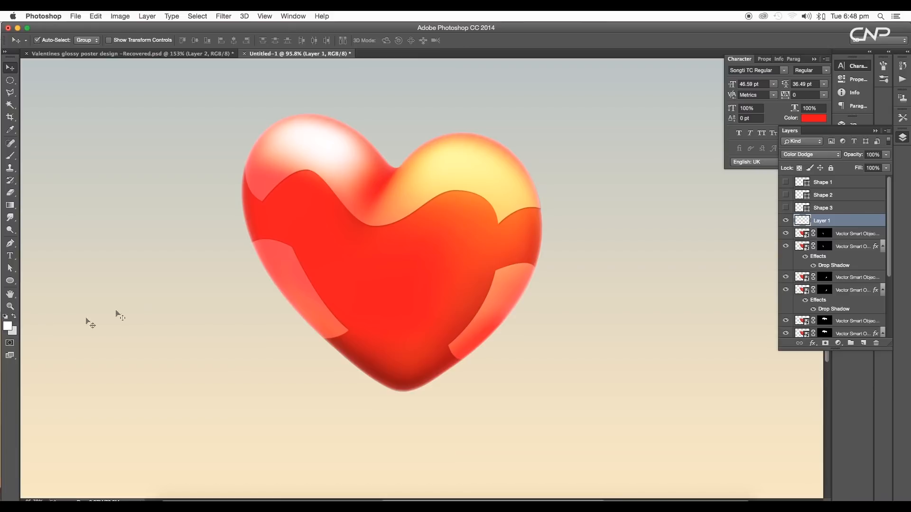
Sample a yellow from the heart and dab a soft brush at the heart's bottom tip
key(i)
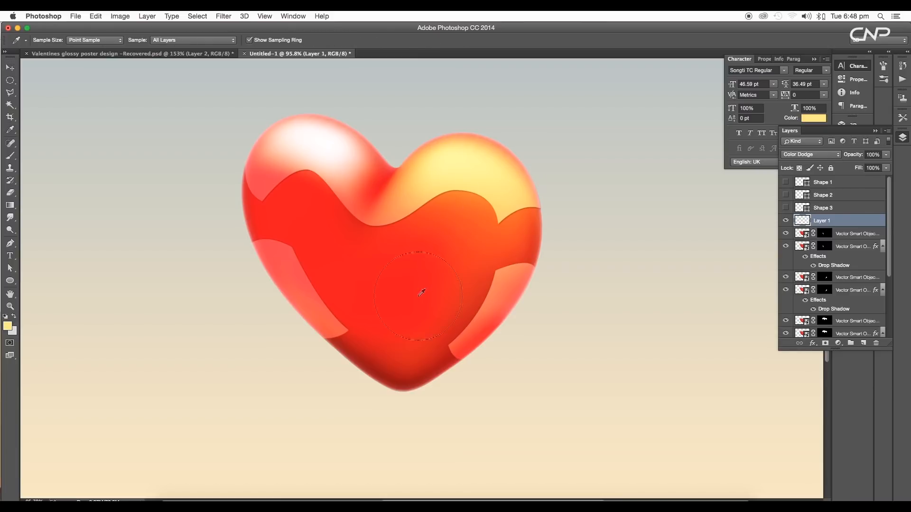
key(b)
click(407, 388)
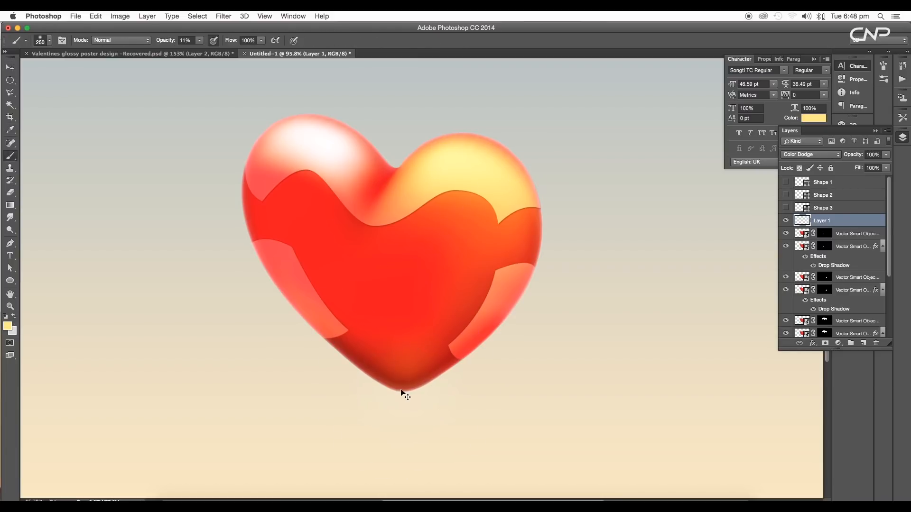
key(super+z)
click(397, 376)
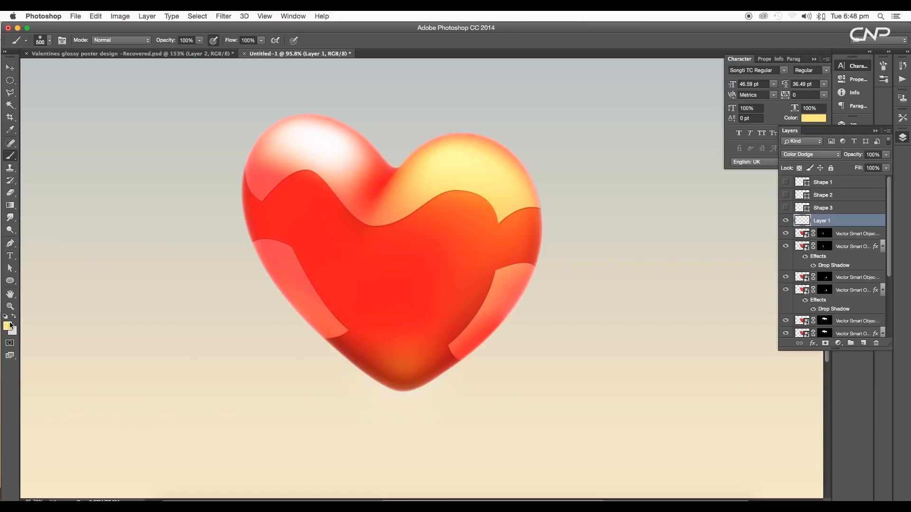
Set the foreground colour to a pale yellow, fff7cf
click(7, 326)
drag(642, 122, 638, 106)
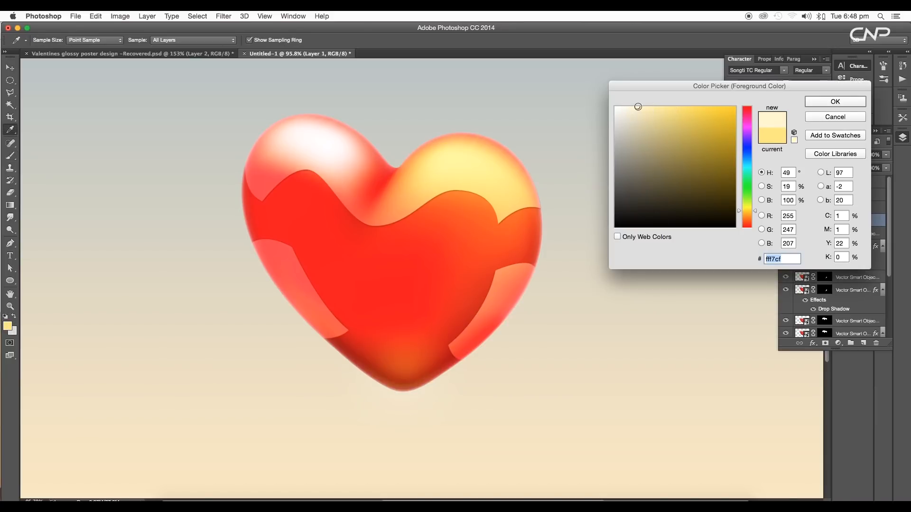
click(843, 103)
Test several pale yellow dabs at the heart's tip, undoing each, and set the brush opacity to 40%
click(399, 398)
key(super+z)
click(415, 360)
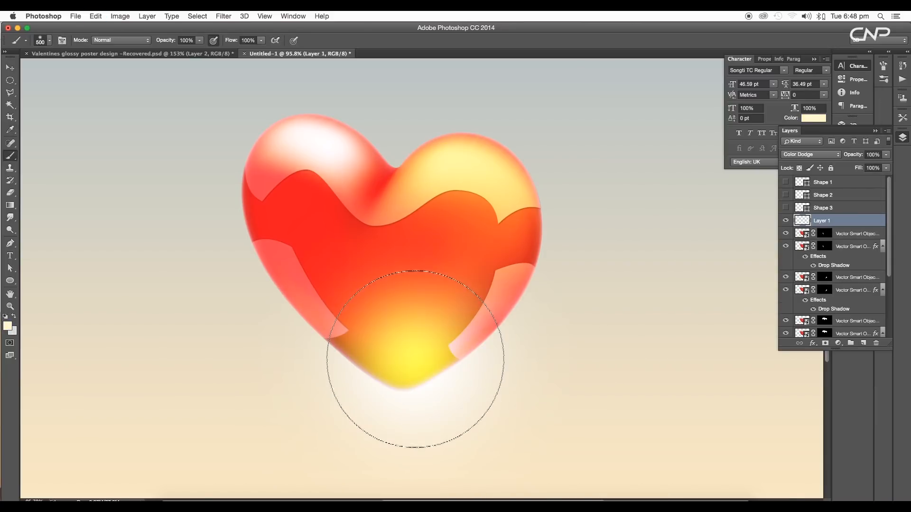
key(super+z)
key(5)
click(406, 387)
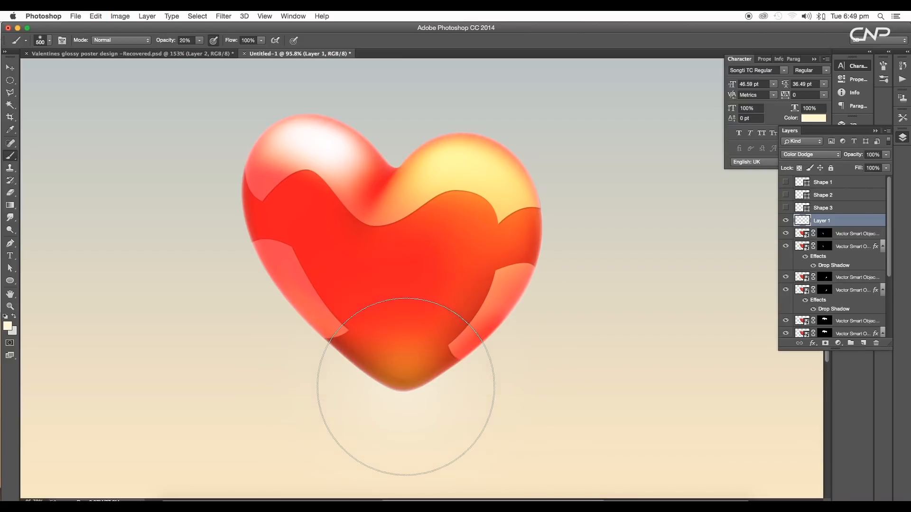
key(super+z)
click(408, 376)
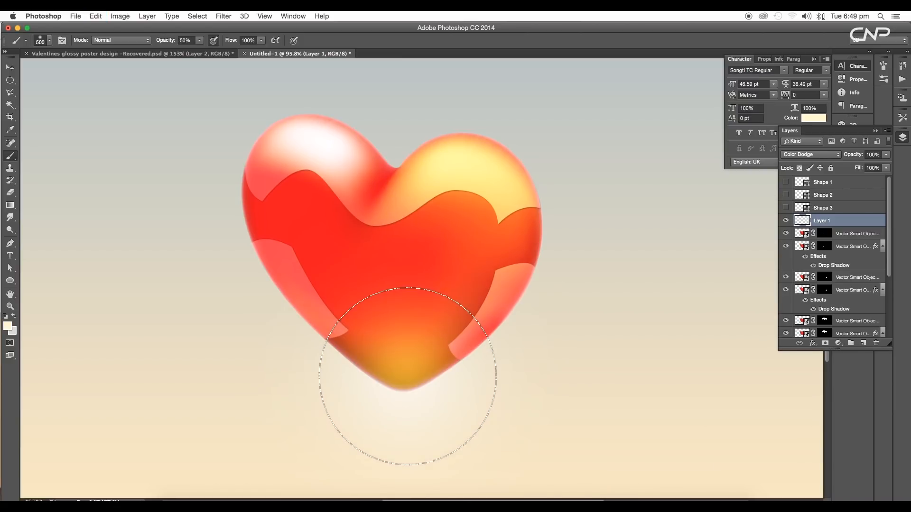
key(super+z)
key(4)
click(411, 371)
key(super+z)
Enlarge the brush and paint a pale yellow glow across the heart's bottom tip and lower sides
key(bracketleft)
key(bracketright)
key(bracketright)
click(409, 383)
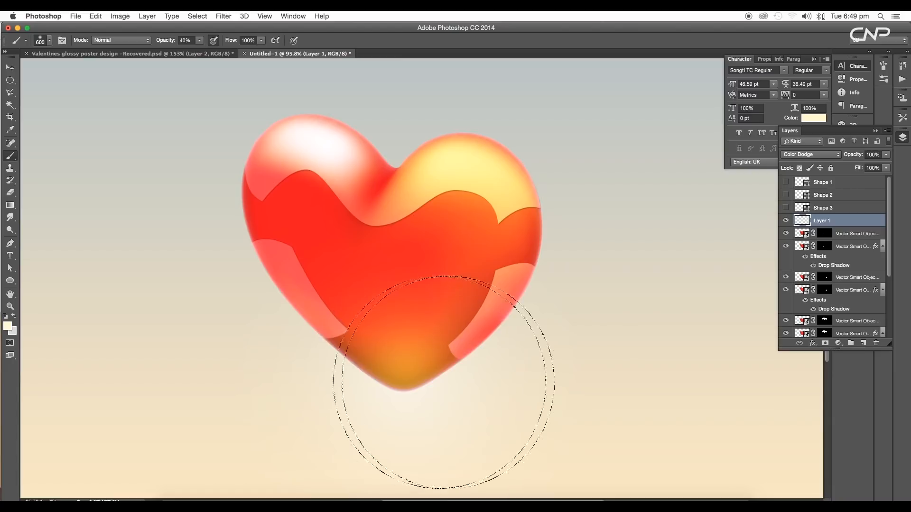
click(549, 348)
click(345, 382)
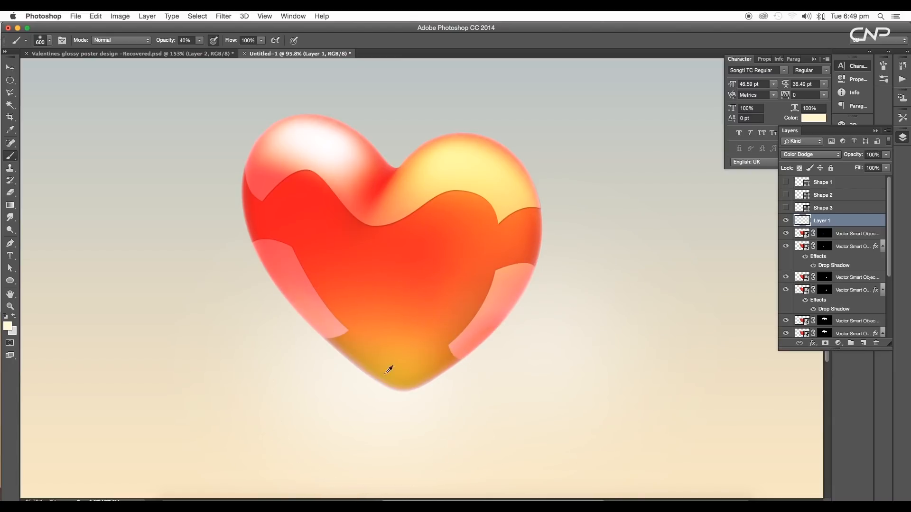
Reduce the glow layer's fill to 85%
scroll(423, 337, down, 2)
scroll(424, 350, up, 5)
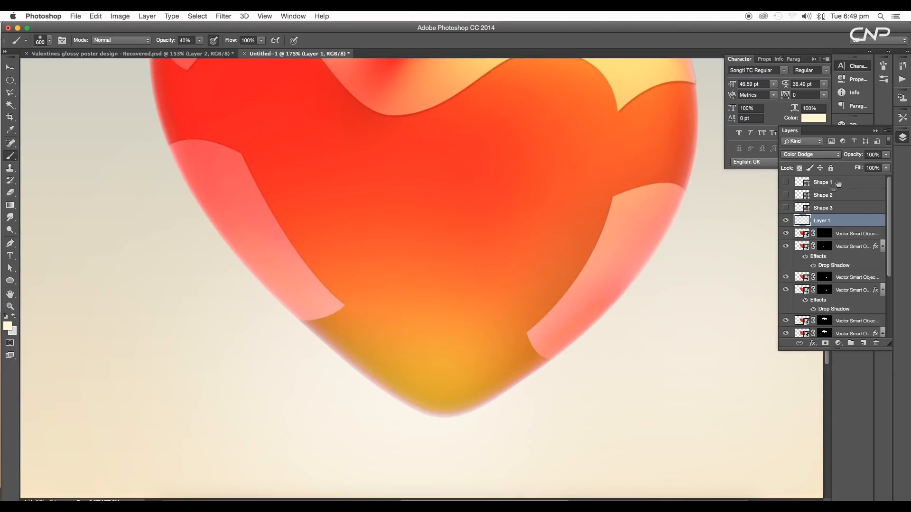
click(885, 168)
mouse_move(875, 180)
mouse_down()
mouse_move(859, 180)
mouse_move(880, 178)
mouse_up()
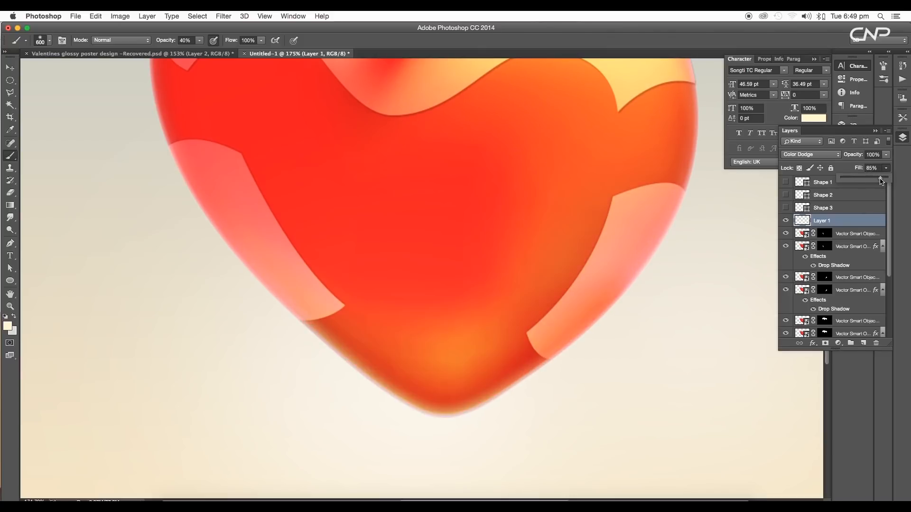
Toggle the glow layer's visibility off and on to compare the heart with and without it
scroll(494, 313, down, 3)
scroll(494, 313, up, 5)
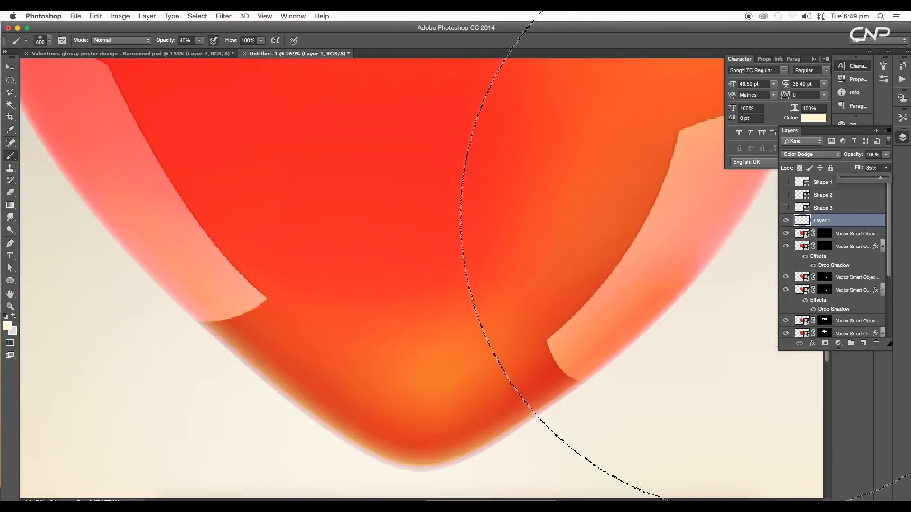
click(787, 220)
click(786, 221)
scroll(469, 346, down, 5)
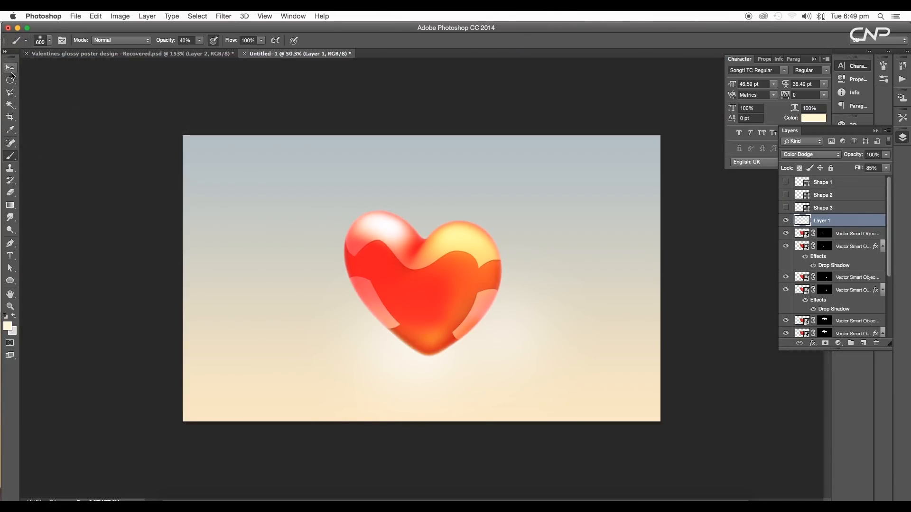
click(11, 73)
scroll(467, 365, up, 5)
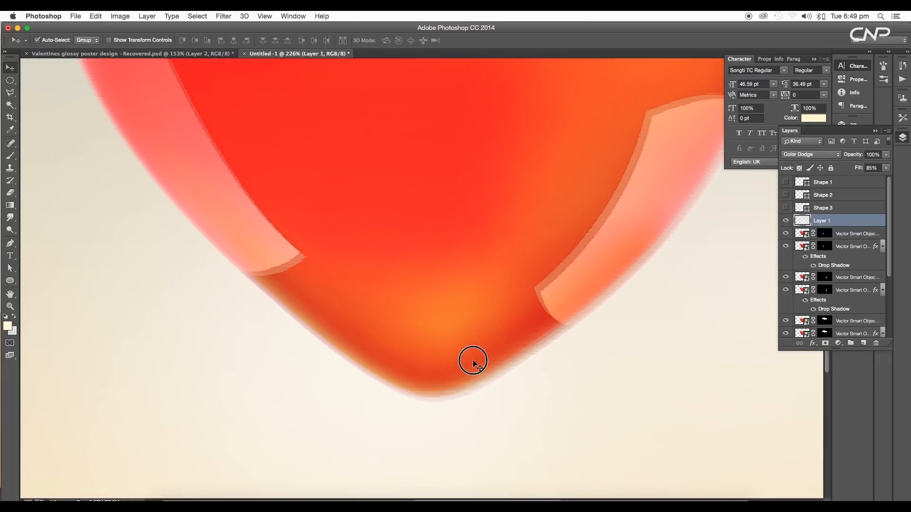
scroll(473, 363, down, 3)
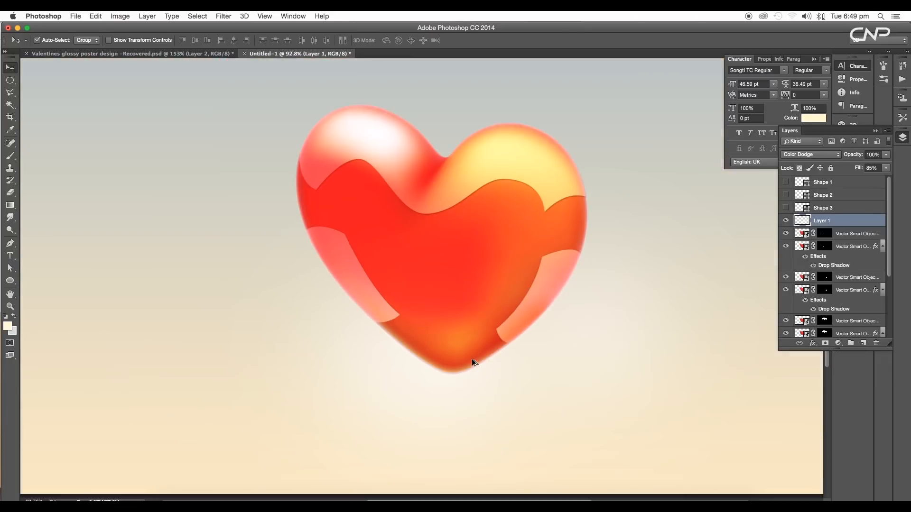
Add another new layer and set its blend mode to Screen
click(863, 344)
click(816, 160)
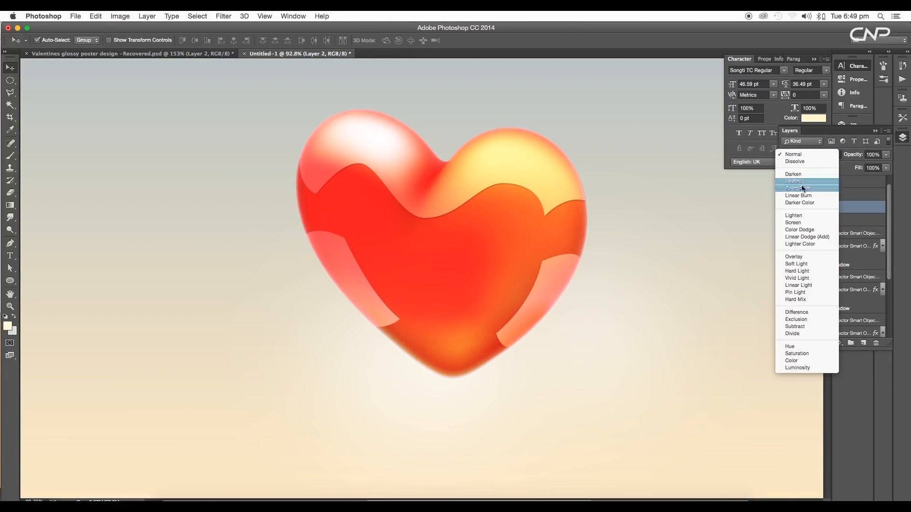
click(807, 223)
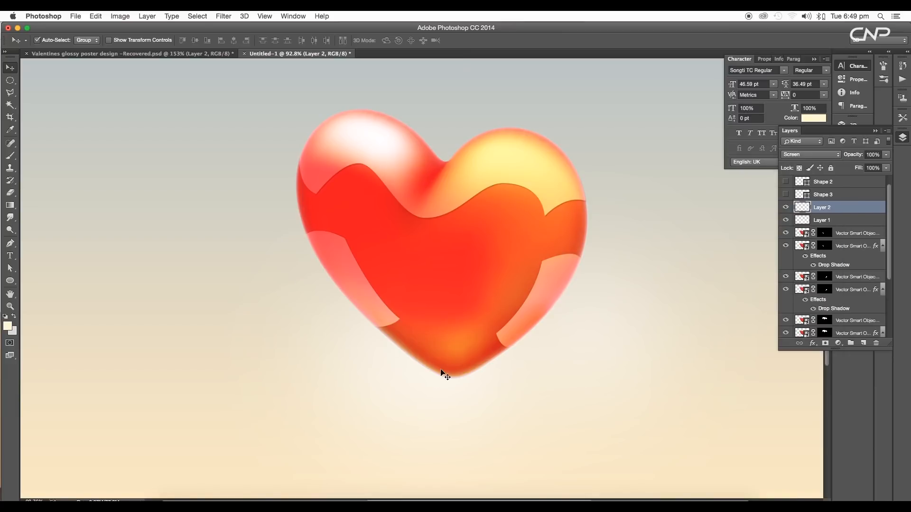
Set the brush colour to white, ffffff, and paint a thin vertical stick below the heart
key(b)
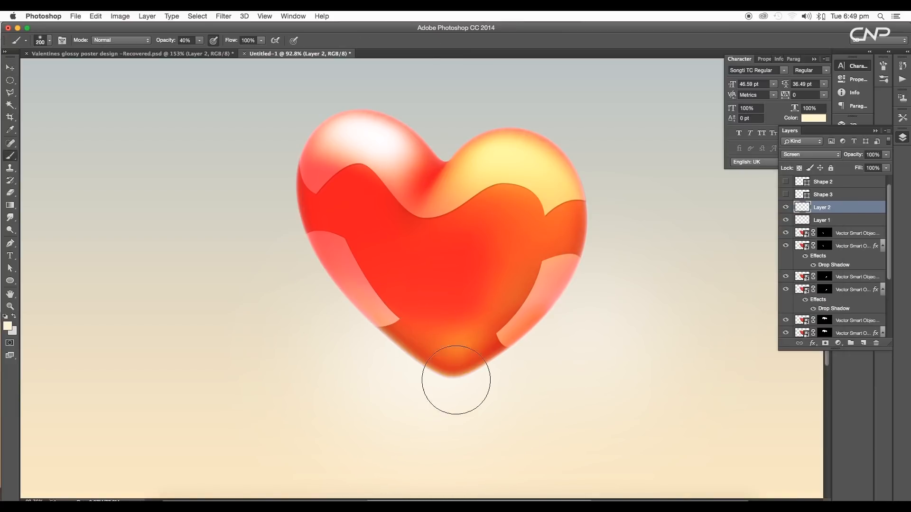
click(7, 327)
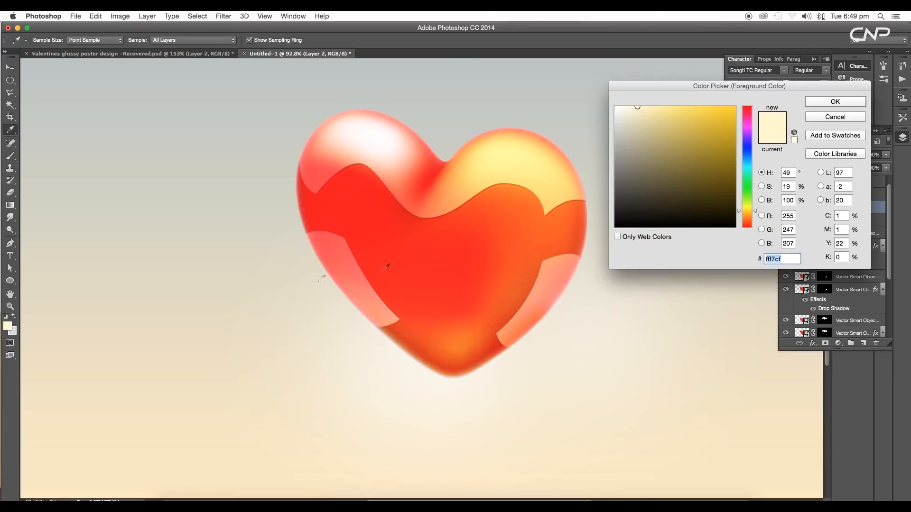
text(ffffff)
click(842, 105)
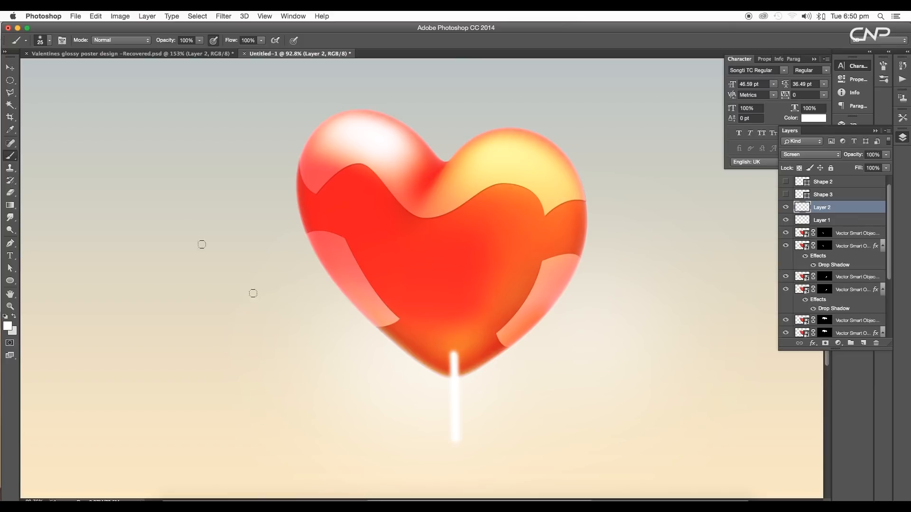
Free-transform the white stick, stretching it longer downward below the heart
click(9, 68)
scroll(494, 360, down, 7)
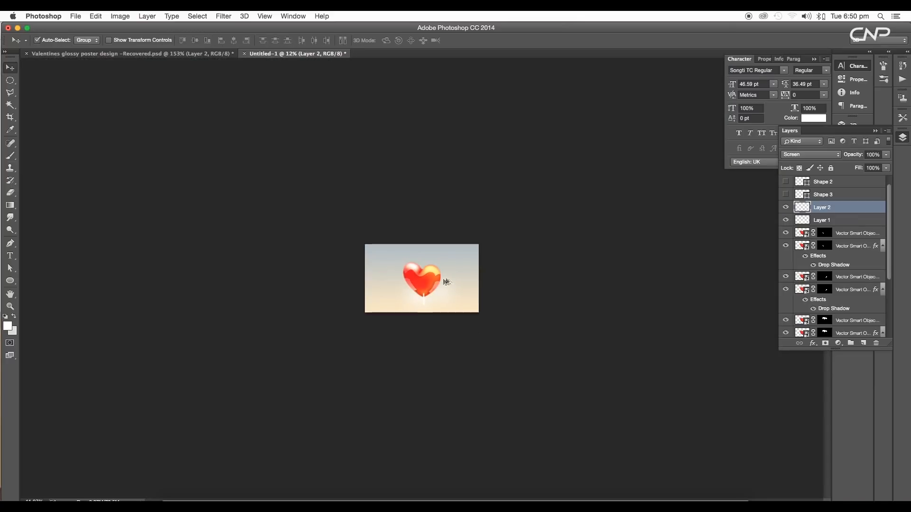
scroll(439, 292, up, 6)
scroll(422, 406, up, 3)
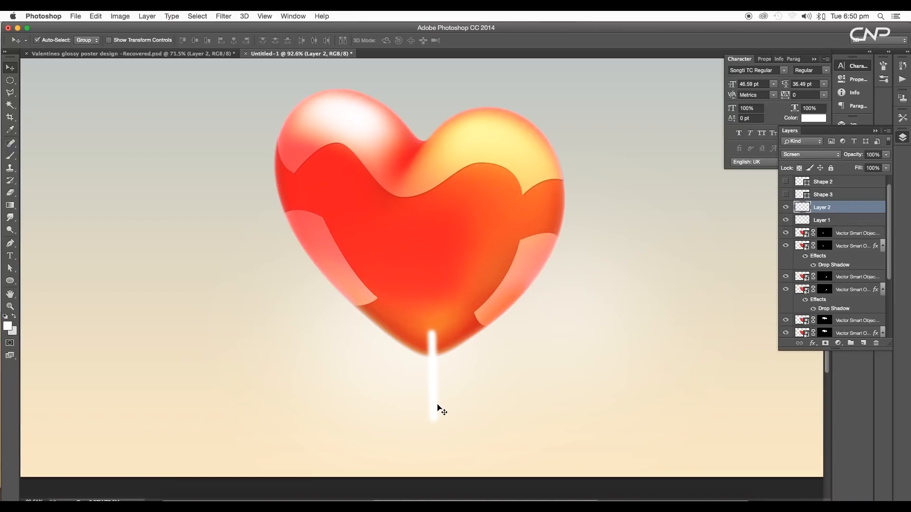
key(super+t)
right_click(433, 407)
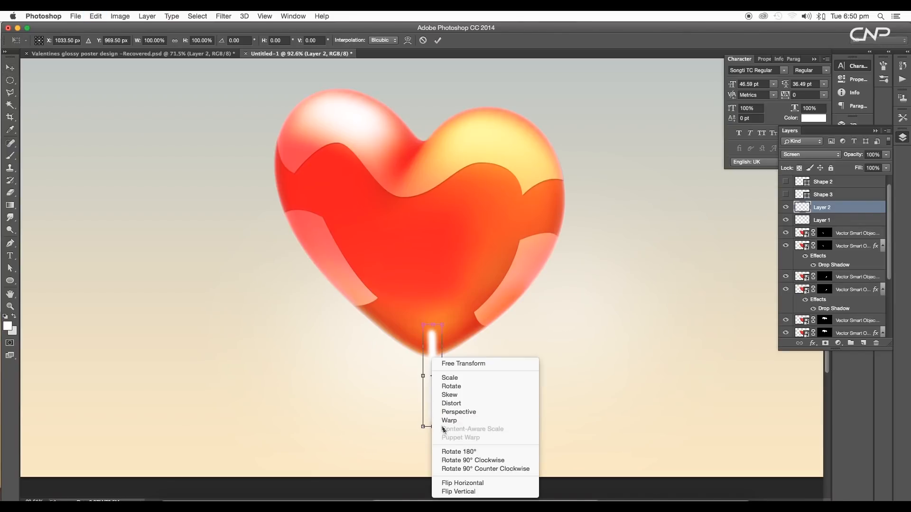
click(449, 421)
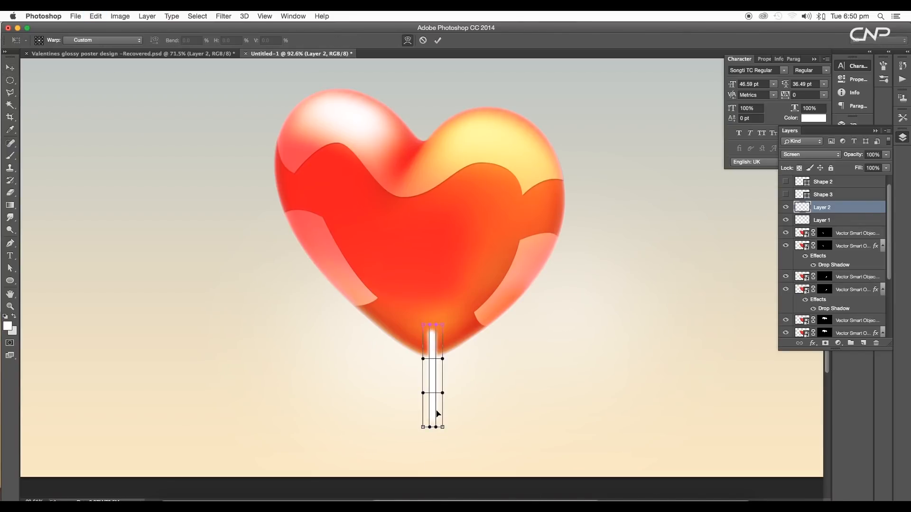
right_click(438, 414)
click(445, 402)
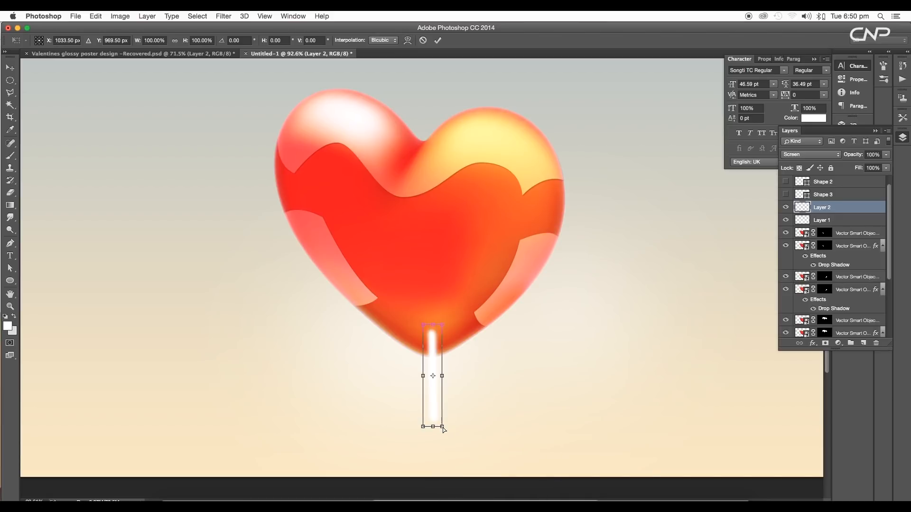
drag(441, 427, 432, 449)
scroll(433, 459, up, 5)
key(Return)
Apply a perspective transform to the stick, widening its top so it tapers to a point
key(super+t)
right_click(442, 423)
click(445, 412)
key(Return)
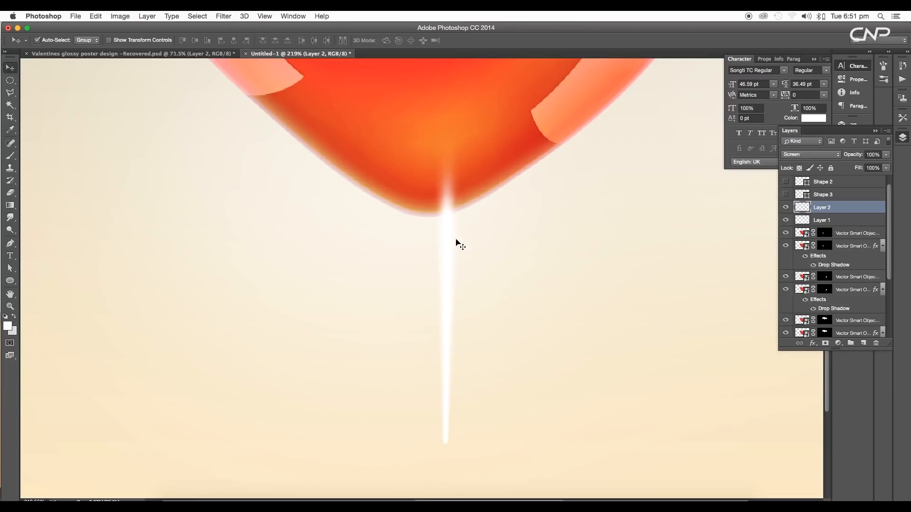
key(super+t)
right_click(453, 222)
click(471, 270)
drag(432, 119, 421, 120)
drag(461, 120, 471, 119)
key(Return)
Move the stick up into the heart's tip and stretch it to about 120% height
drag(448, 325, 429, 284)
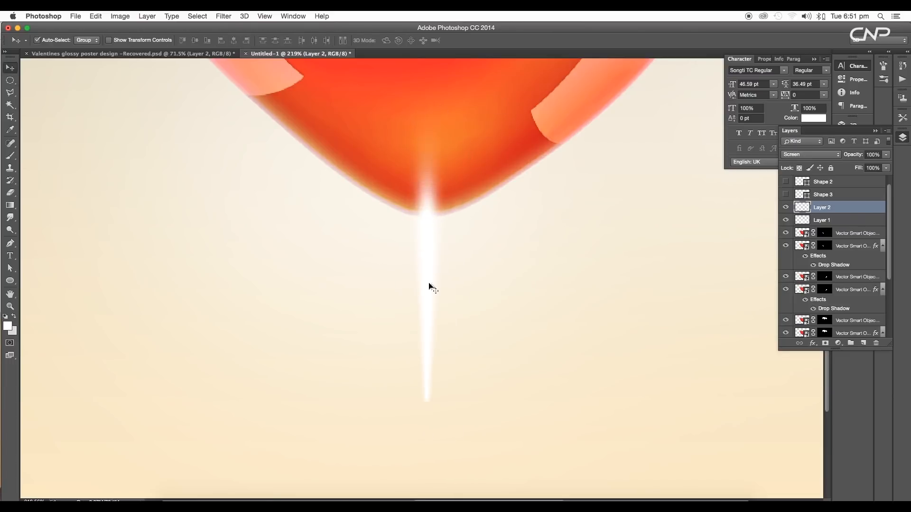
scroll(429, 285, down, 5)
key(super+t)
drag(430, 319, 429, 346)
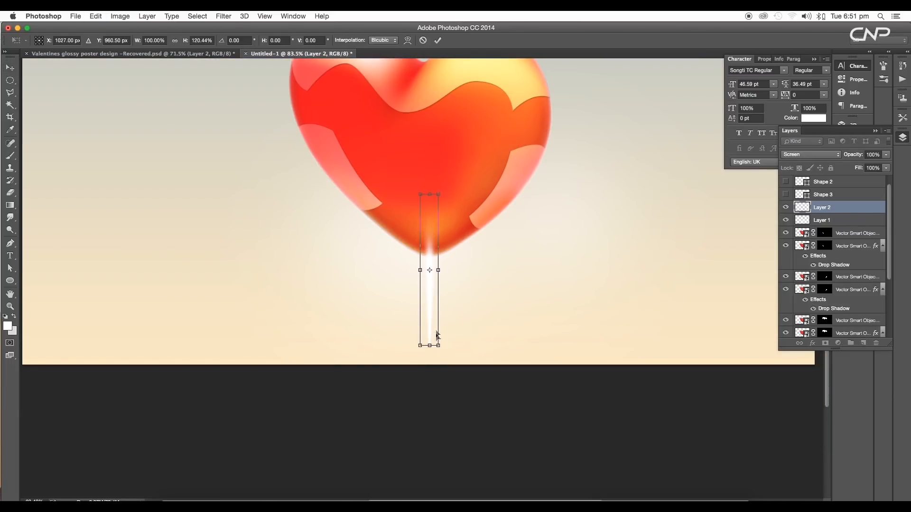
key(Return)
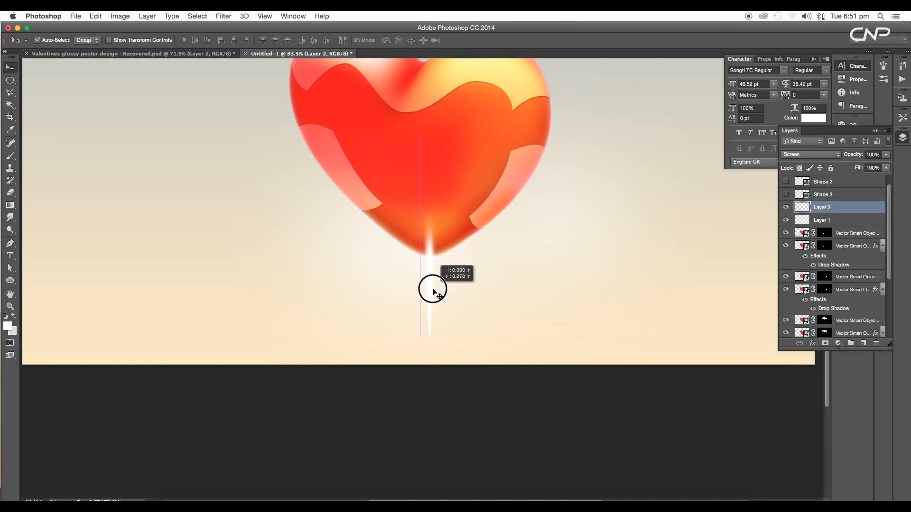
Brush a soft white glow dab where the stick meets the heart's tip
scroll(437, 267, up, 2)
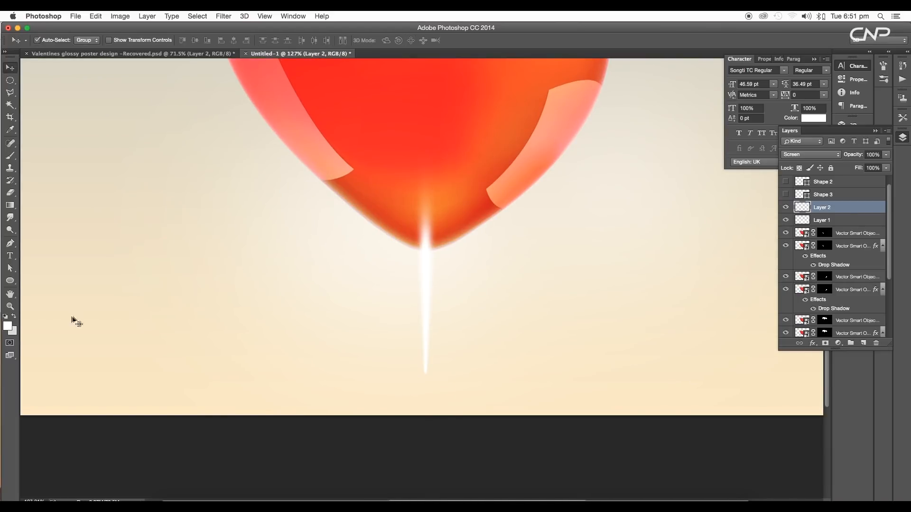
key(b)
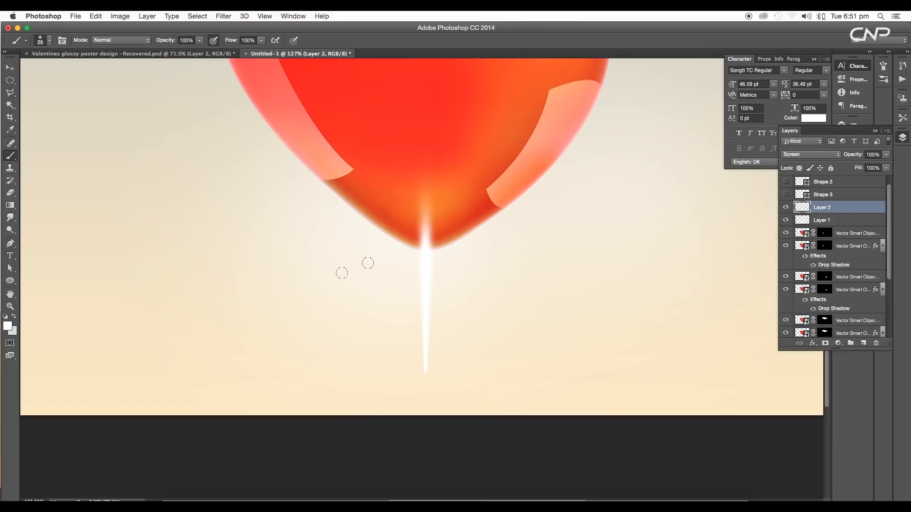
key(bracketright)
key(bracketright)
key(bracketright)
key(bracketright)
click(425, 228)
key(super+z)
key(bracketleft)
key(bracketleft)
key(bracketleft)
key(bracketright)
key(bracketright)
key(bracketright)
click(432, 224)
key(v)
scroll(408, 257, down, 3)
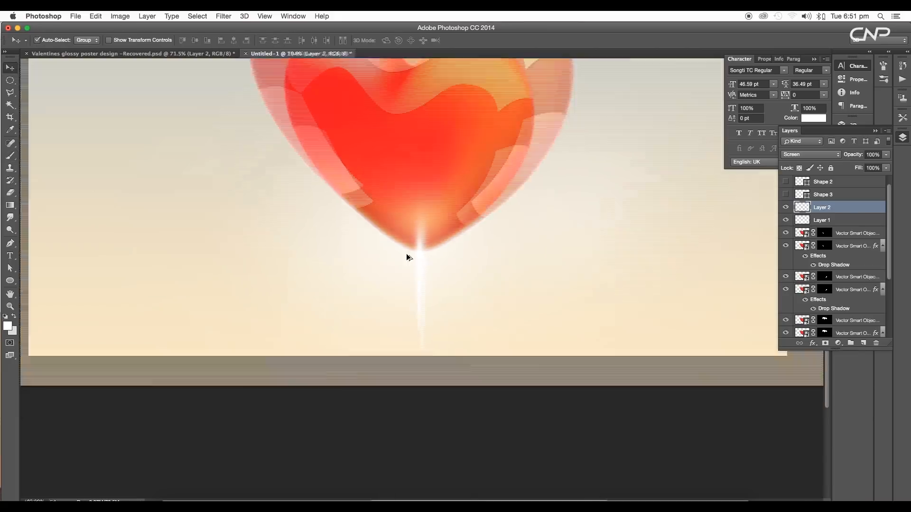
scroll(429, 337, up, 5)
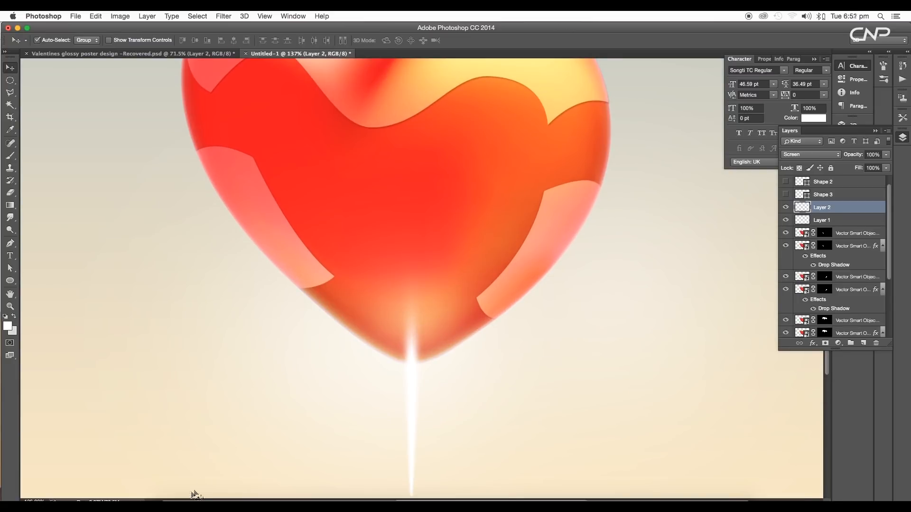
Place the 1549724.jpg lens flare image from the Lens Flares folder into the document
click(166, 500)
click(711, 261)
click(657, 195)
click(709, 259)
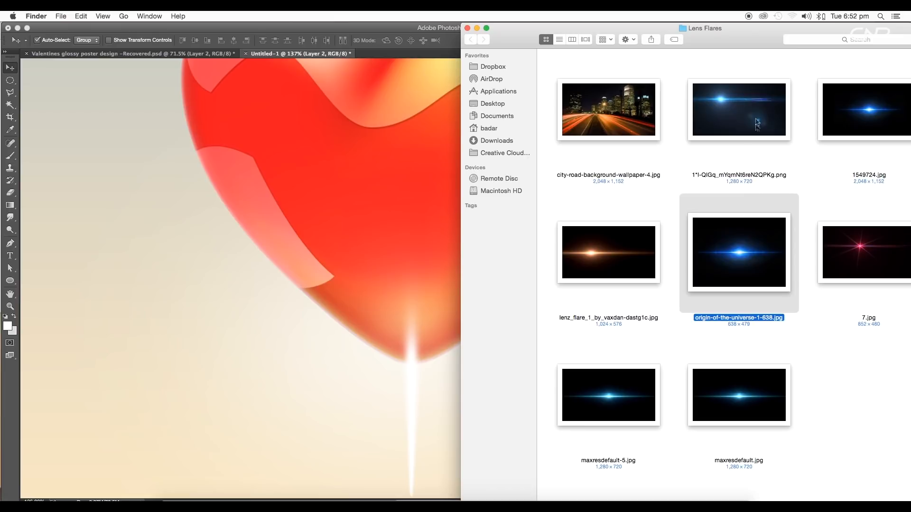
click(757, 125)
drag(755, 37, 707, 36)
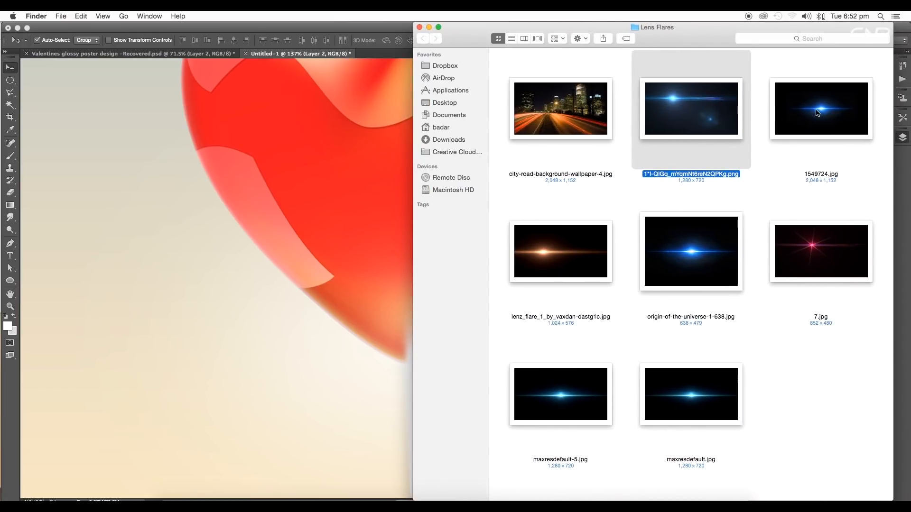
drag(817, 112, 360, 332)
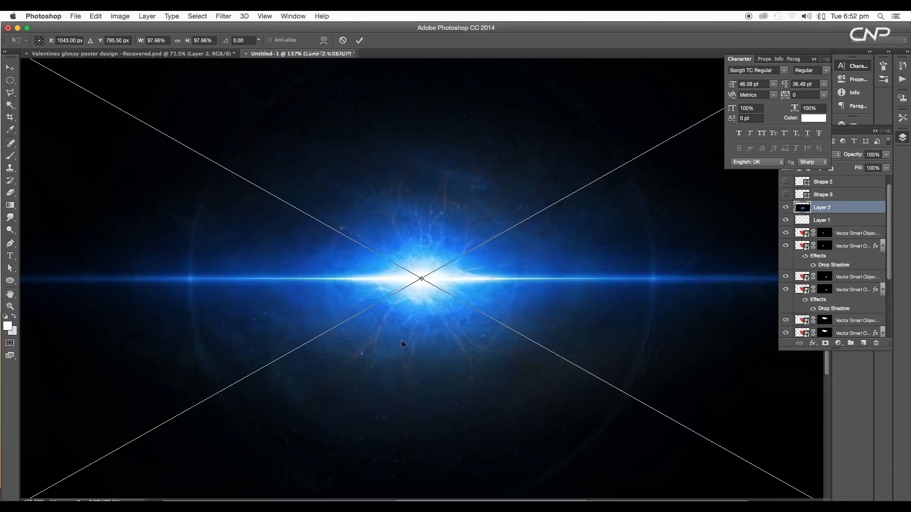
scroll(475, 290, down, 5)
drag(469, 348, 462, 278)
key(Return)
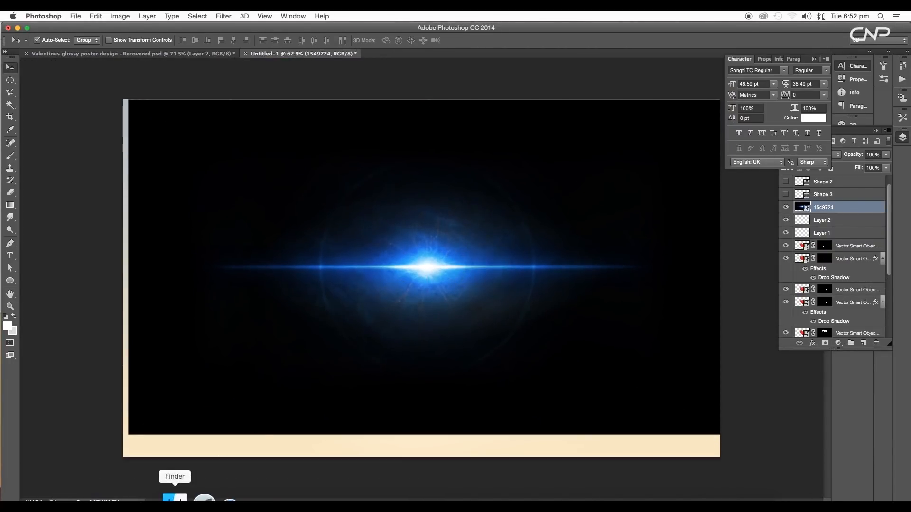
Place the maxresdefault-5.jpg lens flare image from the Lens Flares folder into the document
click(174, 497)
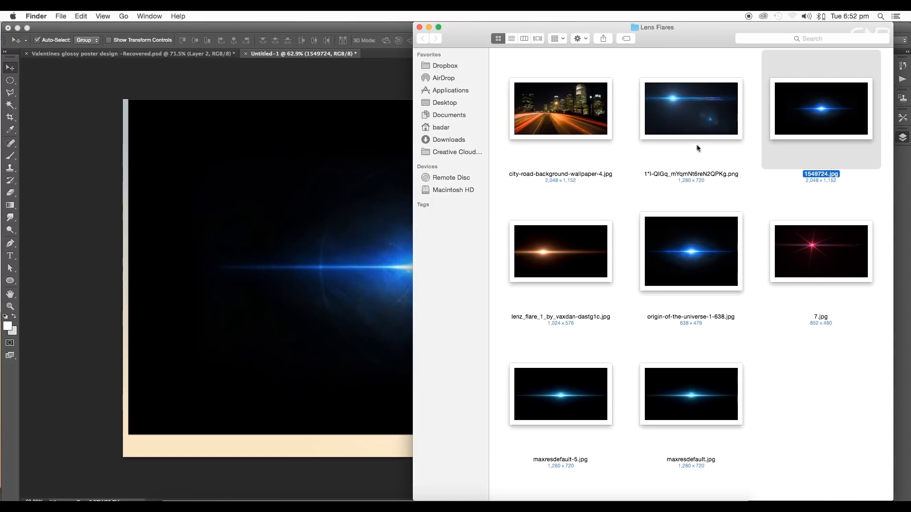
drag(538, 402, 429, 326)
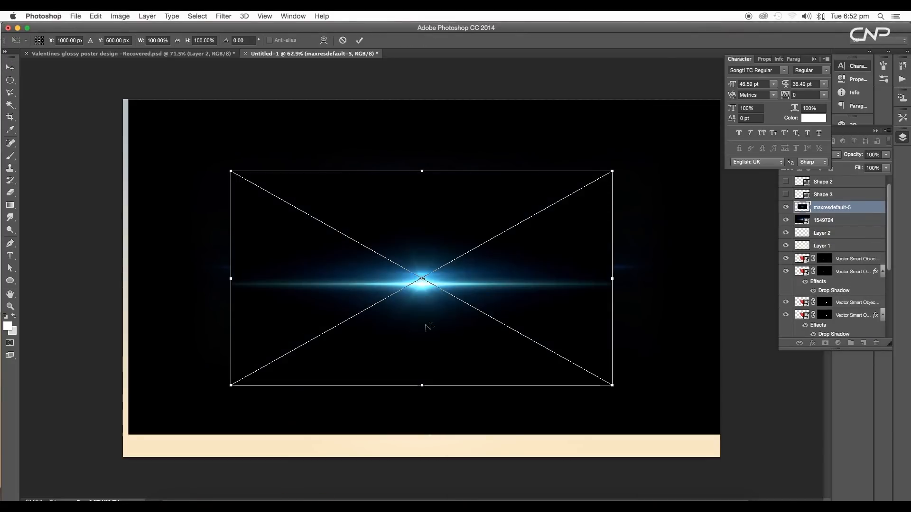
key(Return)
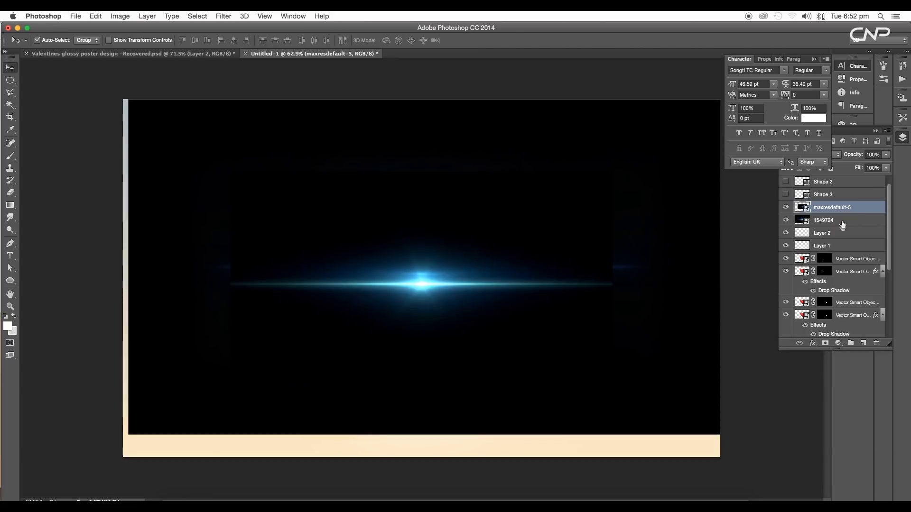
Hide the 1549724 layer and set the maxresdefault-5 flare layer's blend mode to Screen
click(786, 221)
drag(411, 297, 426, 332)
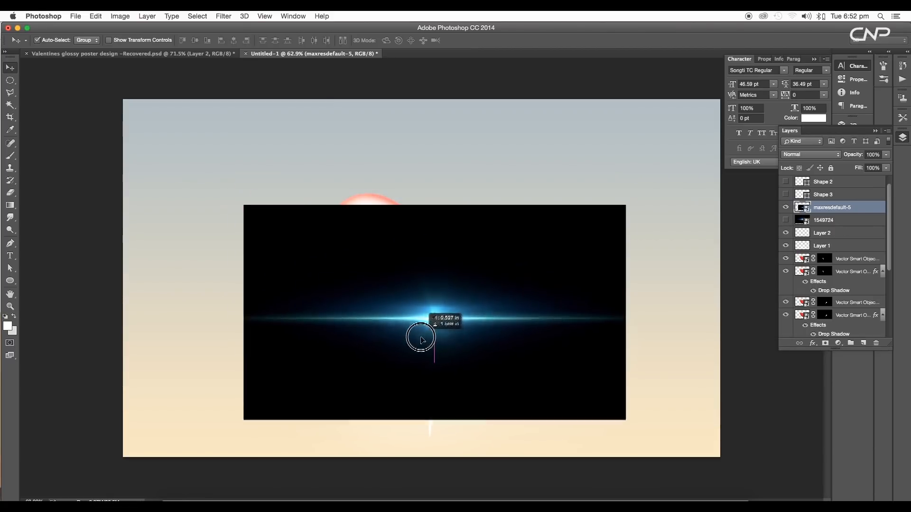
click(821, 154)
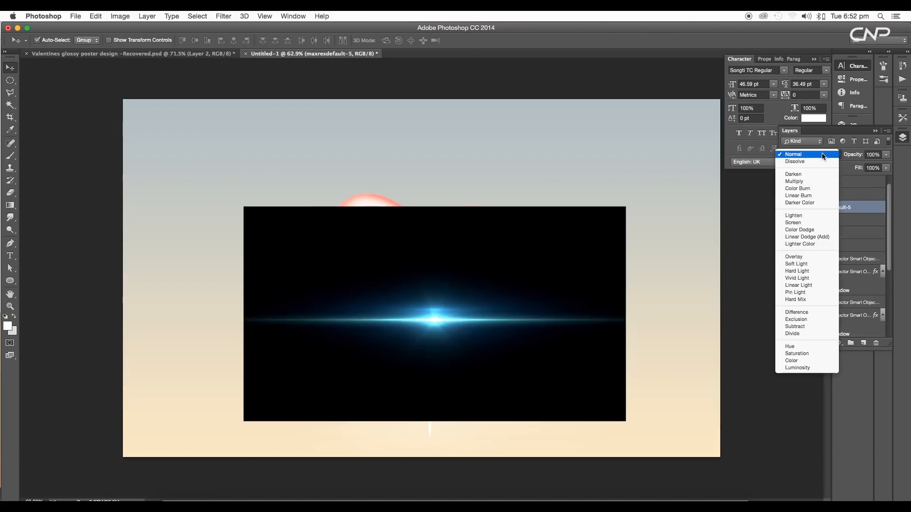
click(806, 223)
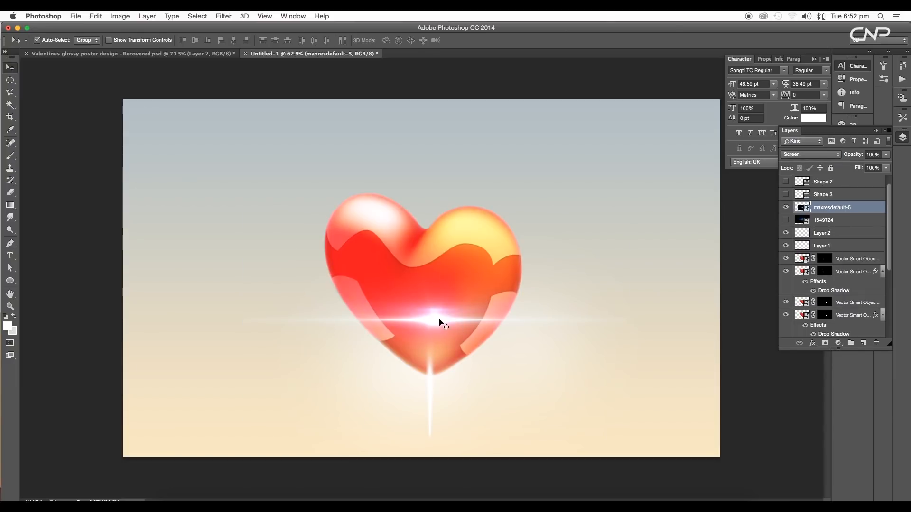
Move the maxresdefault-5 flare onto the heart's tip and rotate it diagonally
drag(441, 324, 437, 371)
key(ctrl+t)
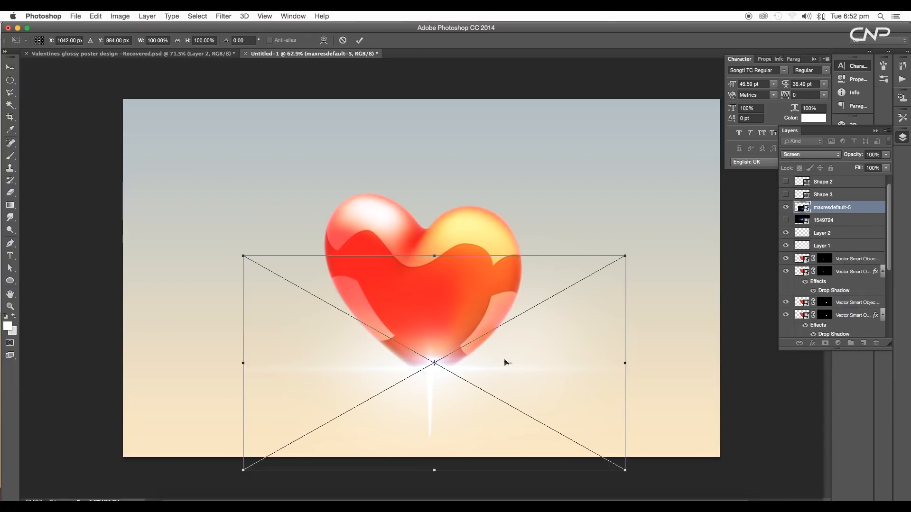
drag(639, 255, 411, 162)
key(Return)
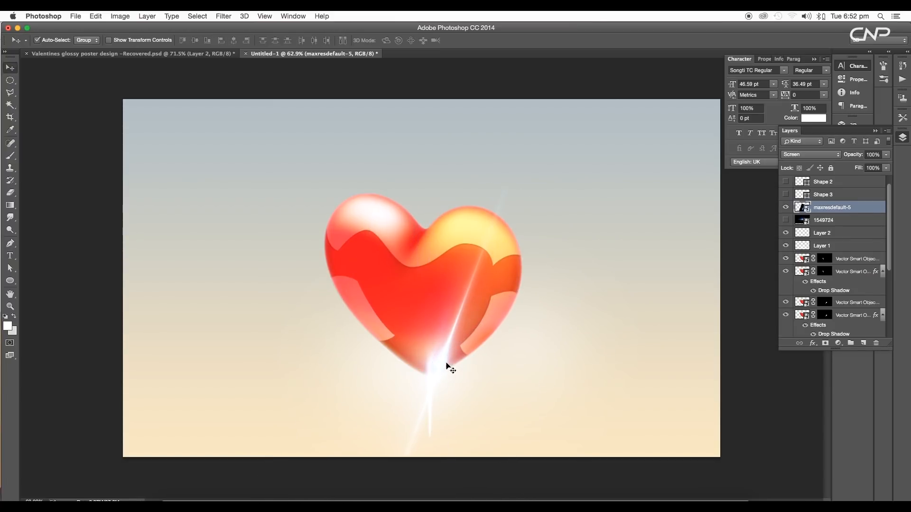
Rotate the flare to about -70° and nudge it down onto the heart's tip
drag(441, 371, 432, 374)
key(ctrl+t)
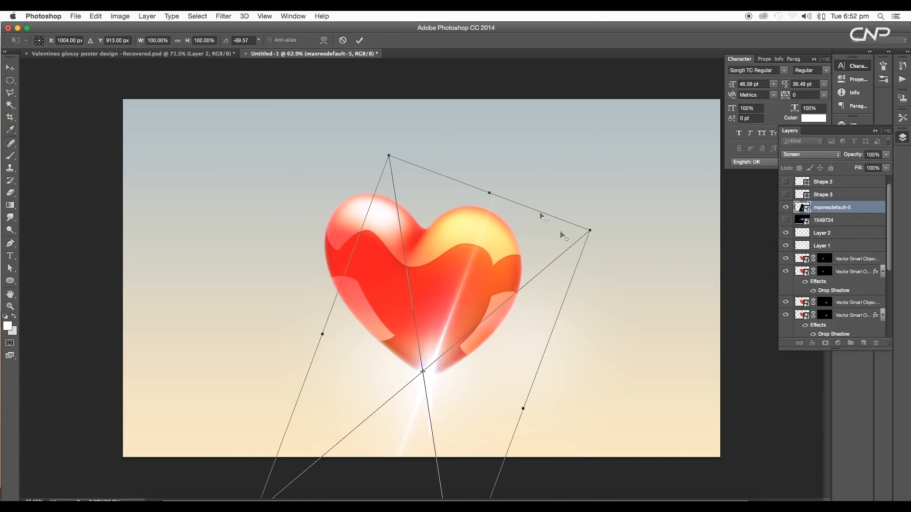
drag(589, 238, 544, 275)
key(Return)
scroll(434, 379, up, 5)
drag(433, 380, 433, 390)
scroll(431, 378, down, 5)
scroll(431, 379, up, 5)
scroll(445, 380, down, 5)
scroll(473, 370, up, 4)
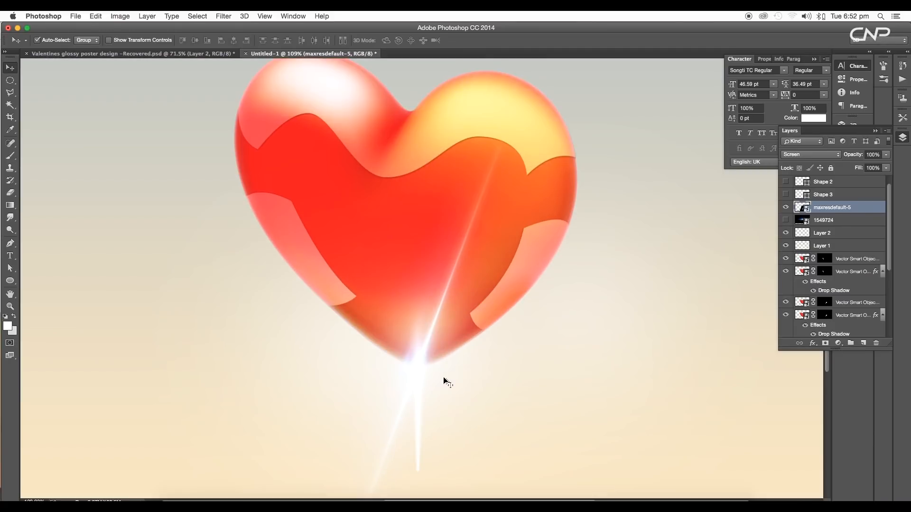
Rotate the flare slightly further so its streak runs up through the heart
key(super+t)
drag(618, 189, 567, 228)
key(Return)
scroll(438, 366, down, 3)
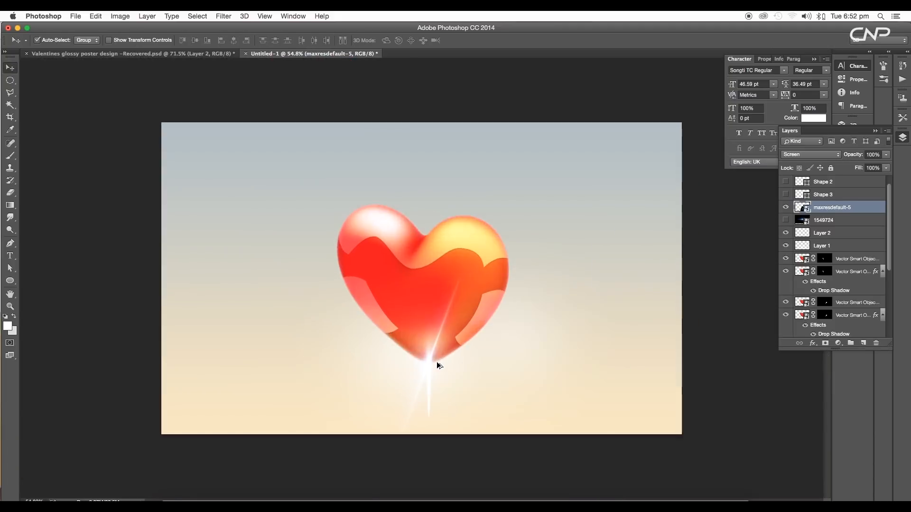
Show the 1549724 layer and set its blend mode to Screen
scroll(563, 254, up, 2)
click(786, 221)
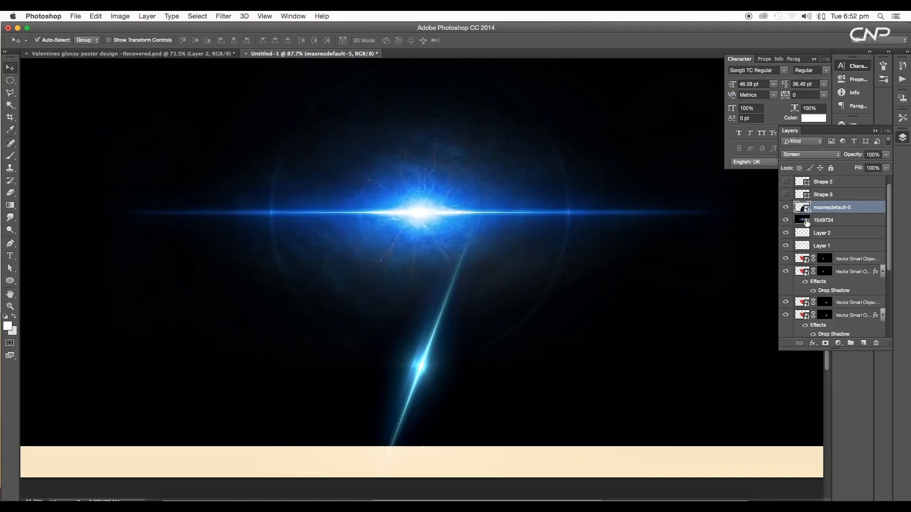
click(808, 221)
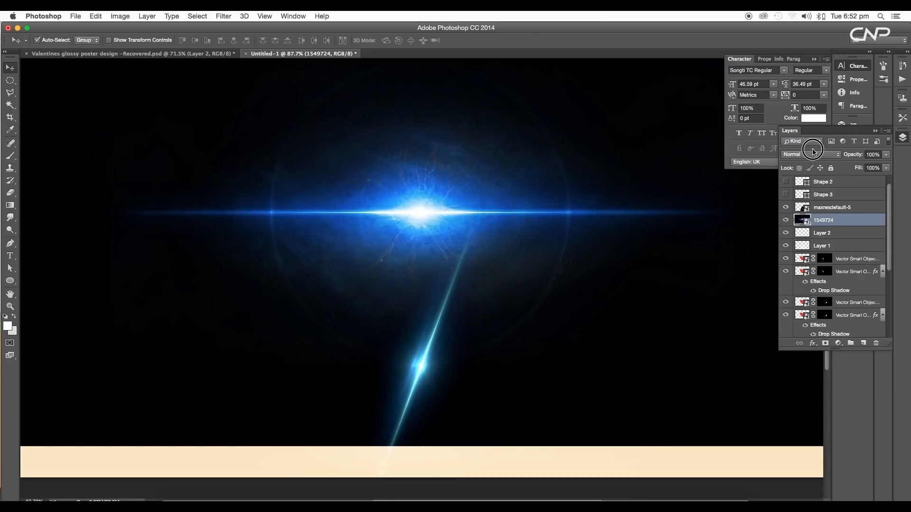
click(812, 151)
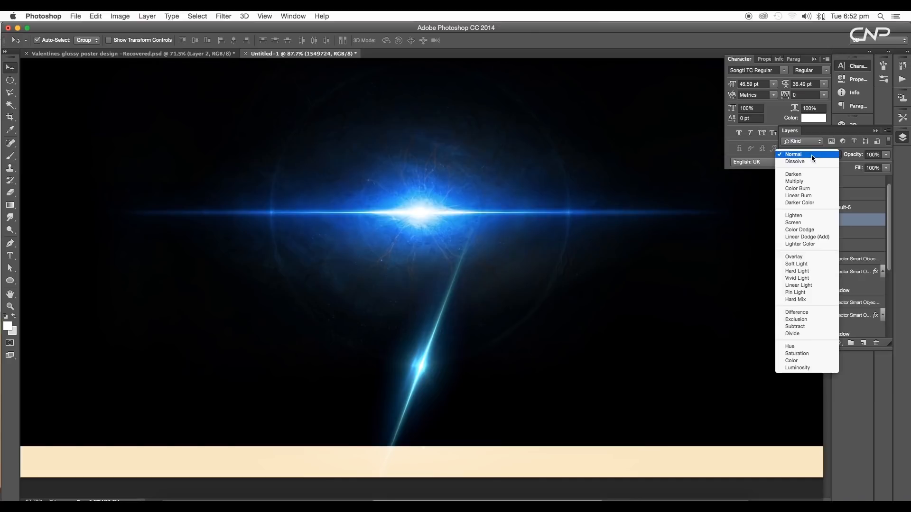
click(799, 223)
scroll(491, 278, down, 5)
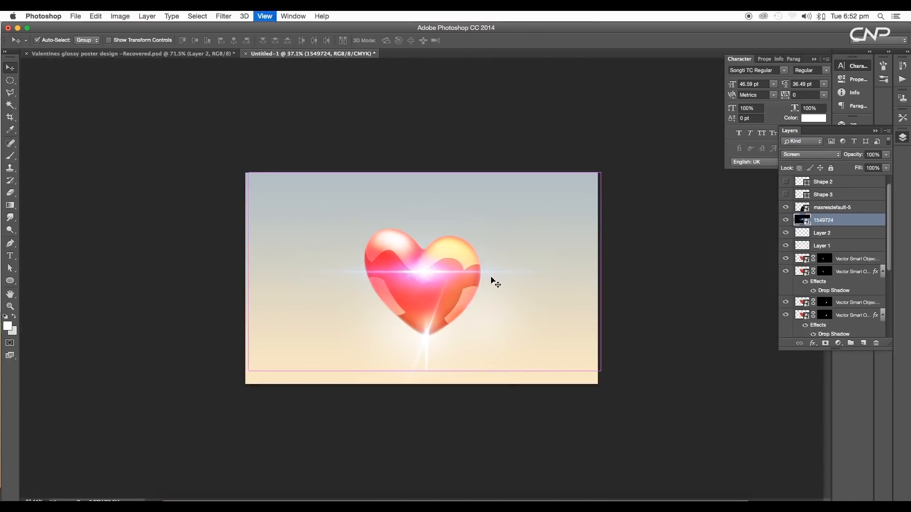
Free-transform the 1549724 flare, shrinking and rotating it over the heart
key(super+t)
mouse_move(596, 179)
mouse_down()
mouse_move(494, 242)
mouse_move(505, 311)
mouse_move(477, 292)
mouse_up()
key(Return)
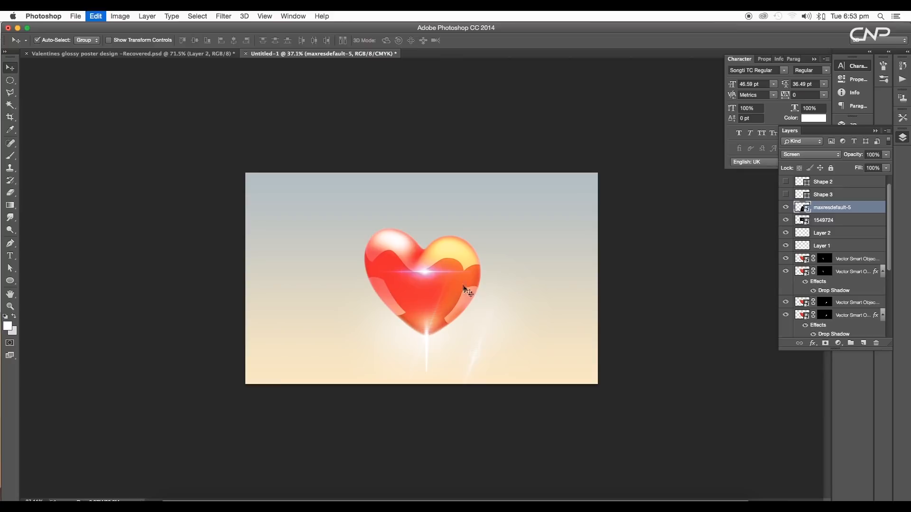
Move the 1549724 layer above maxresdefault-5 and shift its flare to the heart's right edge
click(802, 222)
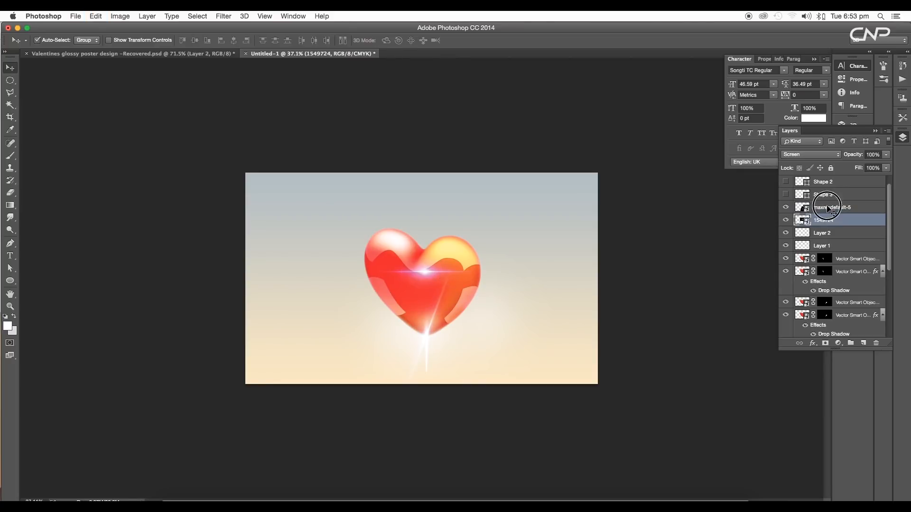
click(826, 207)
drag(864, 210, 866, 223)
click(813, 210)
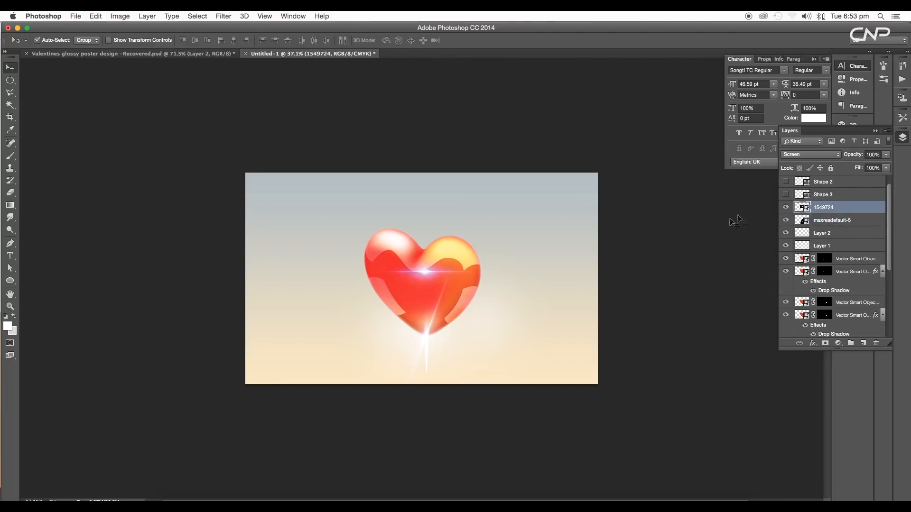
drag(423, 272, 506, 298)
scroll(481, 283, up, 8)
scroll(506, 299, up, 5)
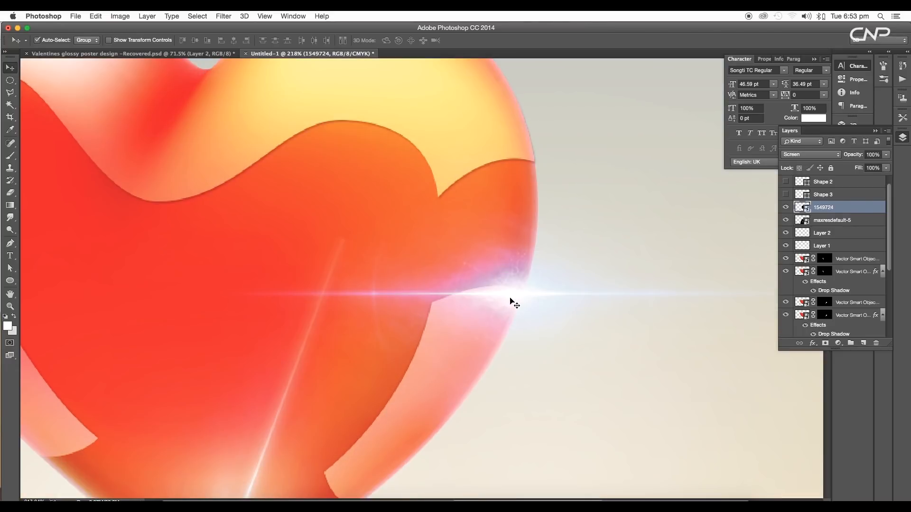
scroll(860, 197, down, 1)
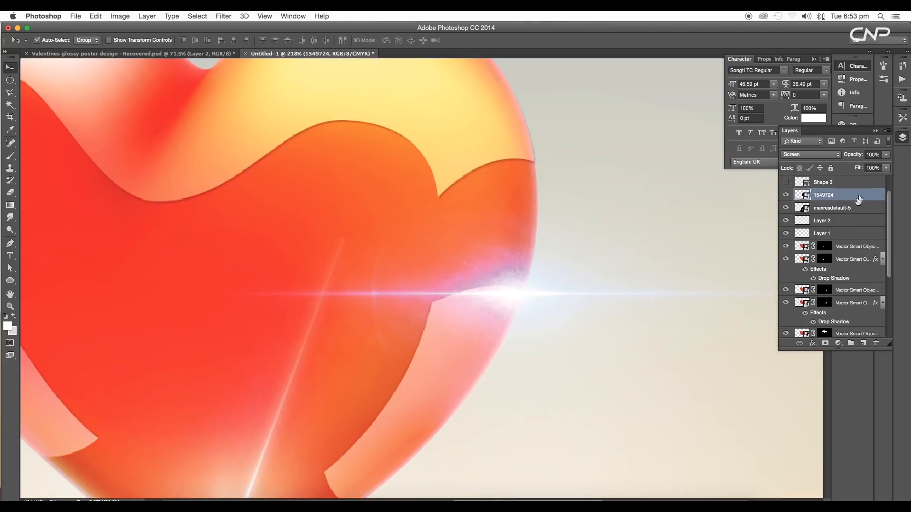
Delete the 1549724 flare layer
key(Delete)
scroll(424, 408, down, 5)
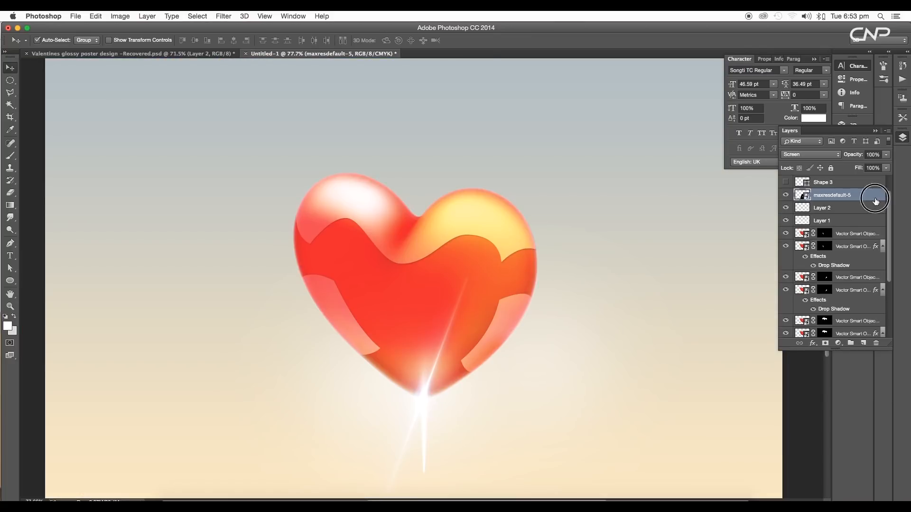
Duplicate the maxresdefault-5 flare and place the copy on the heart's right edge, rotated about -148°
drag(875, 201, 864, 343)
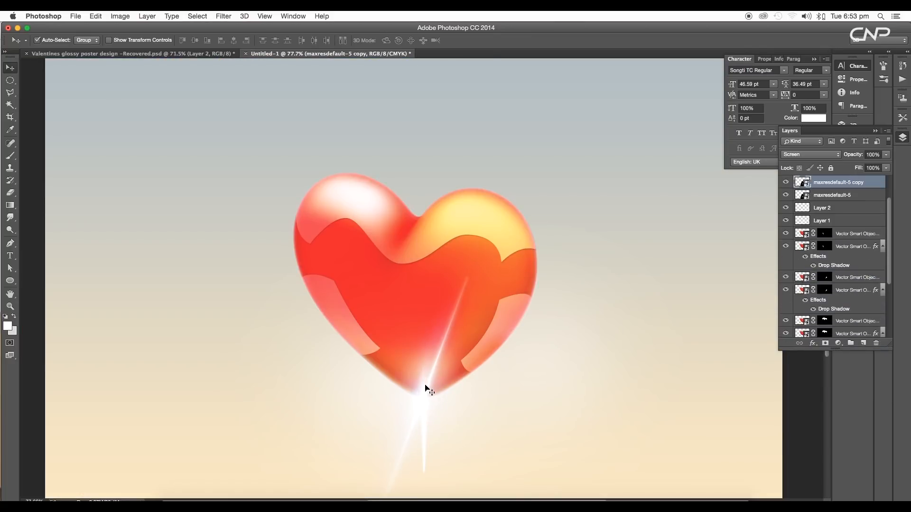
drag(426, 388, 531, 285)
key(super+t)
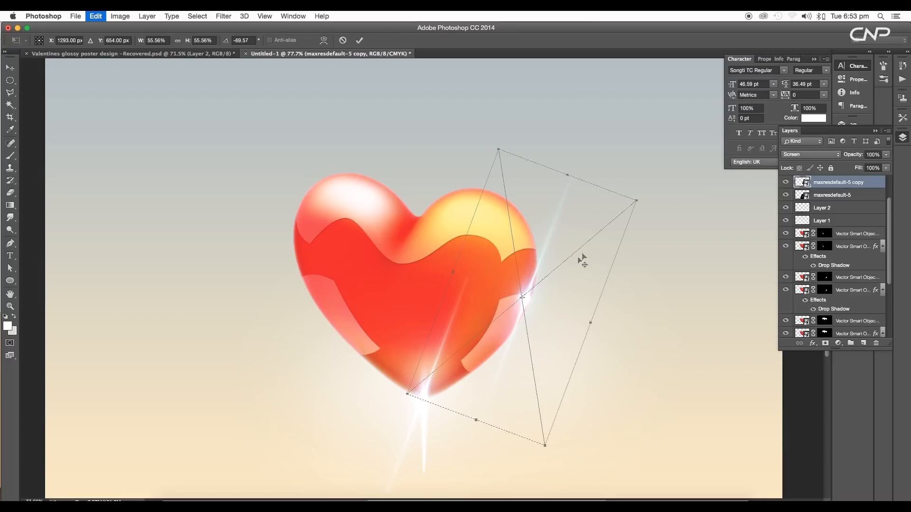
drag(645, 200, 488, 230)
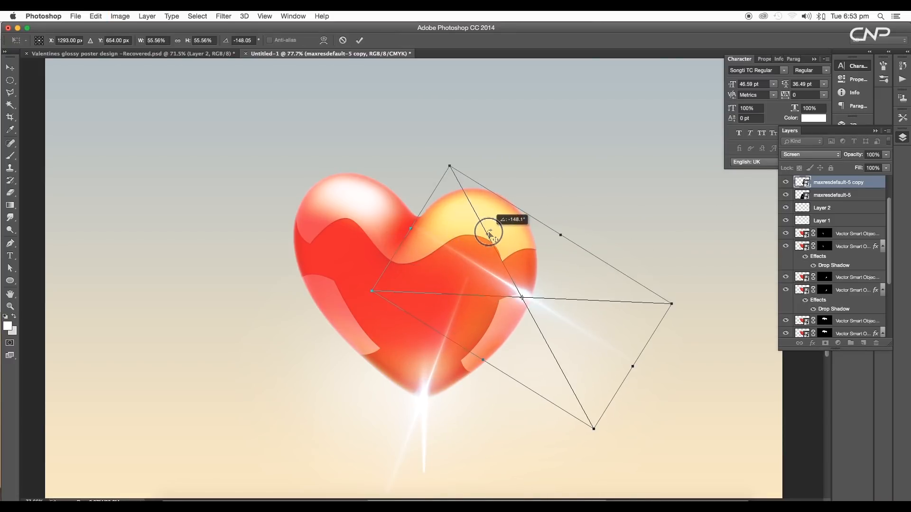
key(Return)
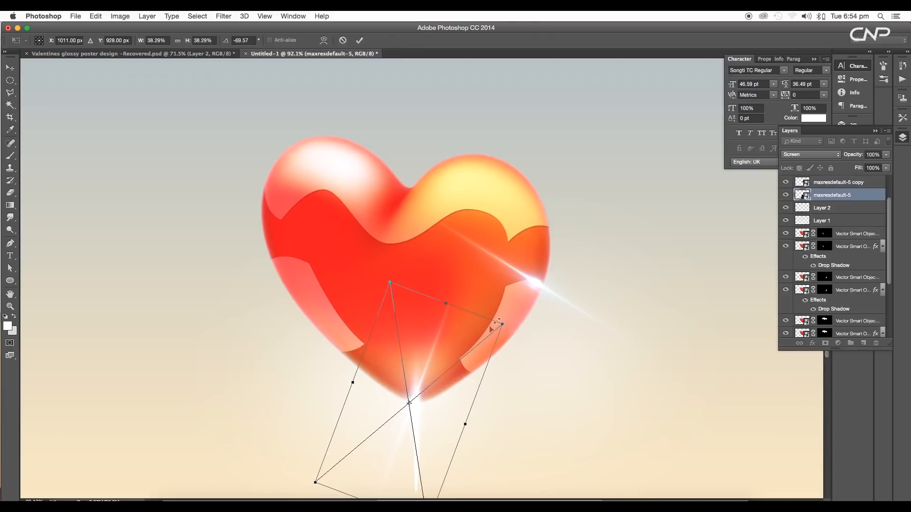
Shrink the copied flare with Free Transform and nudge it slightly lower
key(Return)
drag(530, 287, 531, 317)
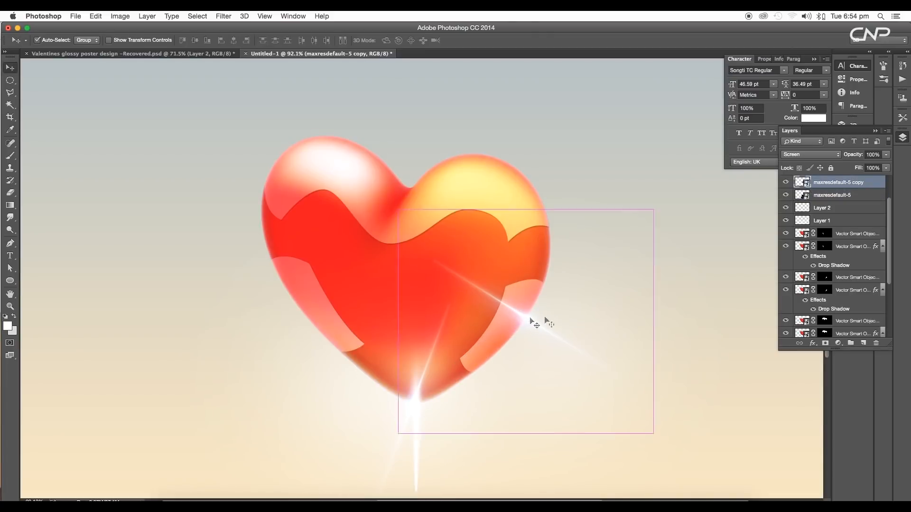
key(super+t)
drag(665, 323, 655, 260)
key(Return)
scroll(524, 327, down, 5)
scroll(524, 324, up, 5)
drag(404, 390, 402, 402)
click(479, 400)
scroll(491, 399, down, 8)
scroll(493, 385, up, 7)
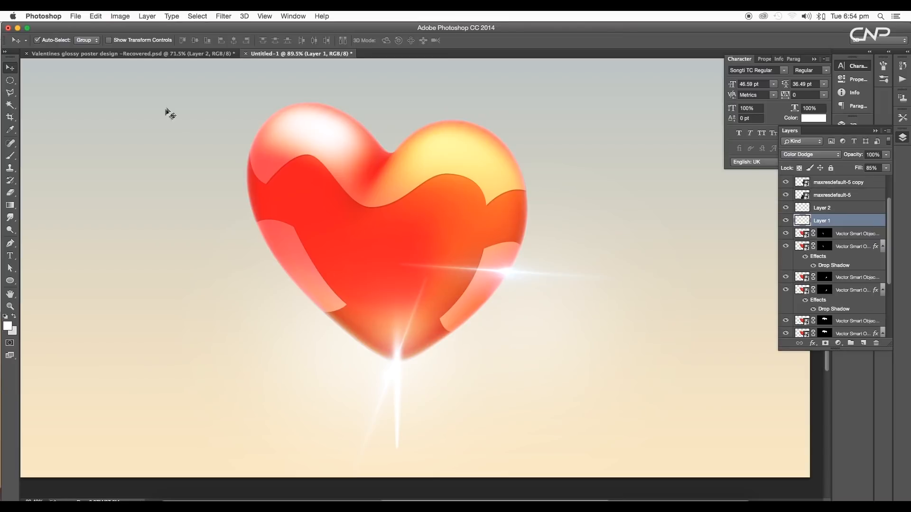
Switch to the Valentines glossy poster design document
click(182, 57)
scroll(488, 244, up, 5)
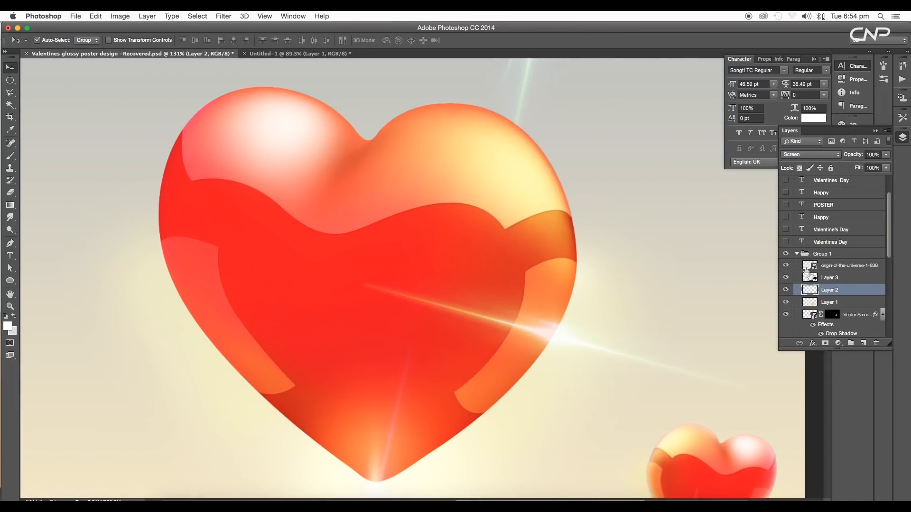
Examine the poster document's layers and the flare highlights on its main heart
scroll(809, 273, down, 10)
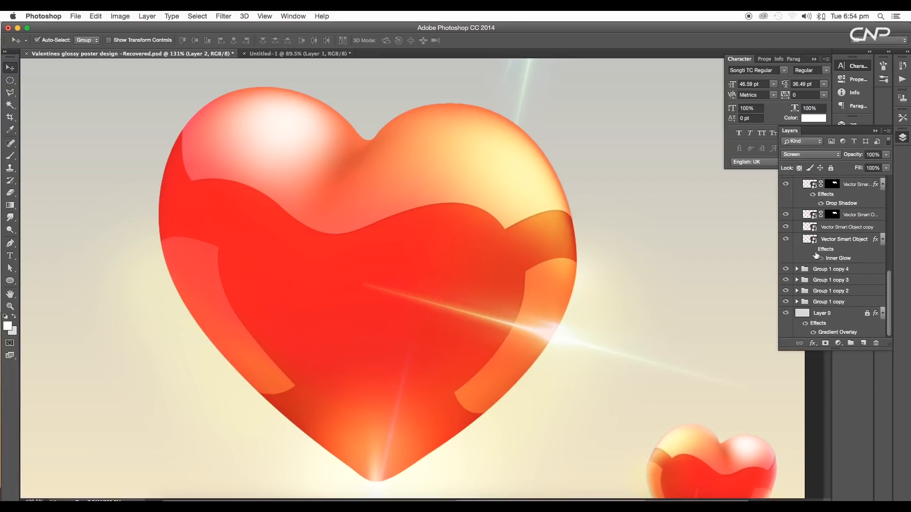
click(814, 250)
scroll(480, 272, down, 8)
scroll(472, 280, up, 5)
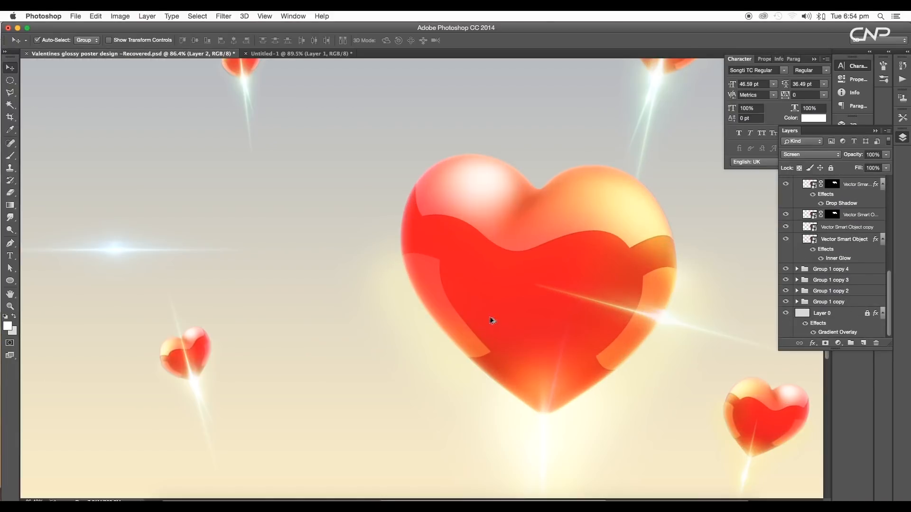
scroll(610, 336, up, 5)
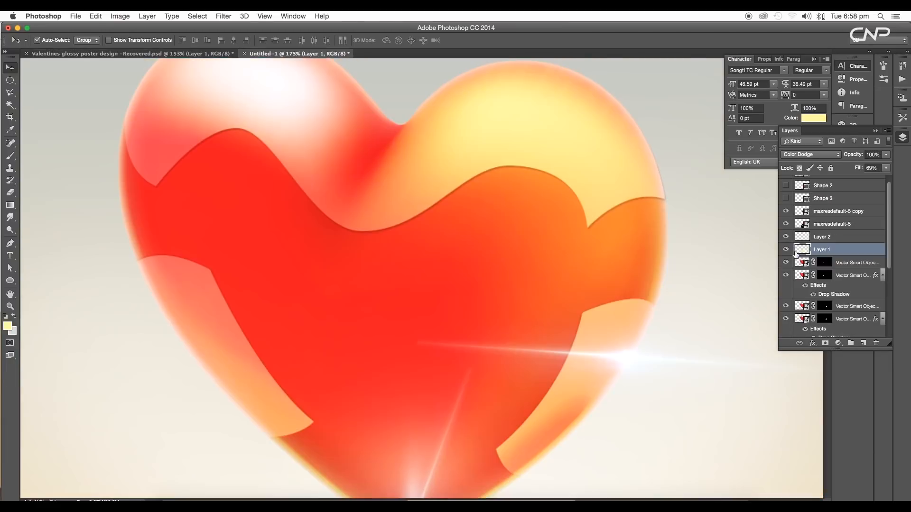
Toggle the glow layers' visibility and move the white stick glow up so it starts at the heart's bottom tip
click(786, 250)
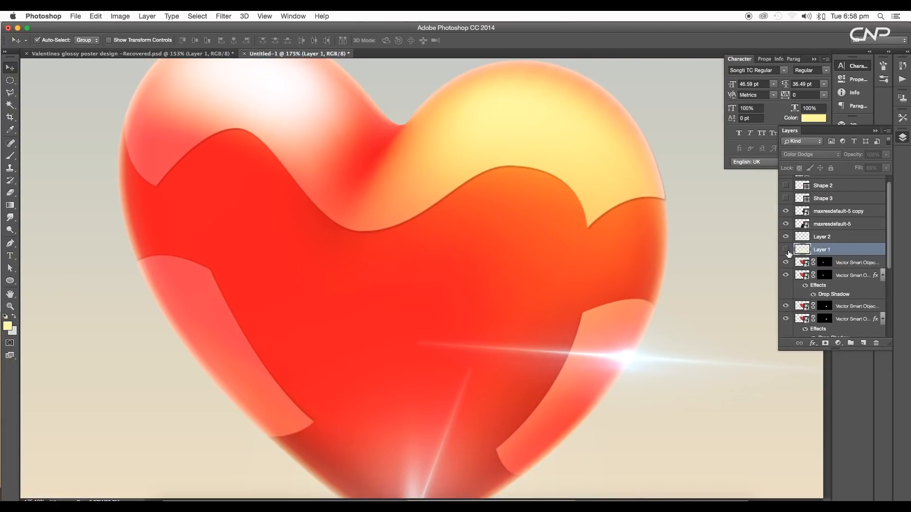
click(786, 250)
drag(787, 218, 787, 212)
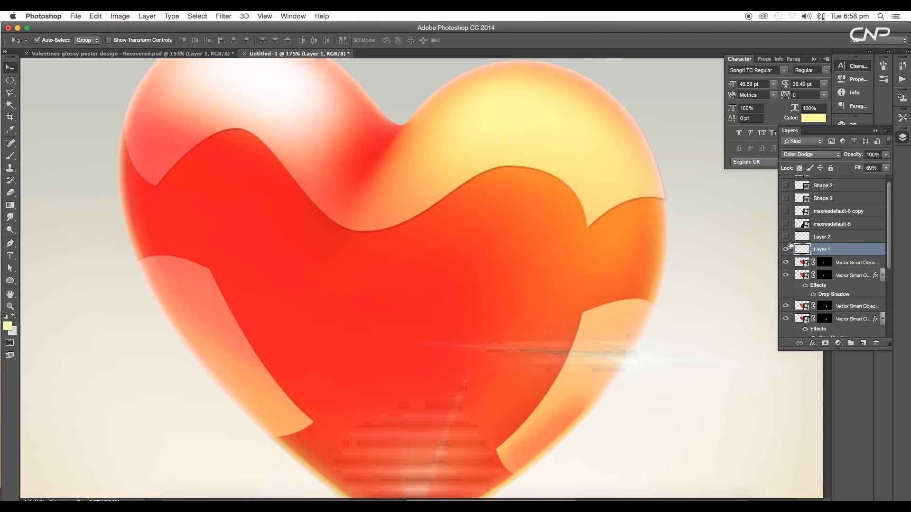
click(786, 250)
scroll(571, 340, down, 5)
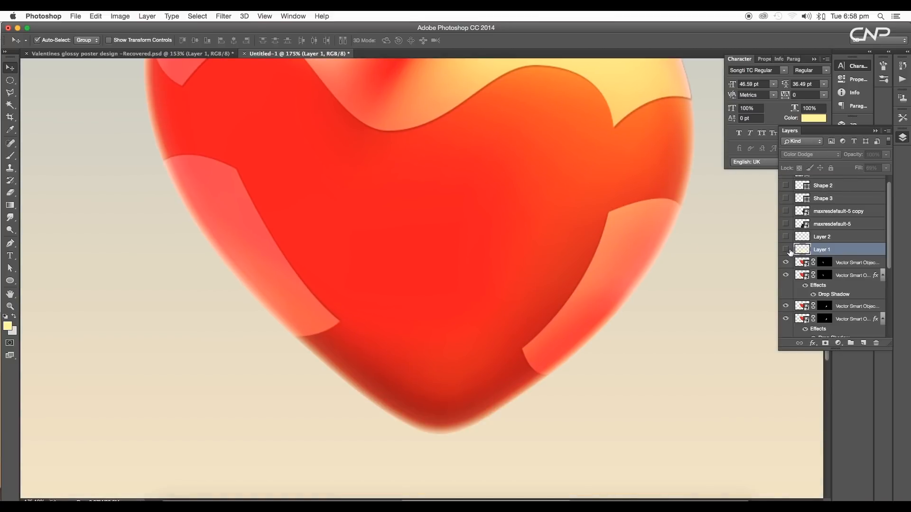
click(786, 251)
drag(384, 493, 383, 386)
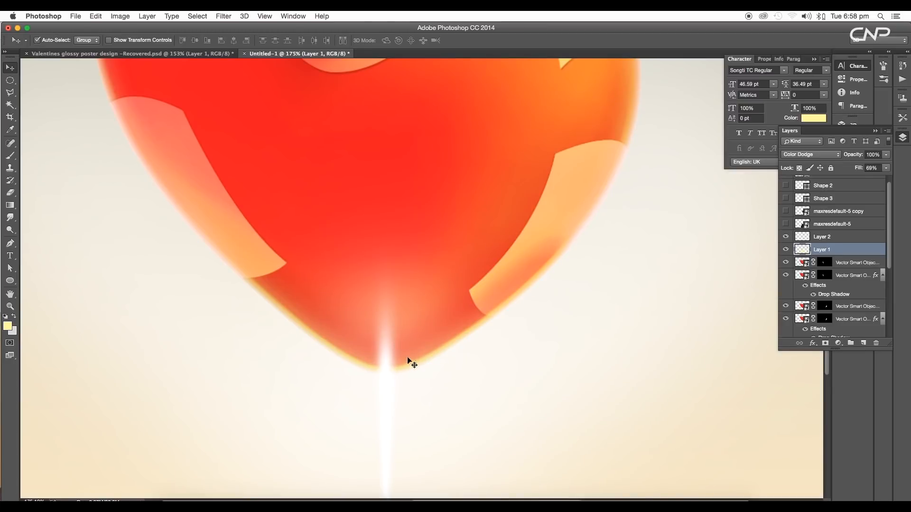
drag(417, 325, 409, 353)
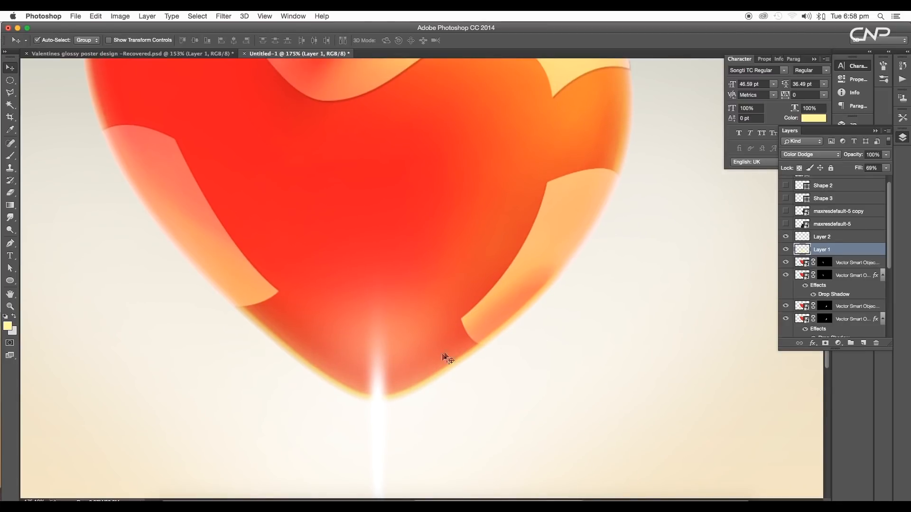
Keep Layer 2 in Screen mode, then show the maxresdefault-5 flare and drag it lower across the heart
click(829, 241)
click(808, 156)
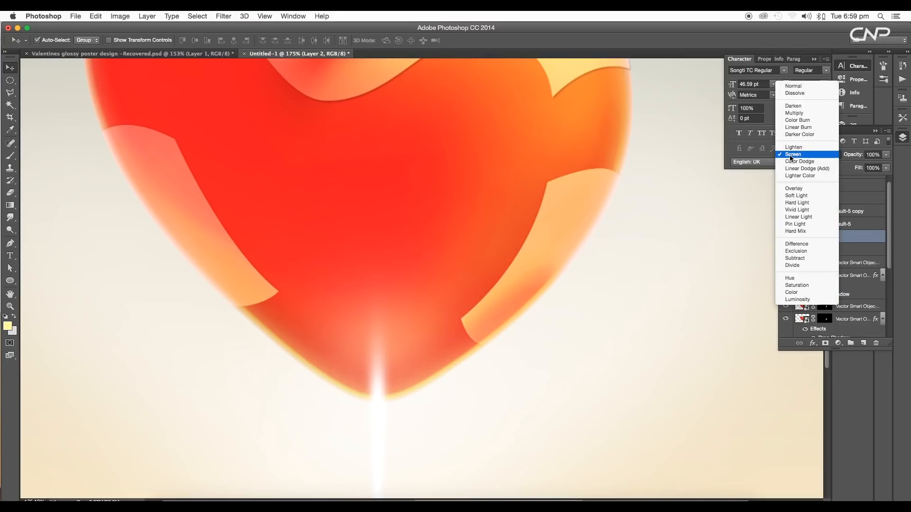
click(808, 157)
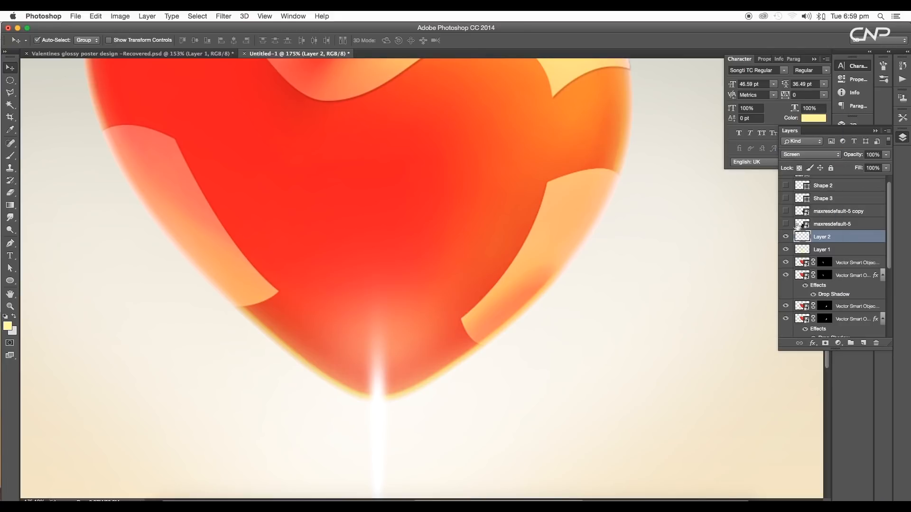
click(785, 225)
drag(548, 303, 528, 334)
click(832, 224)
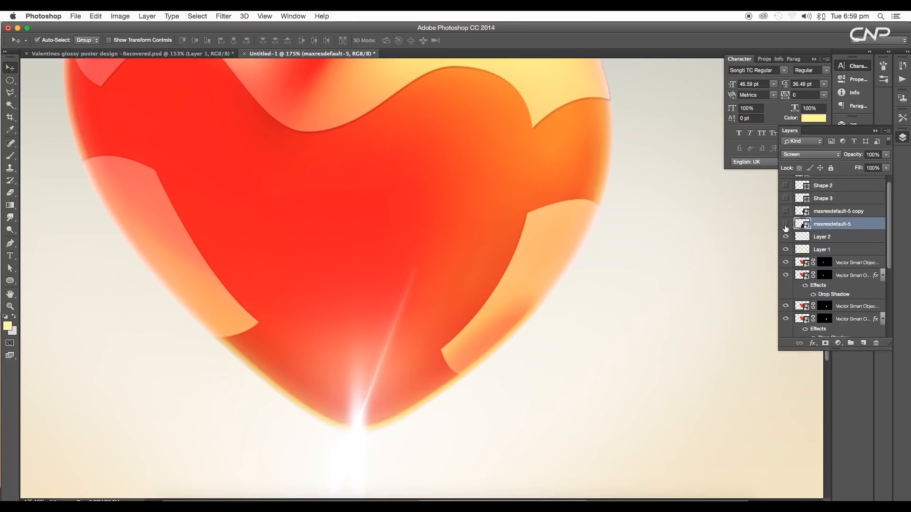
Set the maxresdefault-5 flare layer's blending mode to Screen
click(786, 224)
click(818, 226)
click(812, 155)
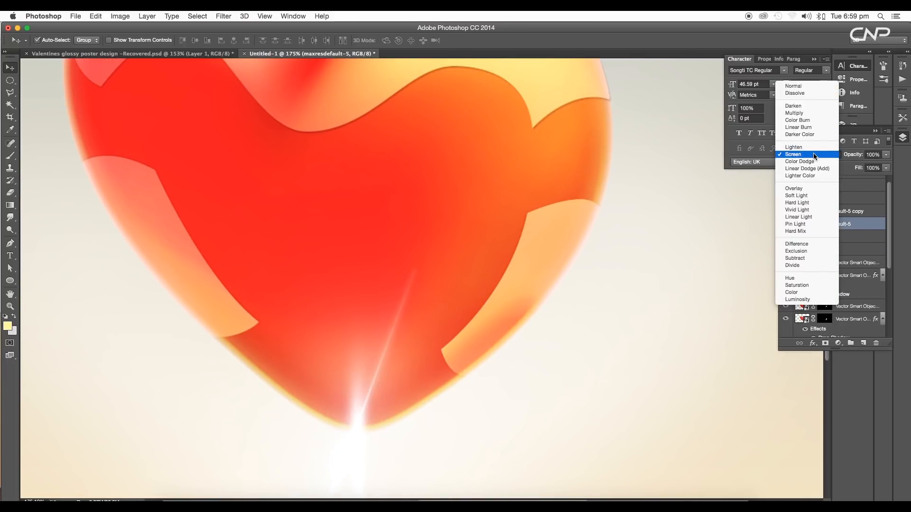
click(793, 84)
scroll(438, 316, down, 3)
click(810, 155)
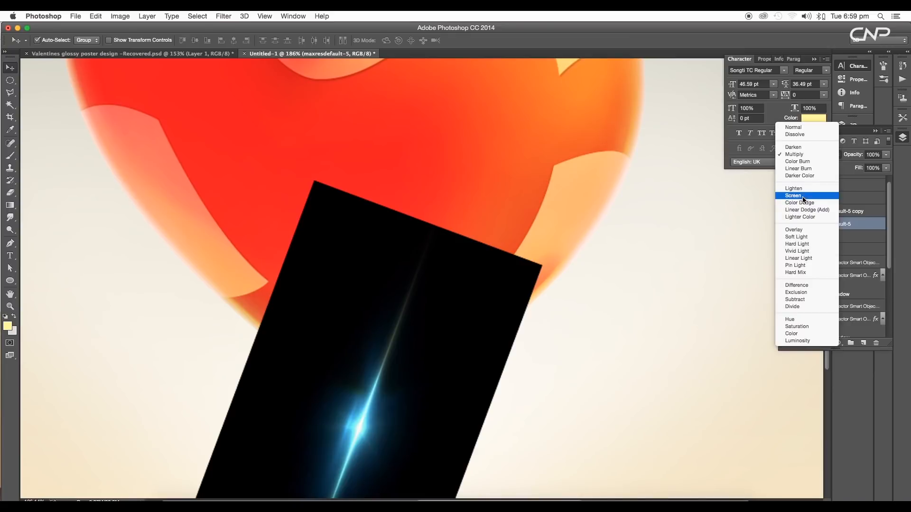
click(803, 198)
Show the maxresdefault-5 copy flare and nudge it slightly lower on the heart's right edge
scroll(406, 370, up, 5)
click(785, 211)
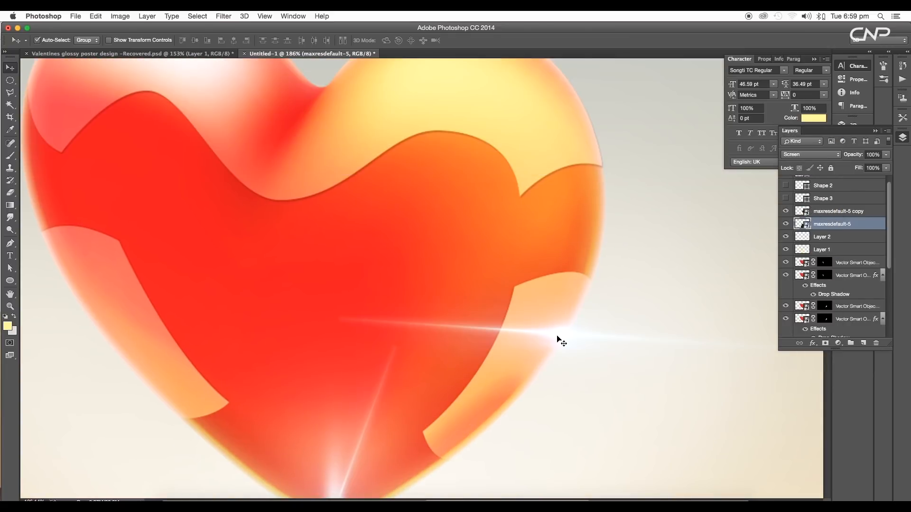
drag(557, 336, 555, 339)
Group all the heart lollipop layers, from the copy flare down to Vector Smart Object, into one group
scroll(554, 339, down, 5)
scroll(521, 324, up, 3)
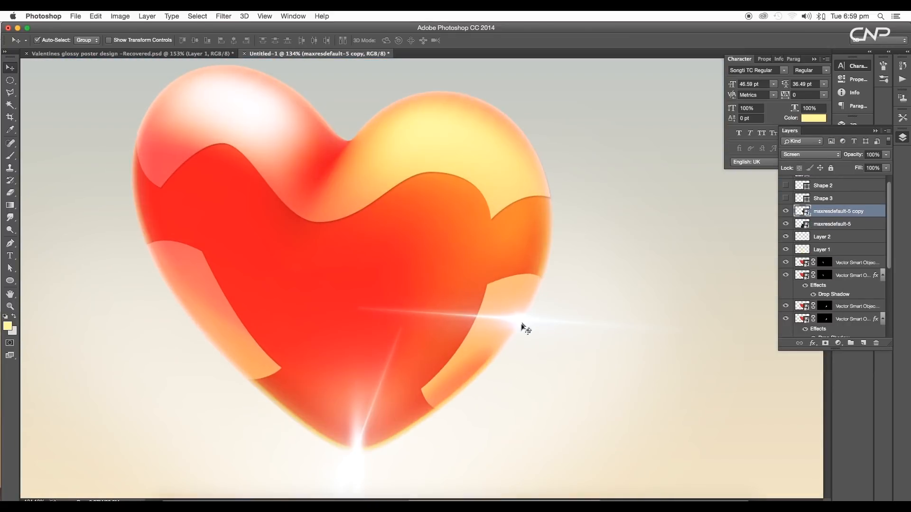
scroll(518, 337, down, 5)
scroll(518, 337, up, 5)
scroll(519, 337, down, 7)
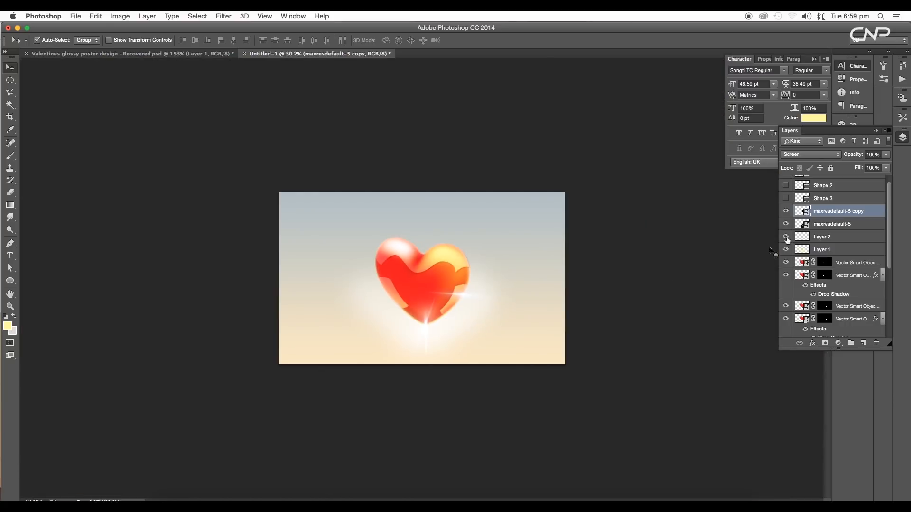
scroll(838, 229, down, 8)
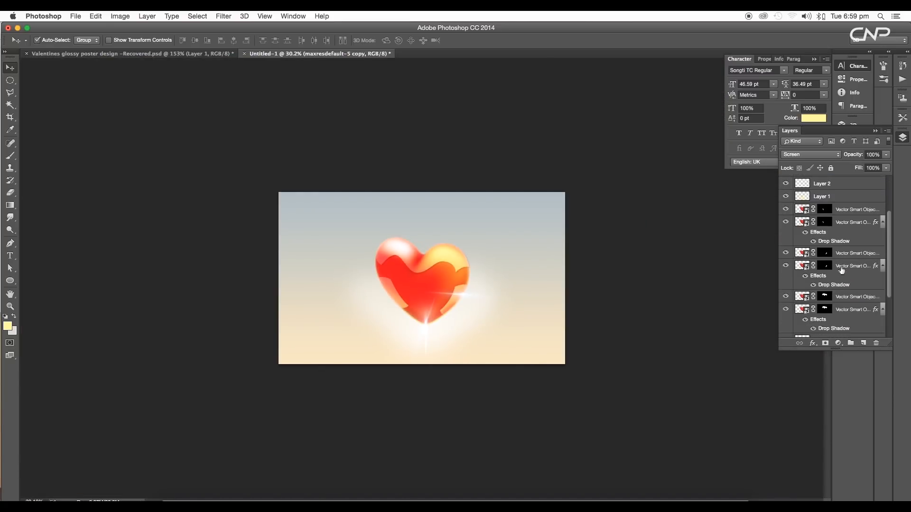
shift+click(843, 302)
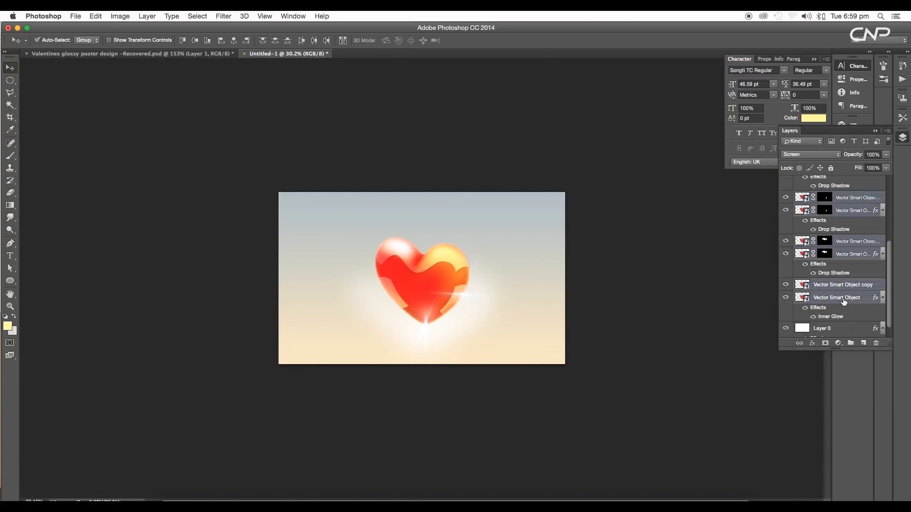
key(super+g)
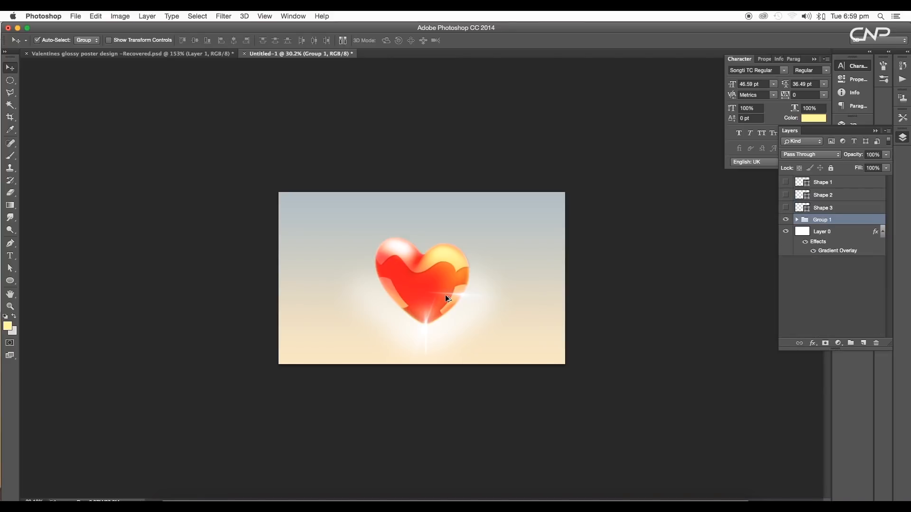
Move the heart group up and to the right on the canvas, then duplicate the group
scroll(445, 294, up, 5)
drag(452, 299, 527, 273)
scroll(578, 297, down, 3)
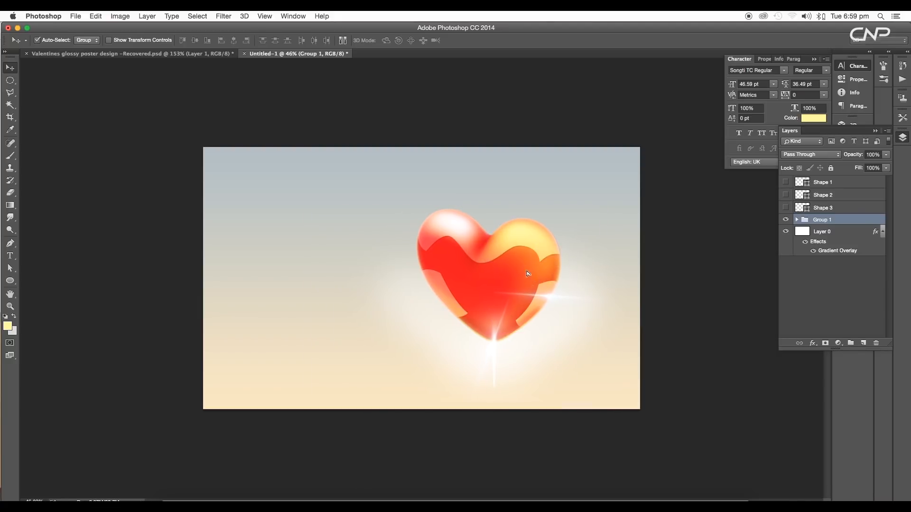
drag(850, 224, 864, 343)
Compare the design with the Valentines glossy poster design document
click(223, 54)
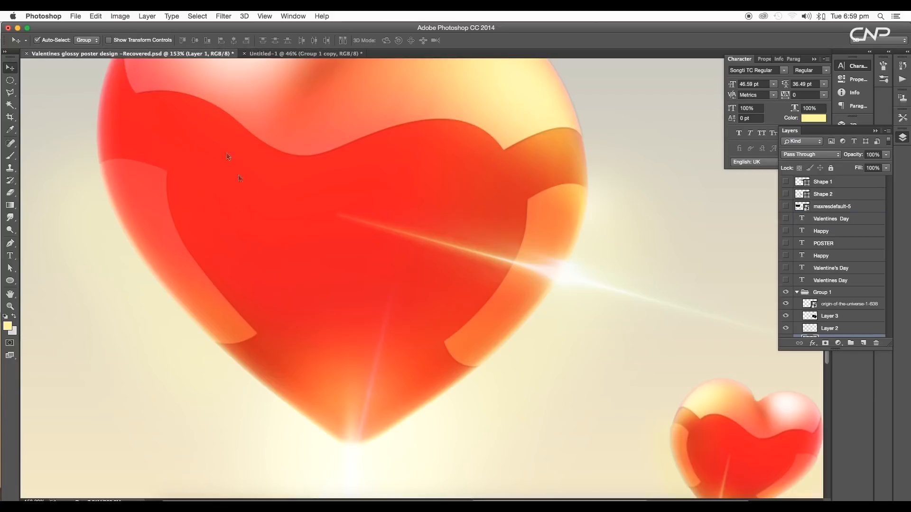
key(super+0)
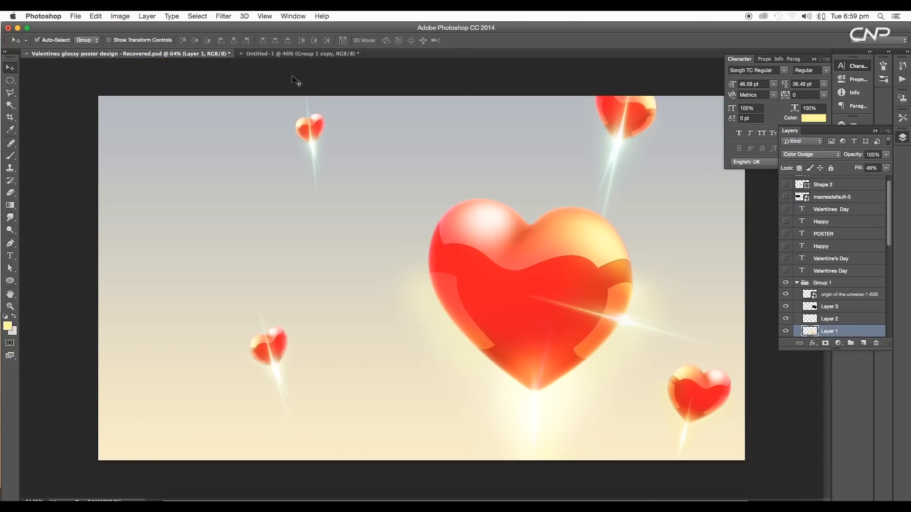
click(299, 54)
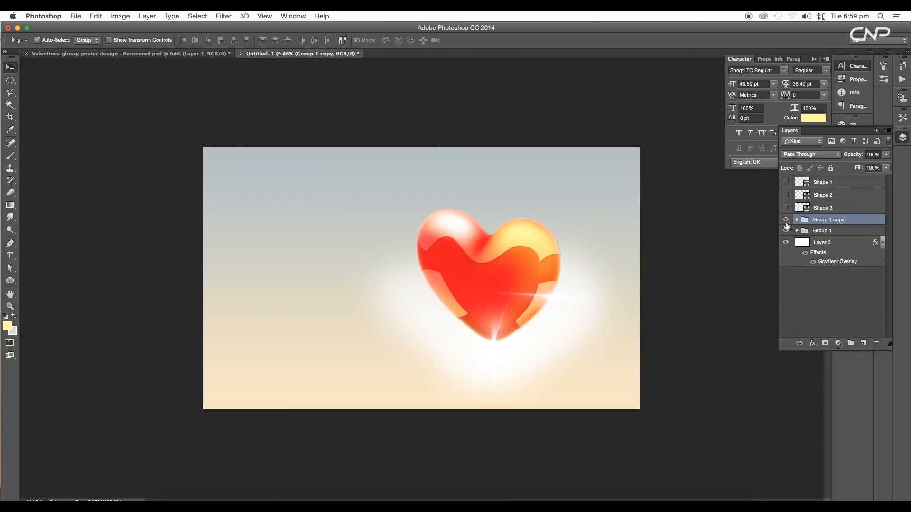
Shrink the duplicated heart group to about 43% and place it in the canvas's upper left area
key(super+t)
drag(529, 293, 372, 249)
drag(480, 159, 363, 246)
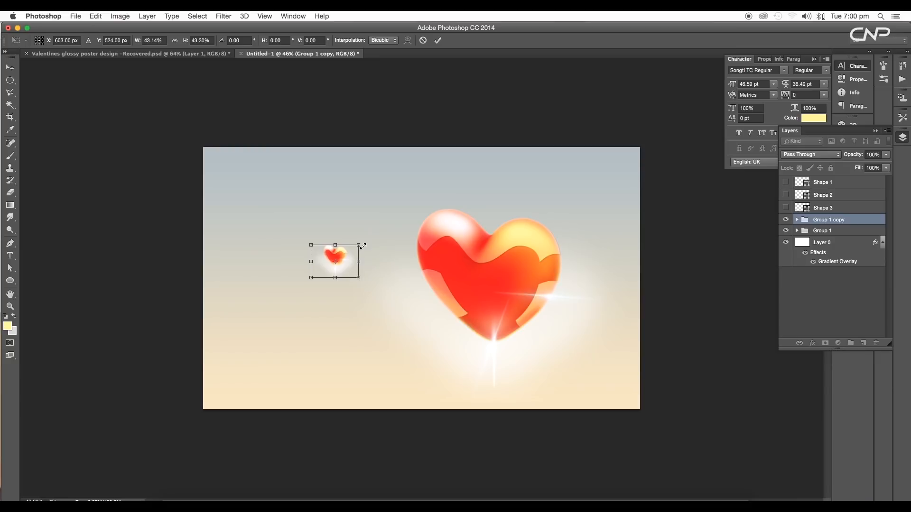
key(Return)
Open Group 1 copy and hide its stick glow layer, Layer 1
key(super+plus)
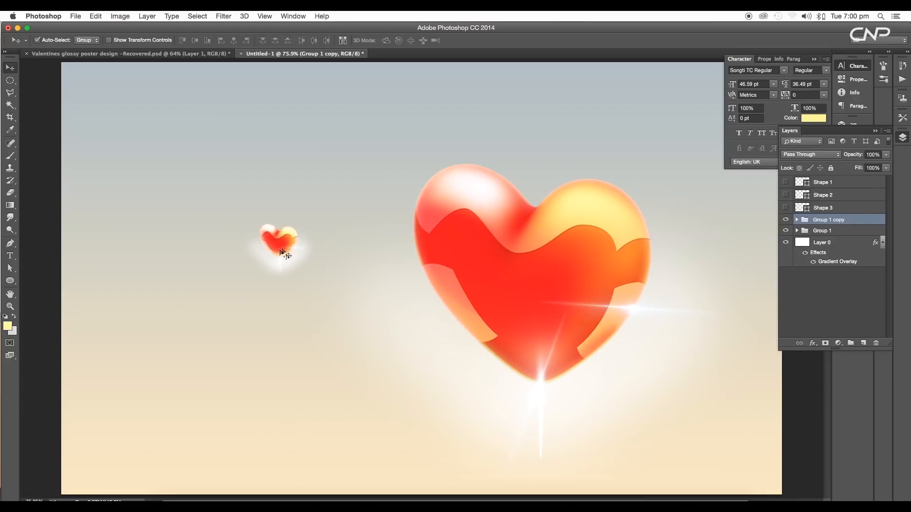
click(797, 219)
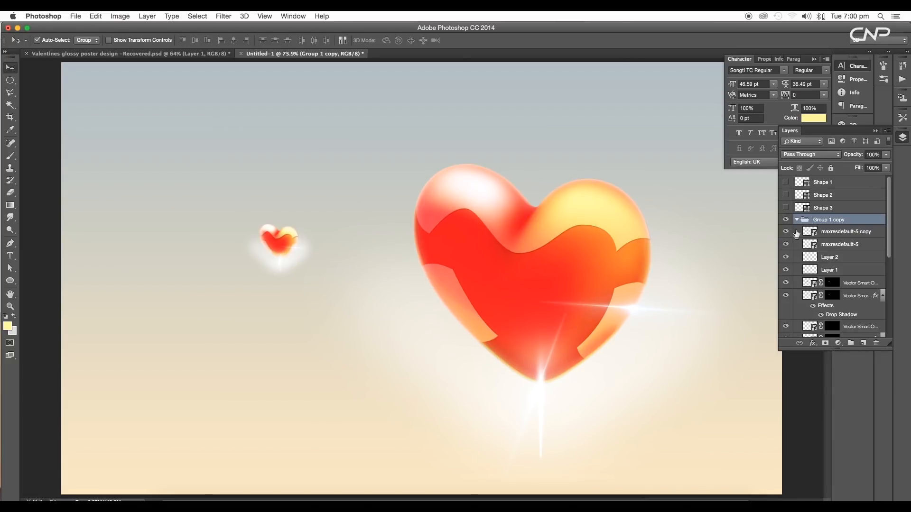
click(785, 270)
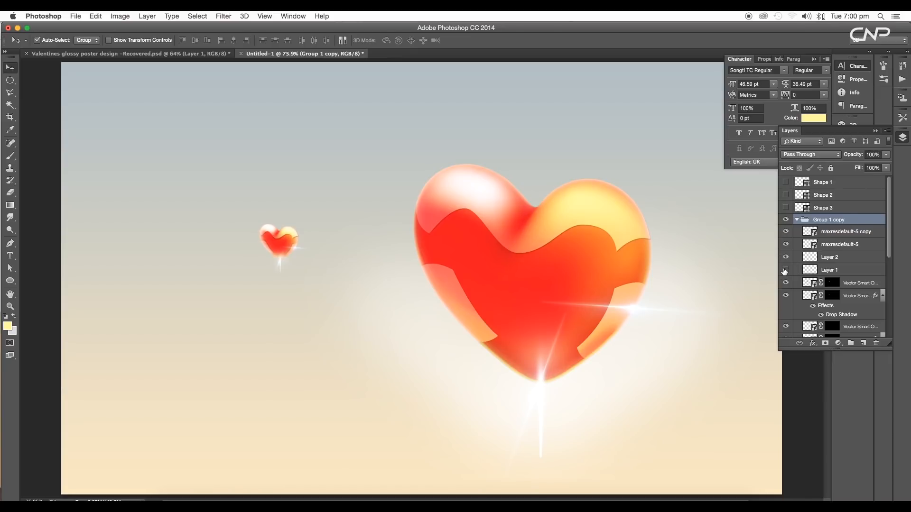
Enlarge the small heart's maxresdefault-5 flare to about 29% with Free Transform
click(812, 246)
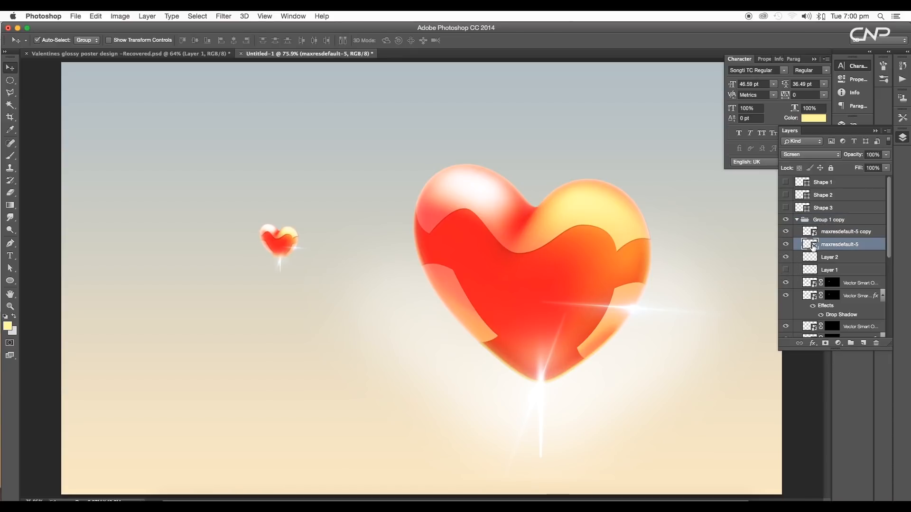
shift+click(812, 232)
click(811, 251)
key(super+t)
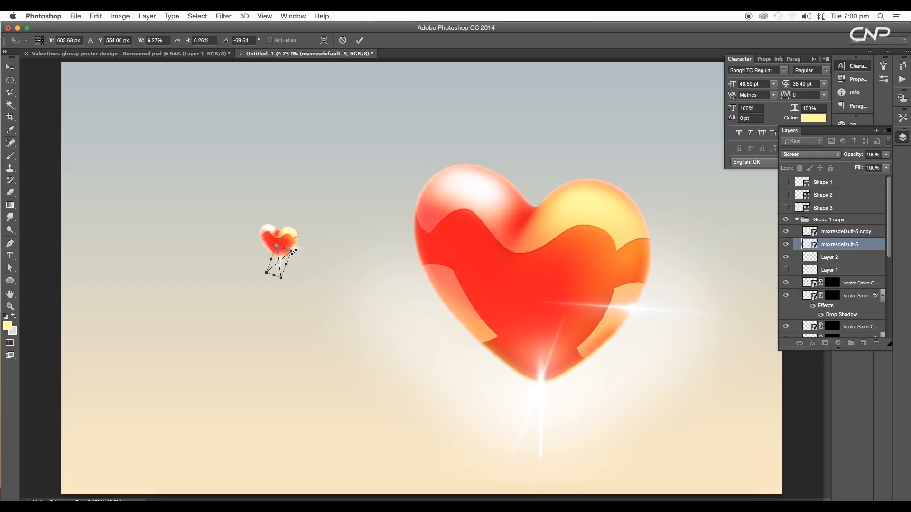
drag(292, 251, 335, 210)
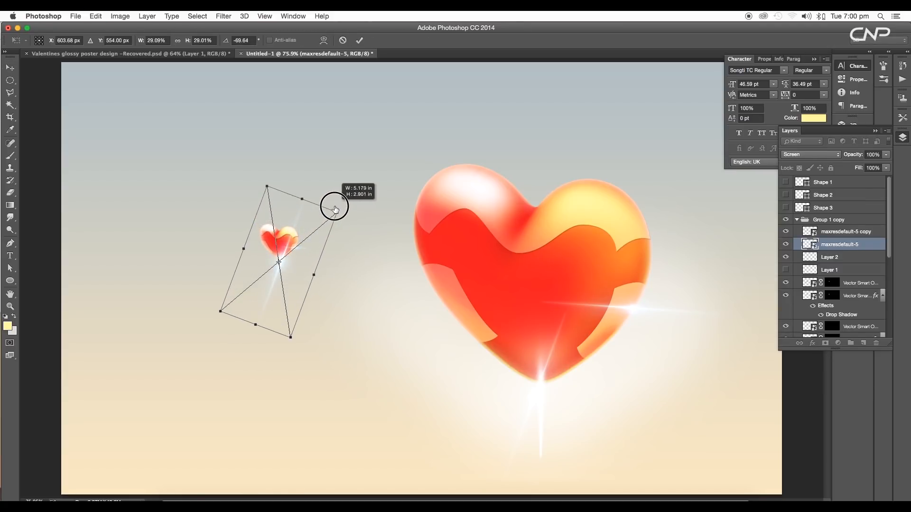
key(Return)
Nudge the small heart's maxresdefault-5 flare slightly up and left with Free Transform
scroll(290, 266, up, 5)
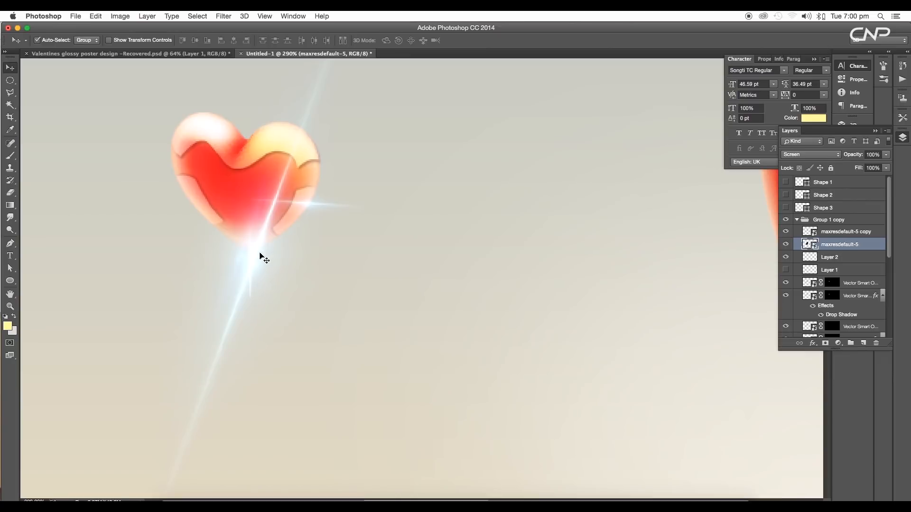
key(super+t)
drag(252, 258, 245, 254)
key(Return)
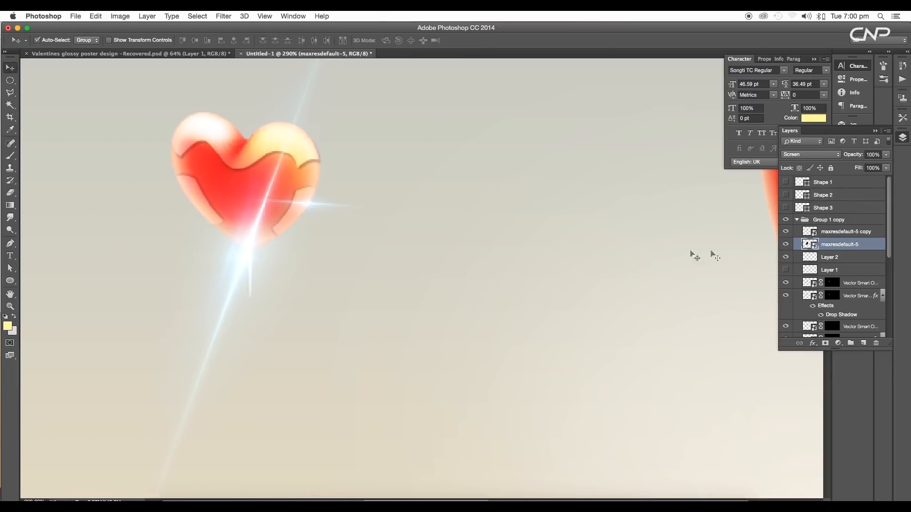
Move the small heart's maxresdefault-5 copy flare slightly higher on its right edge
click(814, 232)
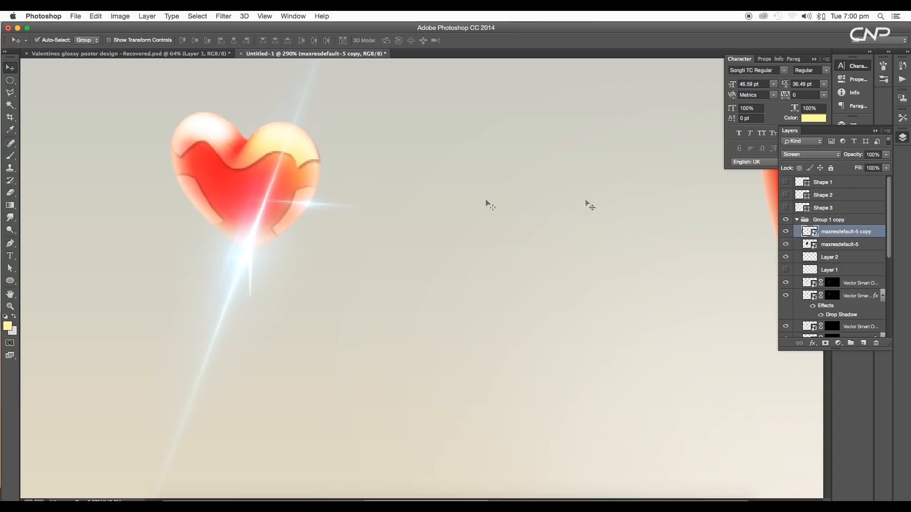
key(super+t)
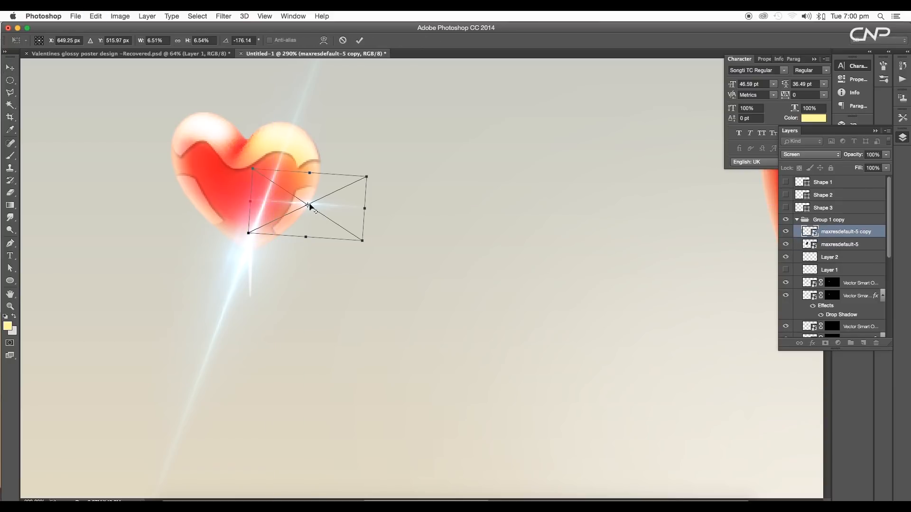
drag(312, 204, 314, 195)
key(Return)
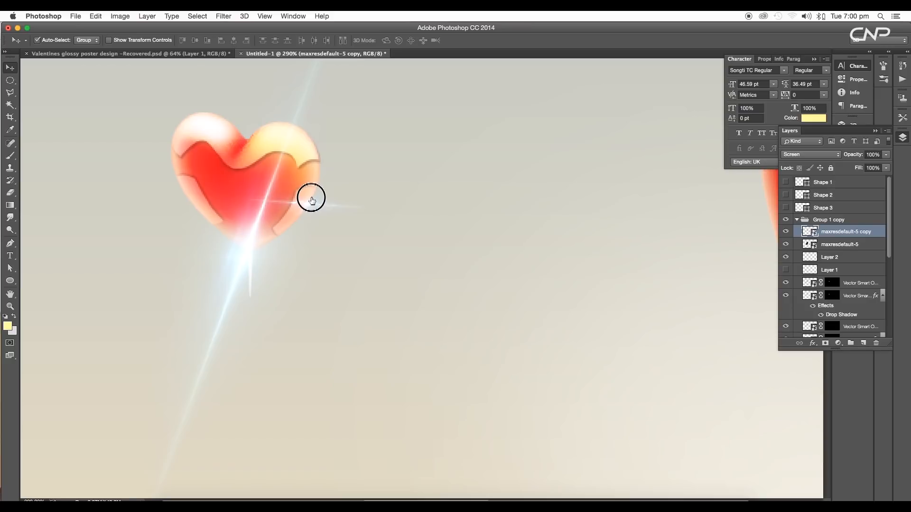
Nudge the small heart's maxresdefault-5 copy flare slightly upward with Free Transform
key(super+t)
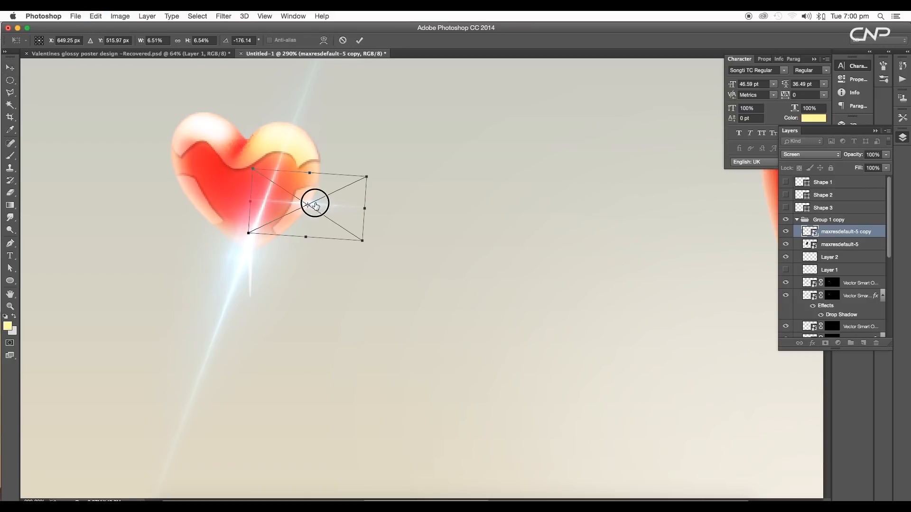
drag(313, 202, 316, 197)
key(Return)
key(super+0)
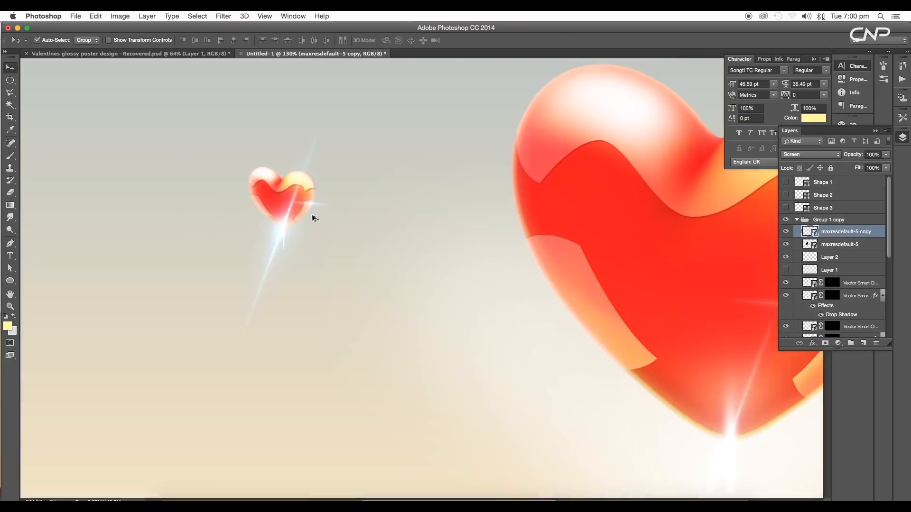
scroll(321, 272, up, 6)
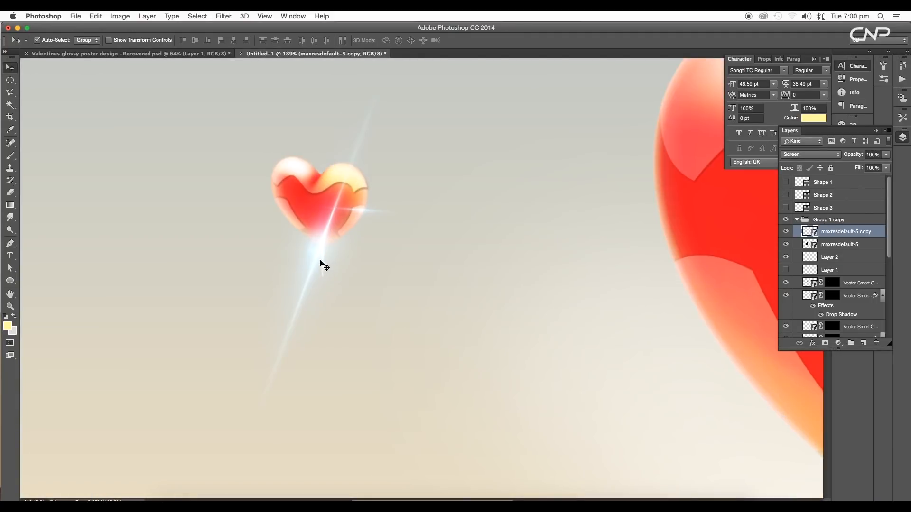
Duplicate the small heart's maxresdefault-5 flare layer inside Group 1 copy
click(801, 245)
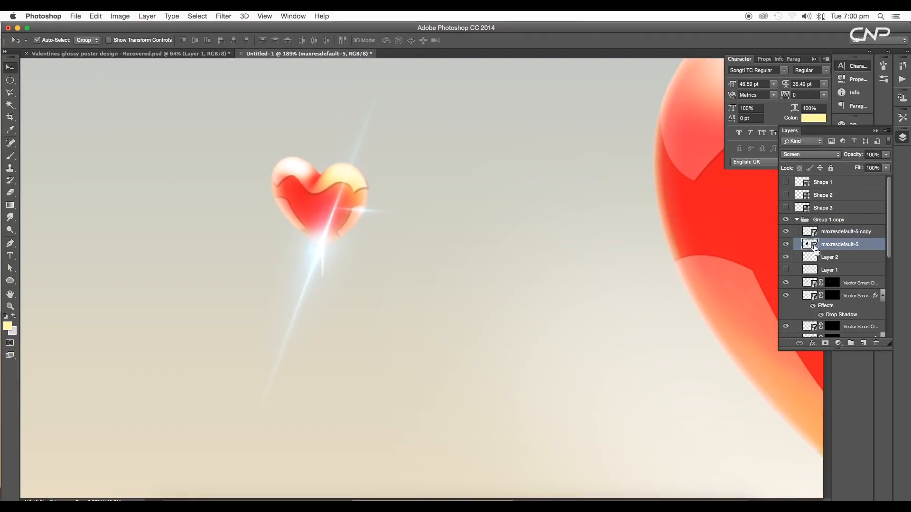
key(super+t)
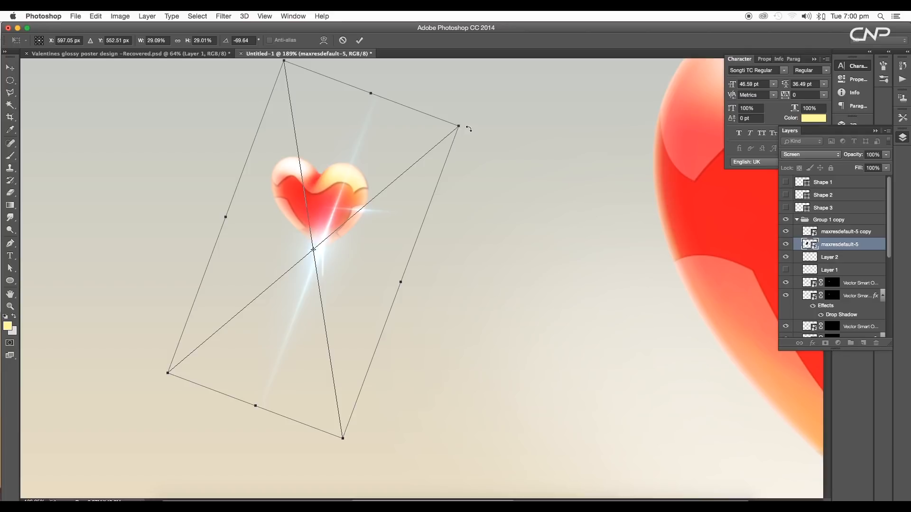
key(Return)
scroll(844, 268, down, 3)
drag(856, 208, 864, 343)
Rotate the maxresdefault-5 copy 2 flare across the small heart with Free Transform
key(super+t)
drag(580, 250, 388, 181)
key(Return)
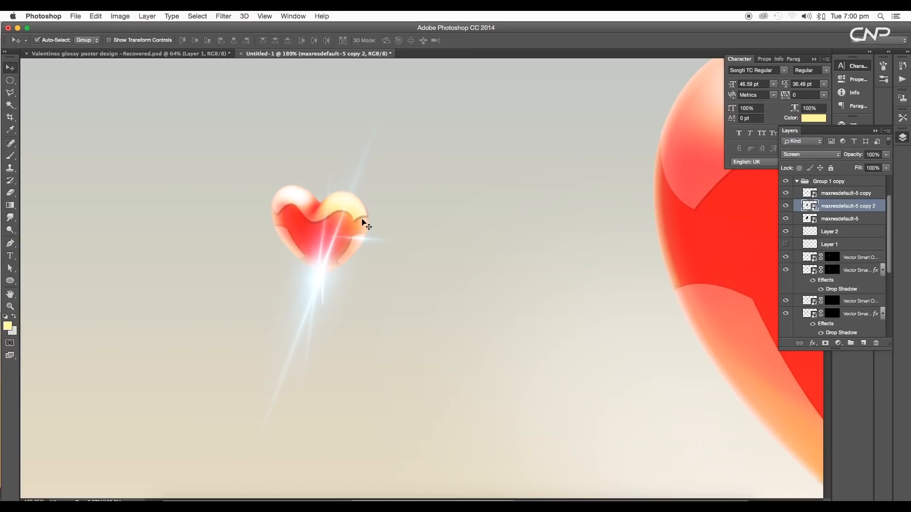
Duplicate the small heart group and place the copy near the canvas's lower-right corner
scroll(368, 252, down, 1)
scroll(361, 272, down, 5)
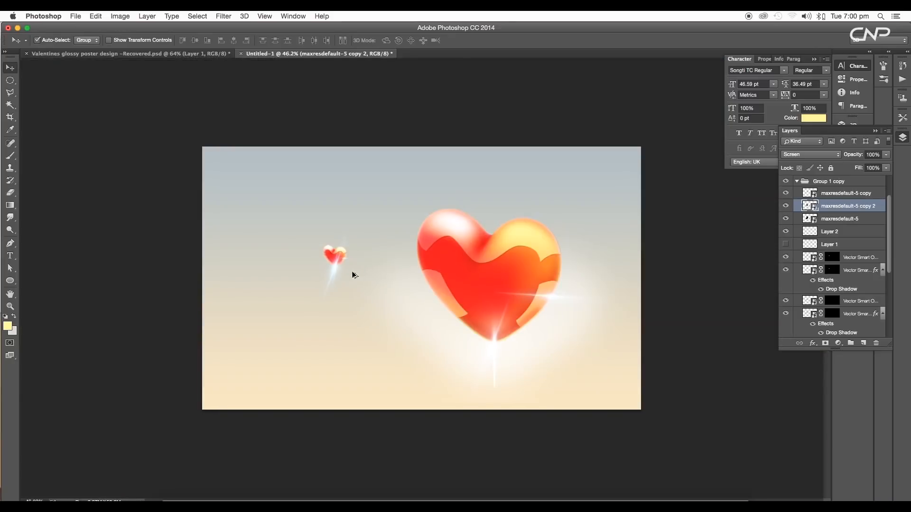
scroll(339, 273, up, 5)
scroll(788, 242, up, 3)
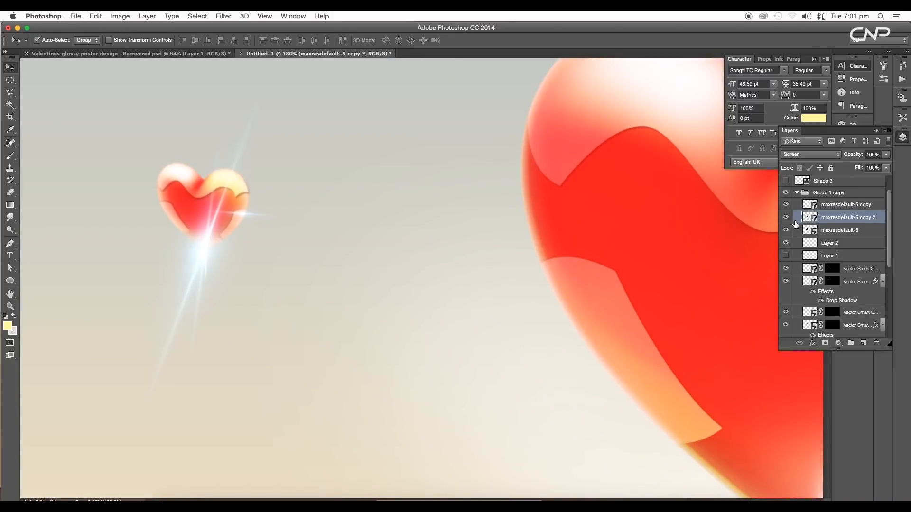
scroll(286, 243, down, 4)
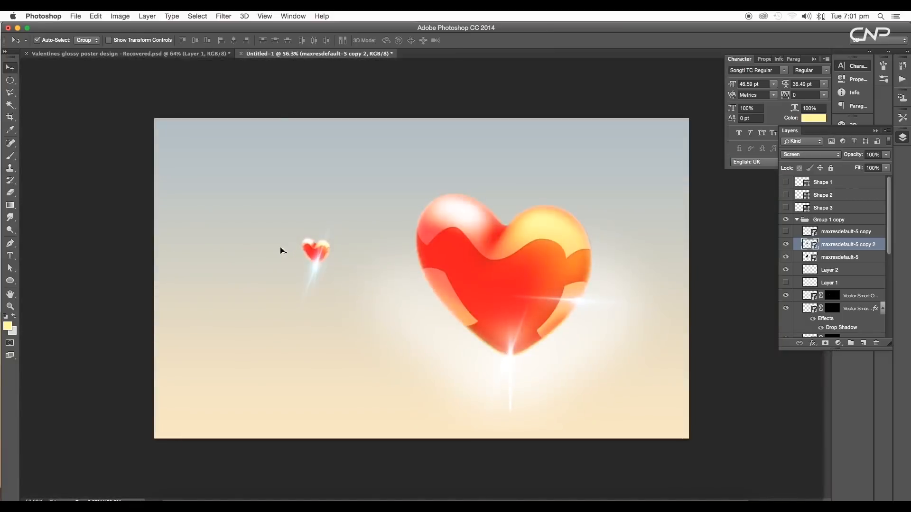
scroll(280, 246, up, 2)
click(797, 220)
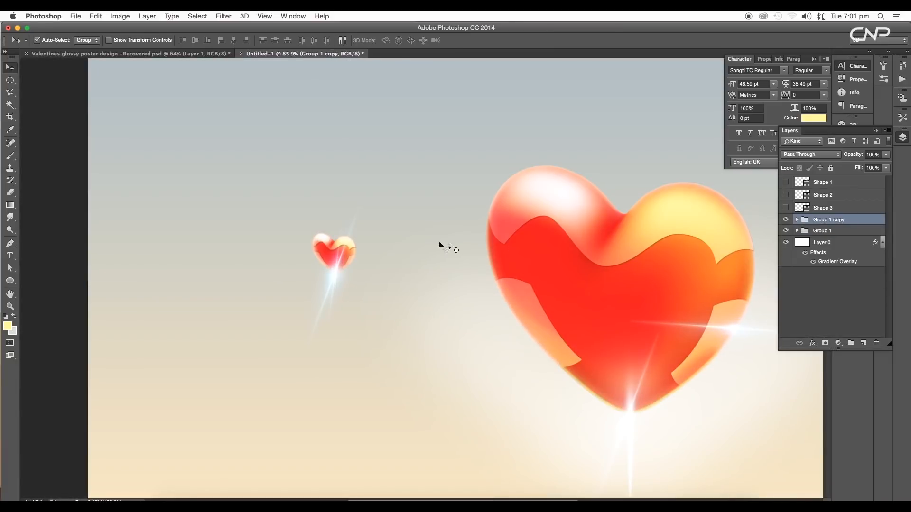
scroll(394, 258, down, 3)
drag(331, 259, 607, 385)
key(ctrl+t)
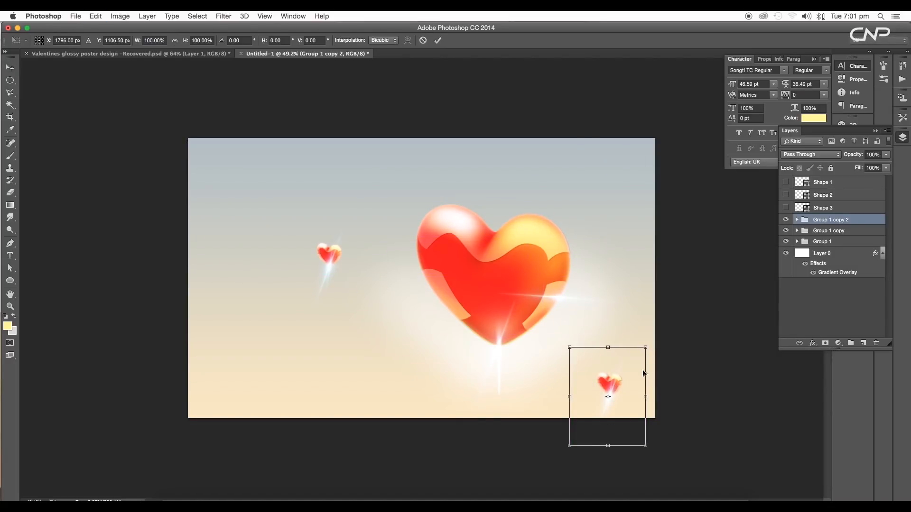
key(Return)
key(ctrl+t)
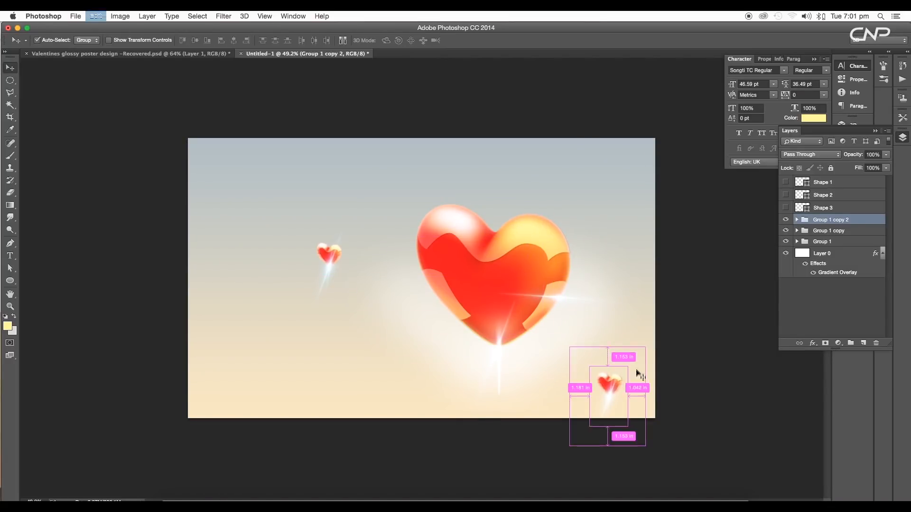
drag(653, 351, 667, 349)
key(Return)
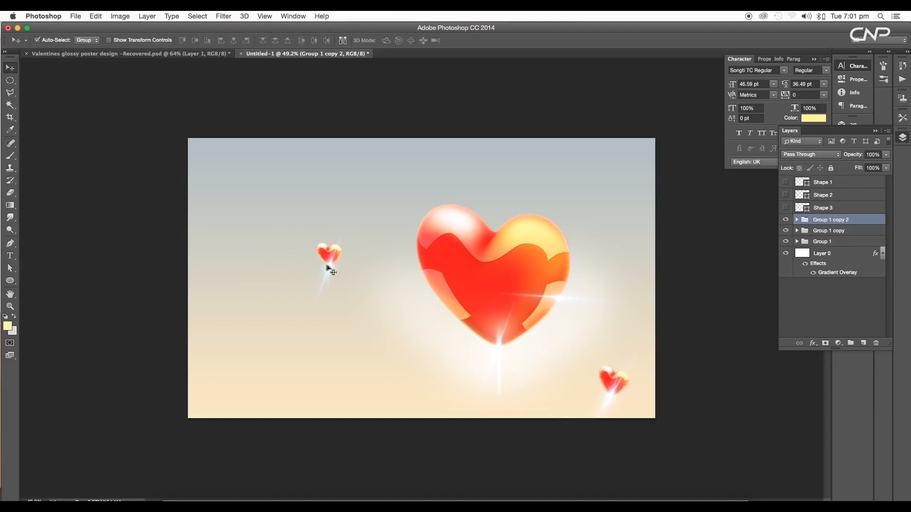
Enlarge the left small heart group to about 150% with Free Transform
click(327, 261)
key(ctrl+t)
drag(385, 220, 367, 199)
key(Return)
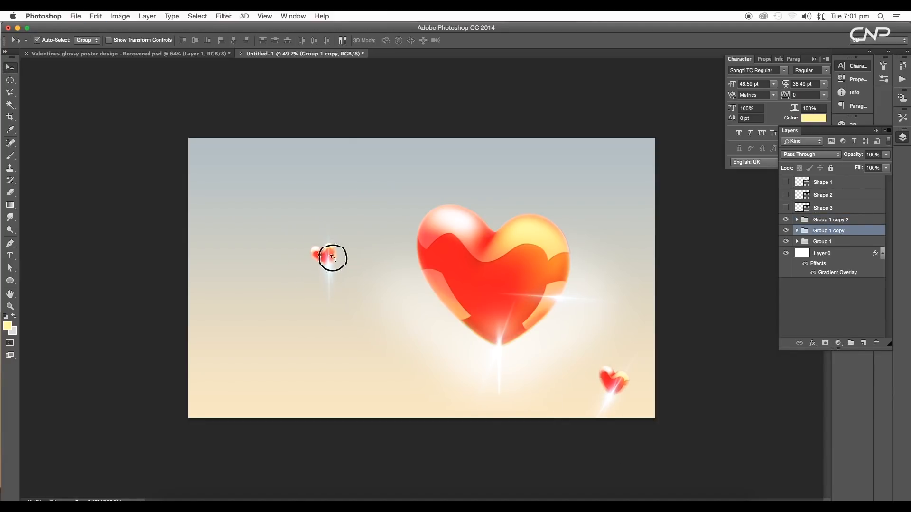
key(ctrl+t)
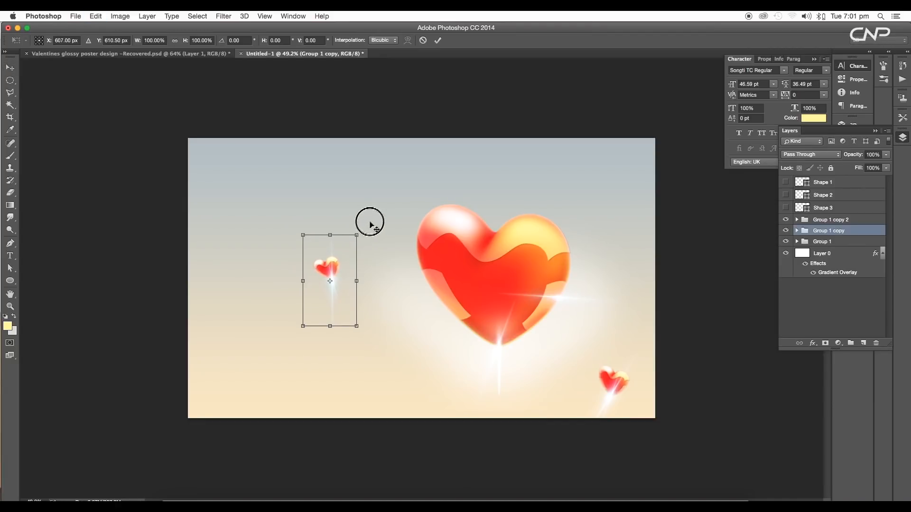
mouse_move(356, 236)
mouse_down()
mouse_move(370, 226)
mouse_move(368, 236)
mouse_up()
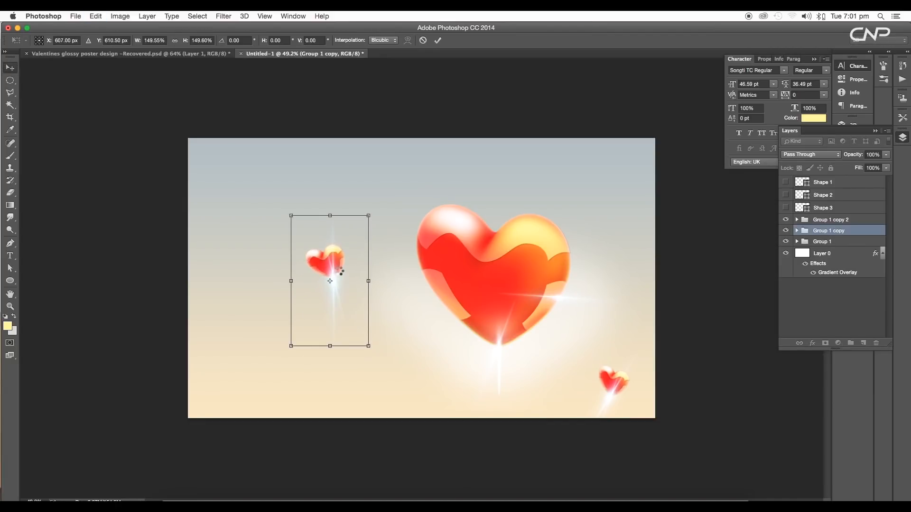
key(Return)
scroll(342, 273, down, 10)
scroll(420, 278, up, 8)
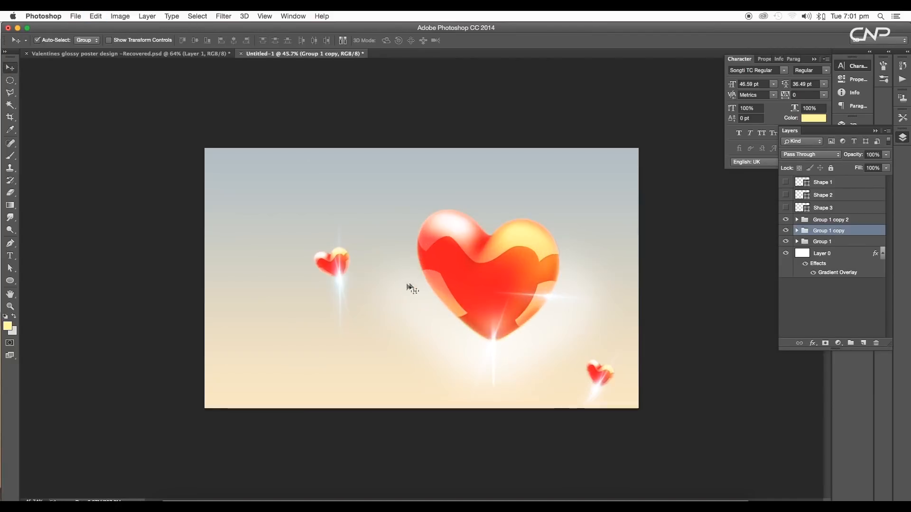
Duplicate a small heart into the canvas's upper-right corner and rotate it about 26.5°
click(526, 299)
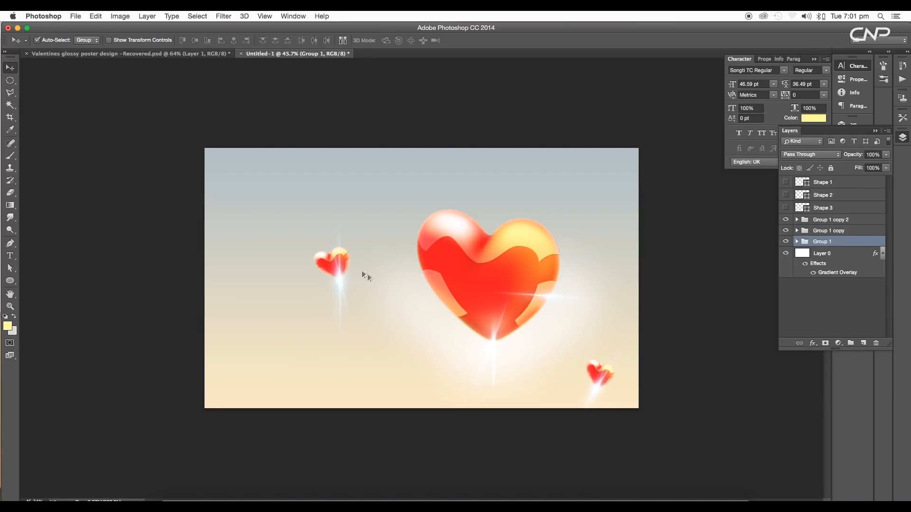
drag(365, 276, 612, 195)
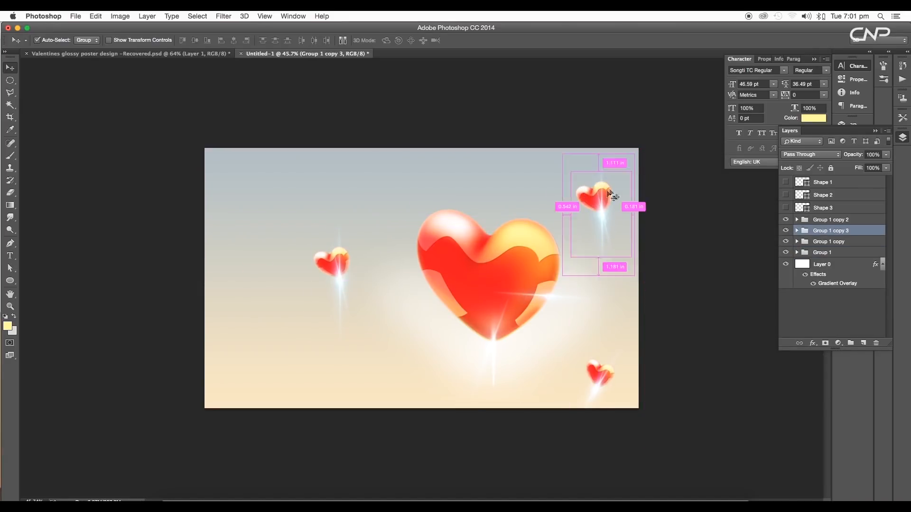
key(super+t)
drag(638, 151, 656, 185)
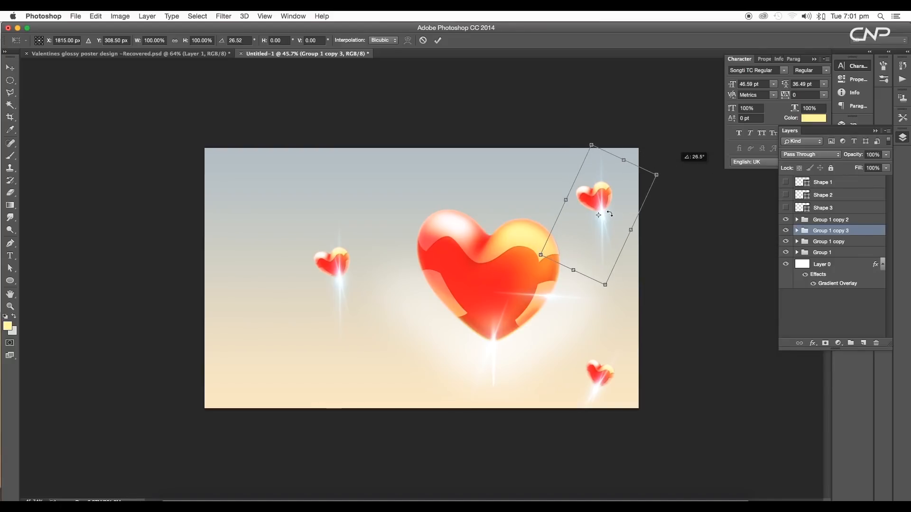
double_click(603, 192)
drag(609, 213, 598, 180)
scroll(596, 191, down, 5)
scroll(514, 223, up, 5)
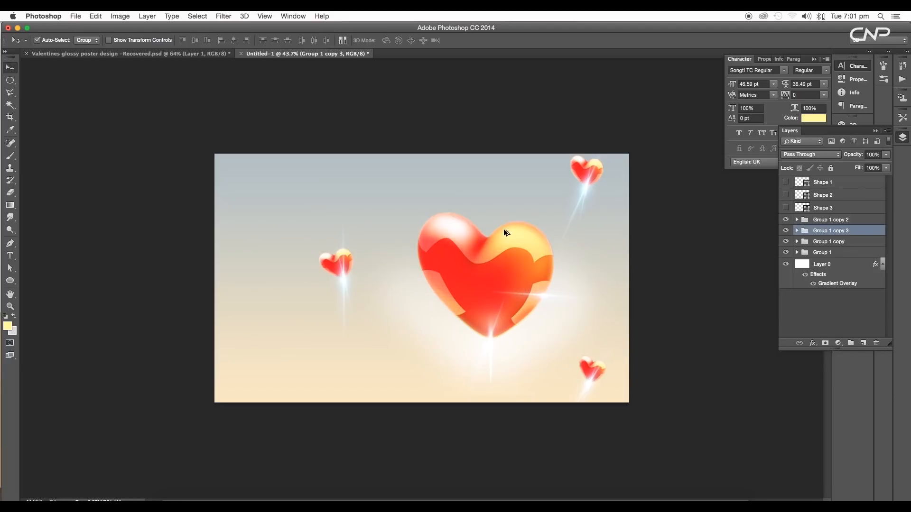
Compare with the original poster document and move the upper-right heart lower and further right
click(196, 54)
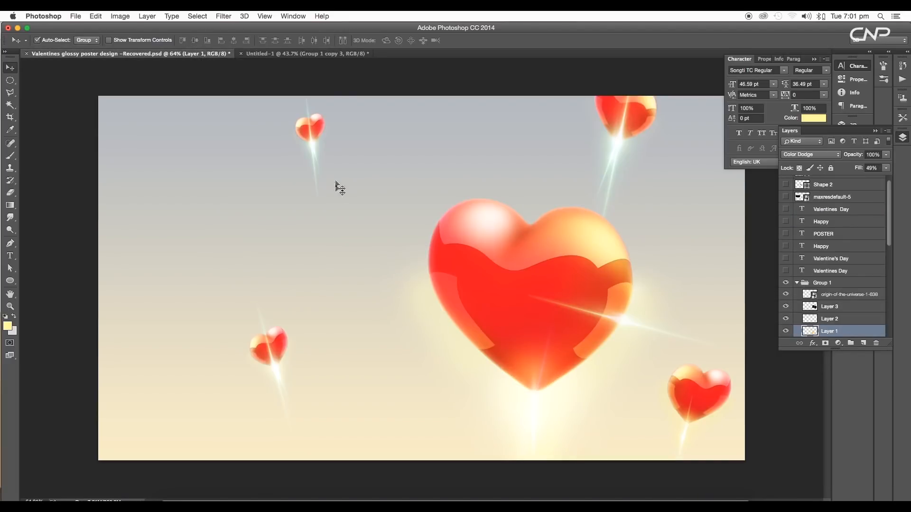
click(324, 57)
drag(591, 177, 584, 208)
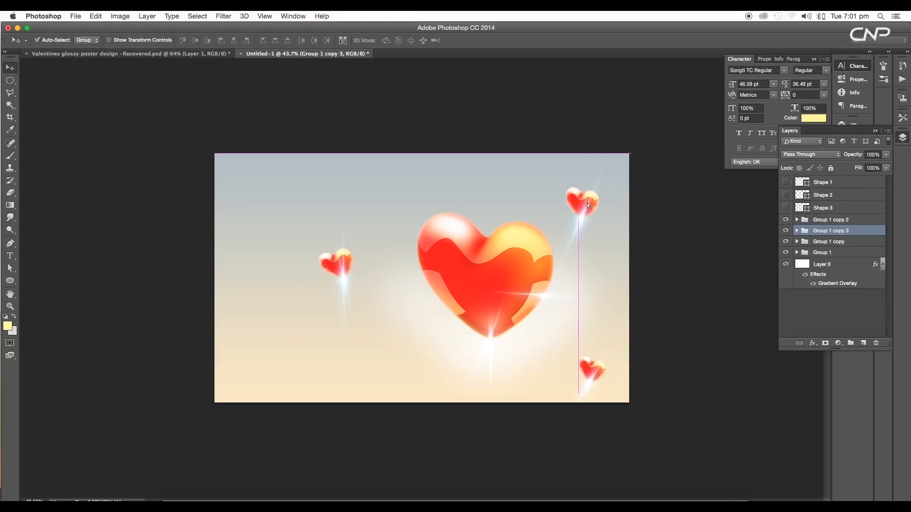
scroll(598, 207, up, 3)
key(super+t)
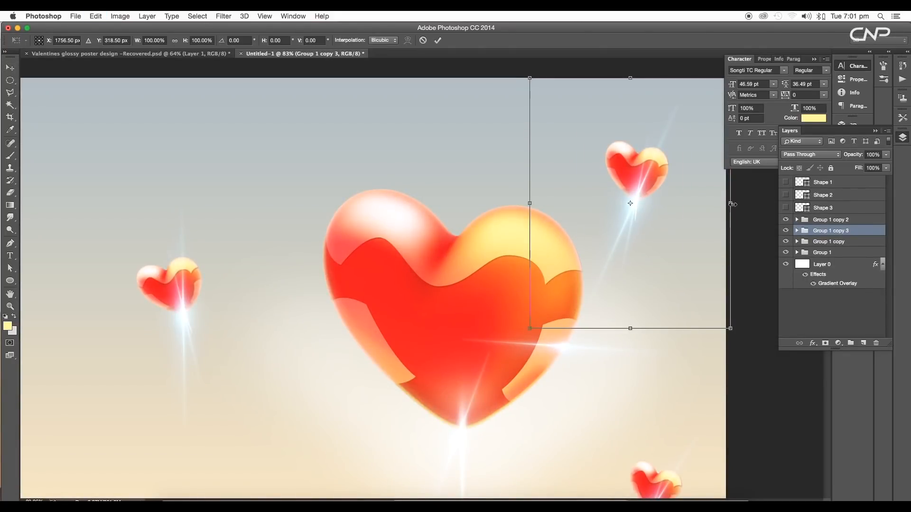
drag(733, 204, 548, 204)
key(Return)
drag(637, 186, 667, 188)
Rotate the upper-right heart about 17.4° and nudge it slightly up
scroll(641, 205, down, 5)
key(super+t)
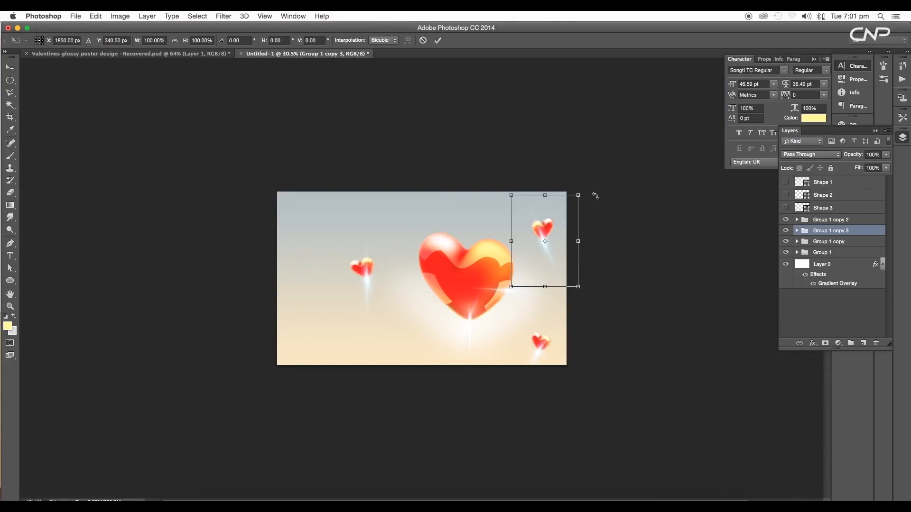
drag(595, 196, 608, 213)
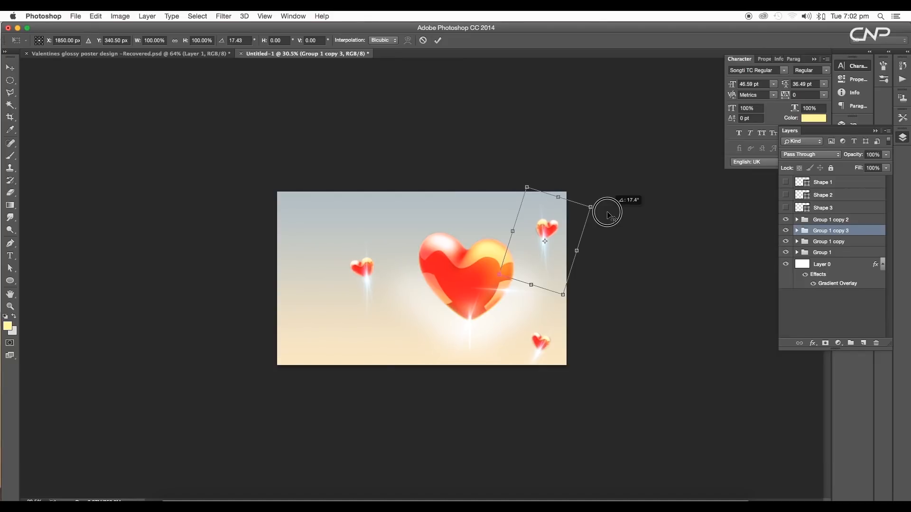
key(Return)
drag(553, 232, 548, 221)
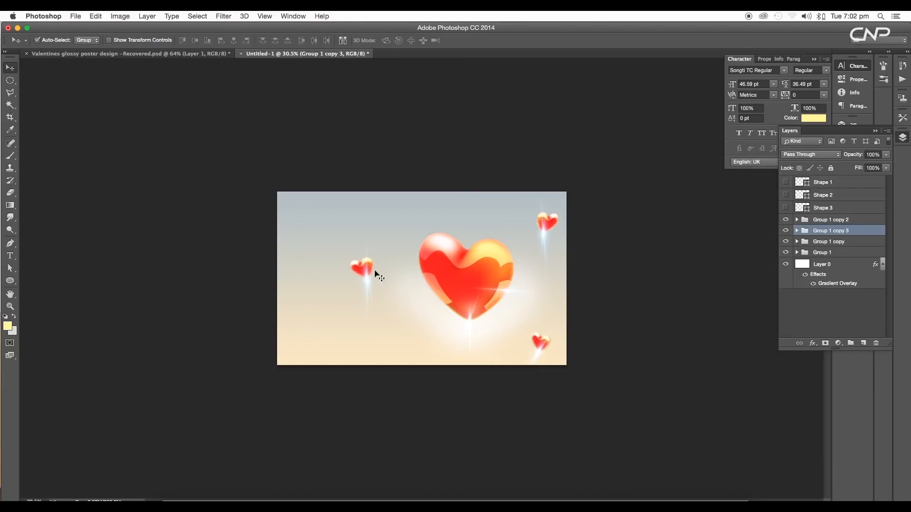
Rotate the left small heart about -30.4° and reposition it slightly higher and to the left
click(363, 270)
key(super+equal)
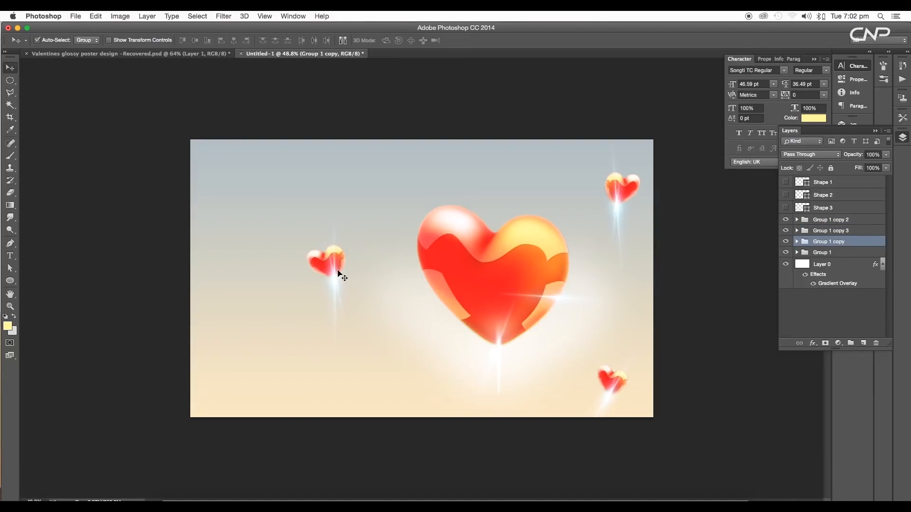
key(super+t)
drag(292, 280, 449, 287)
key(Return)
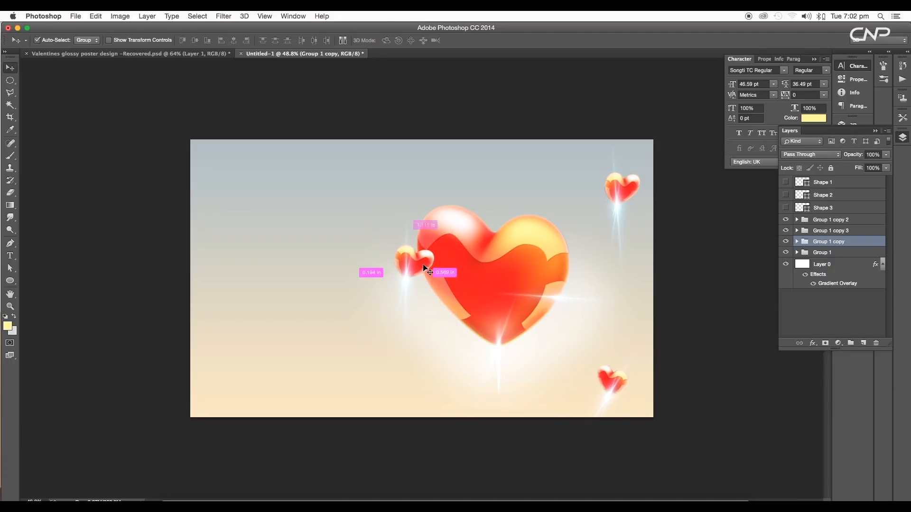
key(super+t)
drag(444, 233, 418, 185)
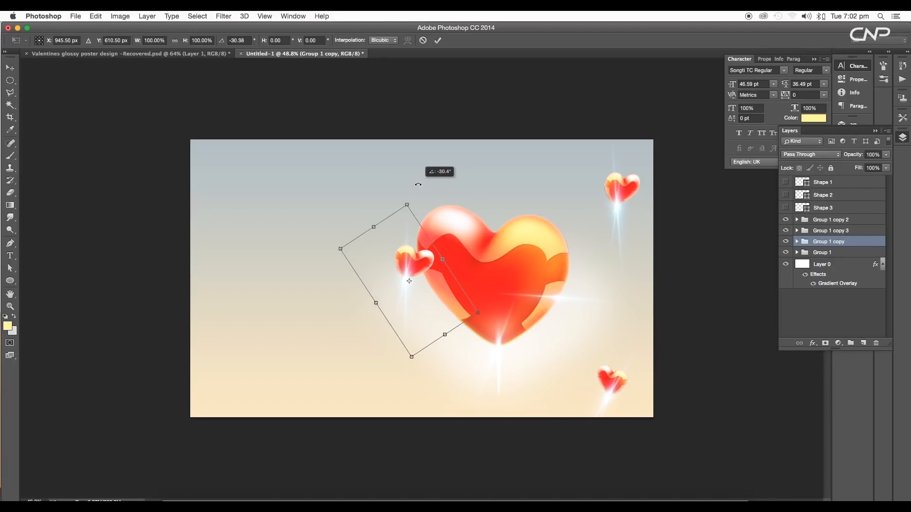
key(Return)
drag(407, 271, 346, 255)
scroll(365, 260, down, 2)
scroll(365, 260, down, 2)
scroll(402, 272, up, 3)
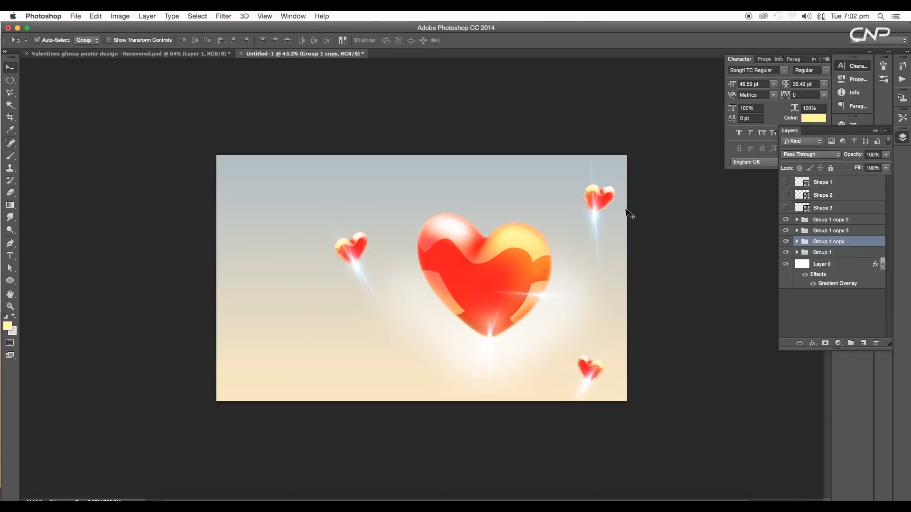
Rotate the upper-right heart slightly with Free Transform
click(611, 205)
key(ctrl+t)
drag(640, 152, 658, 171)
key(Return)
click(797, 231)
click(823, 255)
shift+click(824, 268)
key(super+t)
key(Return)
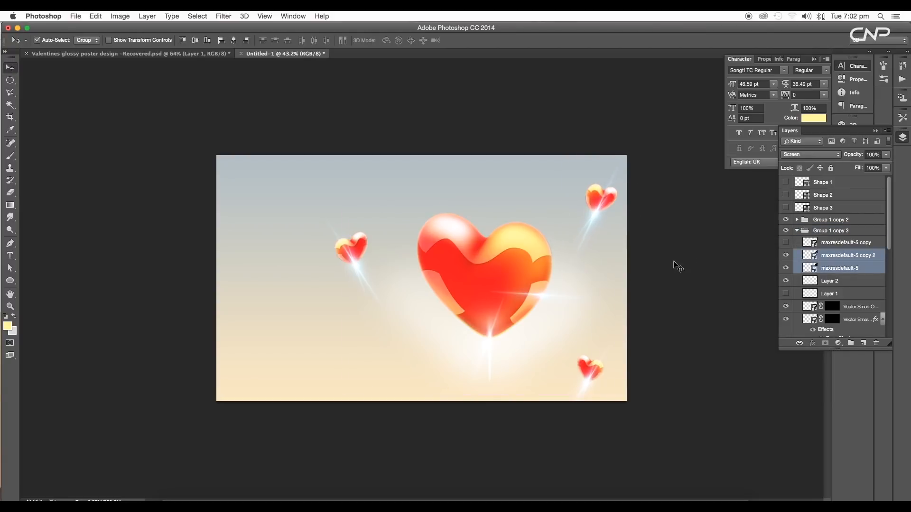
click(678, 265)
click(797, 231)
Check the original poster and move the lower-right heart up to the left of the big heart's top
click(358, 257)
click(214, 55)
click(279, 53)
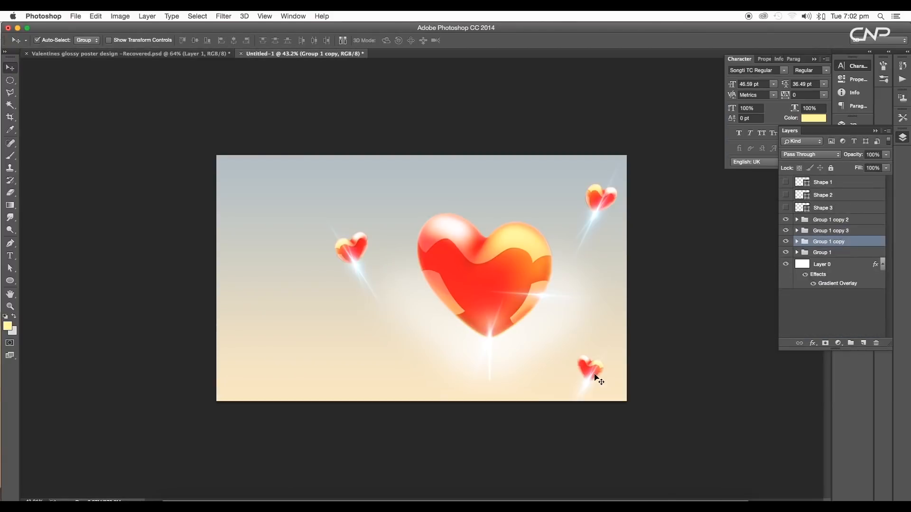
drag(596, 378, 384, 188)
Check the original poster again and move the left small heart lower on the canvas
click(215, 54)
click(289, 54)
drag(352, 247, 346, 335)
Rotate the upper-left heart's two flare layers about 9.8° with Free Transform
click(384, 188)
key(super+t)
drag(417, 122, 411, 124)
key(Return)
click(797, 220)
click(823, 244)
shift+click(823, 257)
key(super+t)
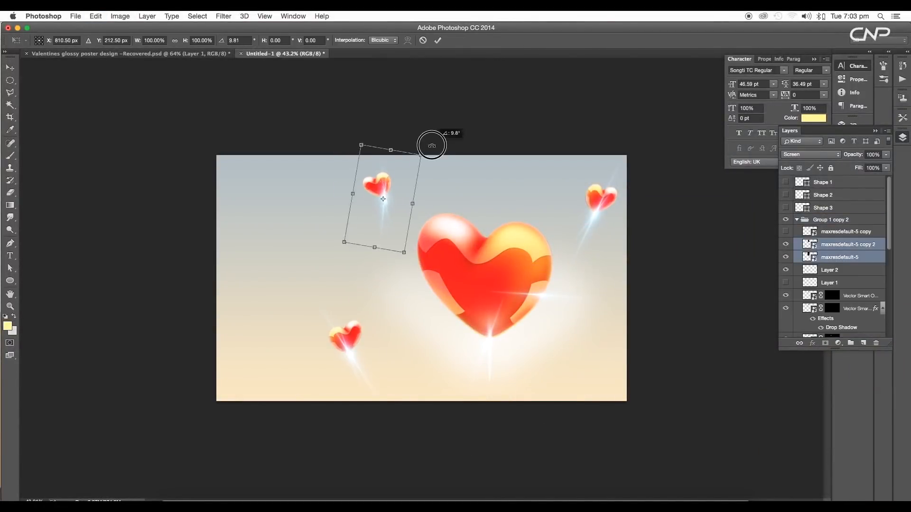
key(Return)
Rotate the upper-right heart back to a more upright angle with Free Transform
click(600, 196)
key(super+t)
drag(626, 153, 657, 139)
key(Return)
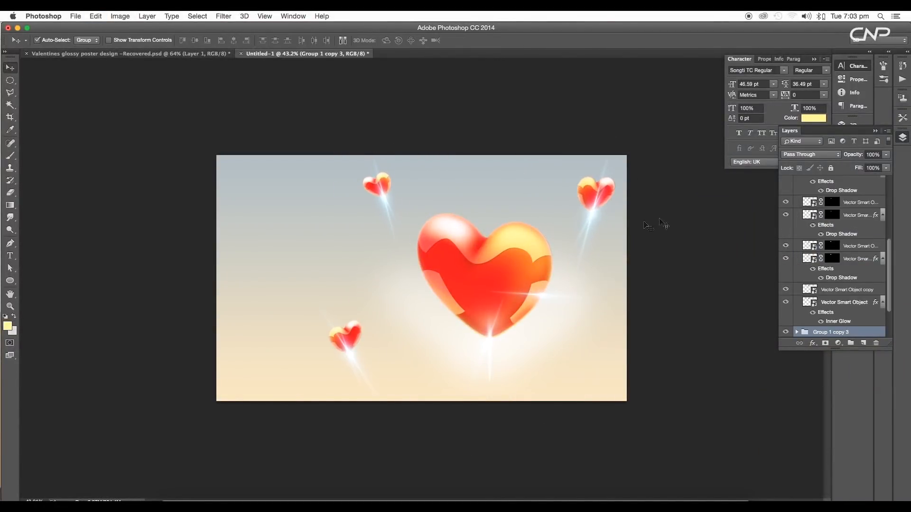
Duplicate a small heart group, rotate the copy with Free Transform and place it to the lower right of the big heart
click(516, 287)
key(super+j)
key(super+t)
drag(637, 325, 670, 315)
key(Return)
click(797, 332)
scroll(786, 317, down, 1)
click(786, 314)
scroll(785, 317, down, 2)
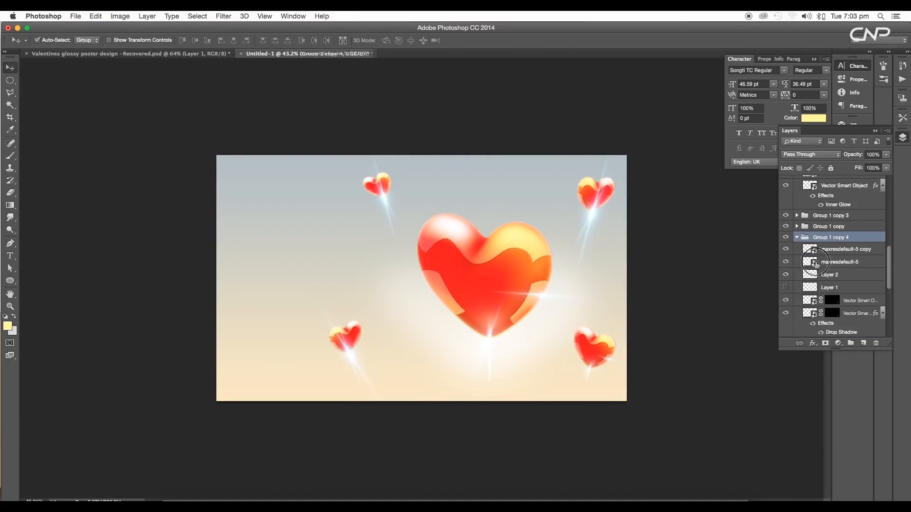
click(840, 261)
drag(616, 345, 593, 347)
Scale the lower-left small heart down slightly with Free Transform and nudge it into place
click(356, 338)
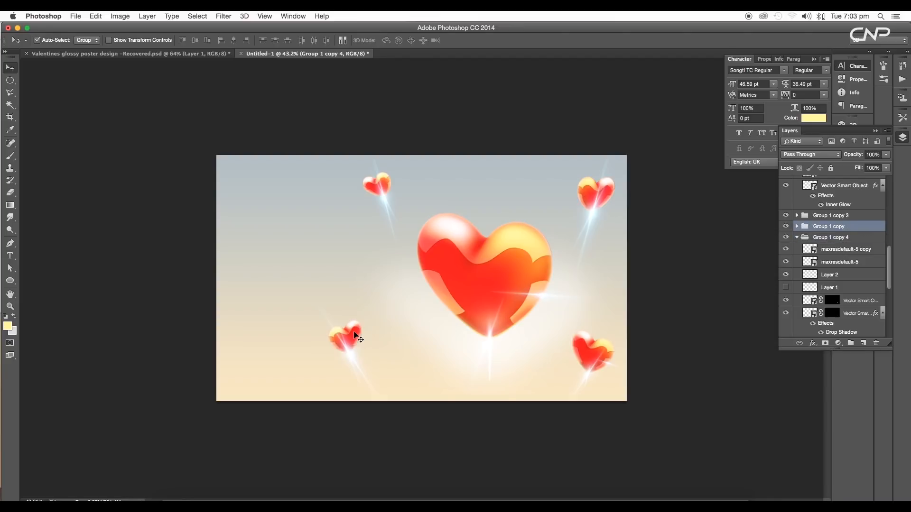
key(super+t)
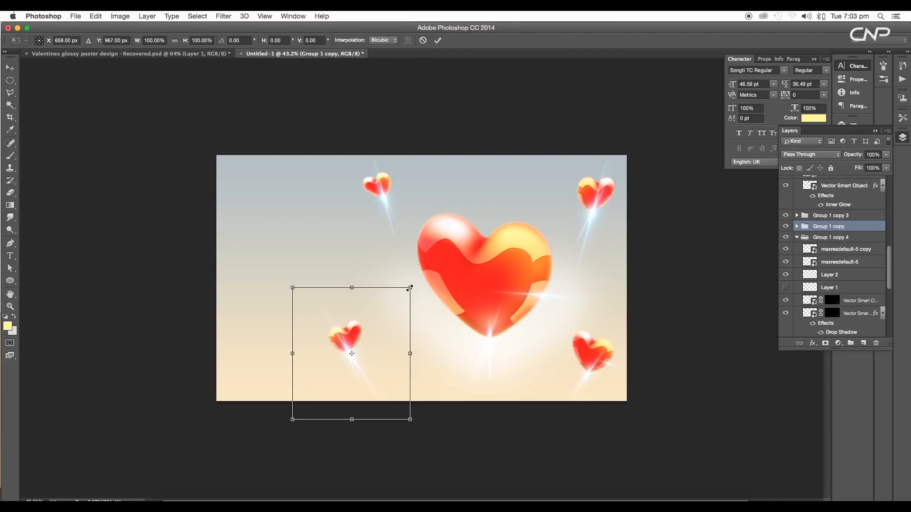
drag(410, 287, 398, 298)
key(Return)
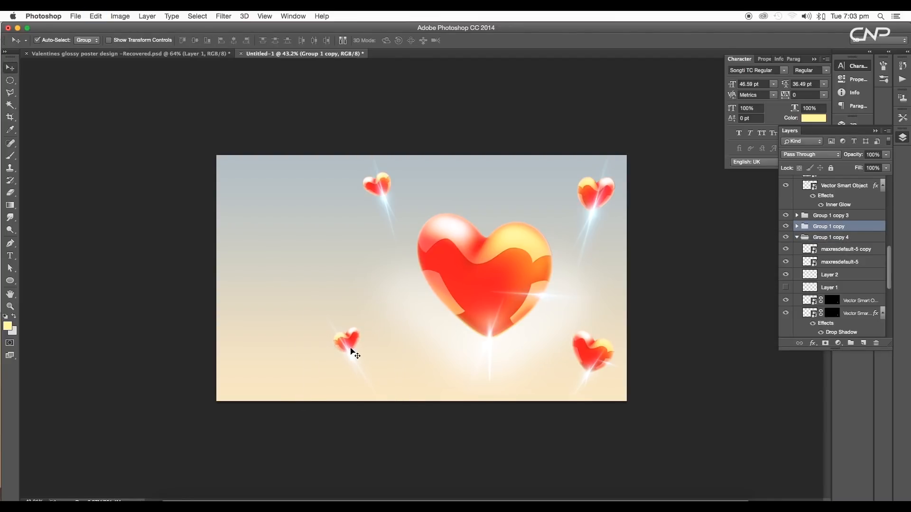
drag(351, 350, 355, 346)
Scale the upper-left small heart to about 92% with Free Transform
click(382, 195)
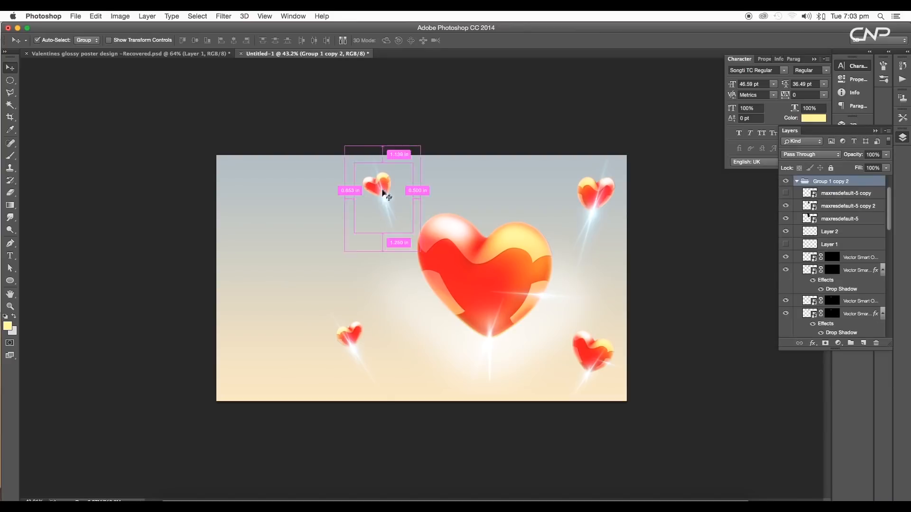
key(super+t)
drag(419, 150, 417, 150)
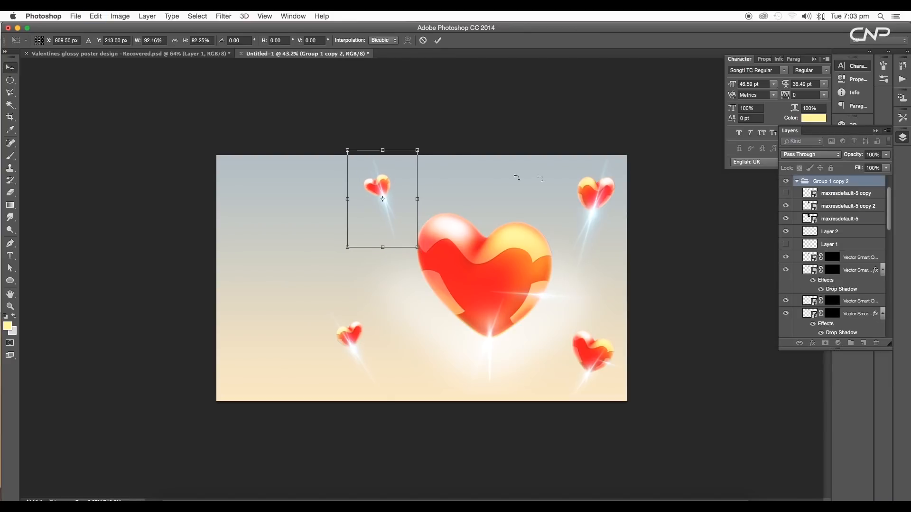
key(Return)
Compare with the original poster and move the upper-right heart left, toward the big heart's top
drag(596, 197, 592, 193)
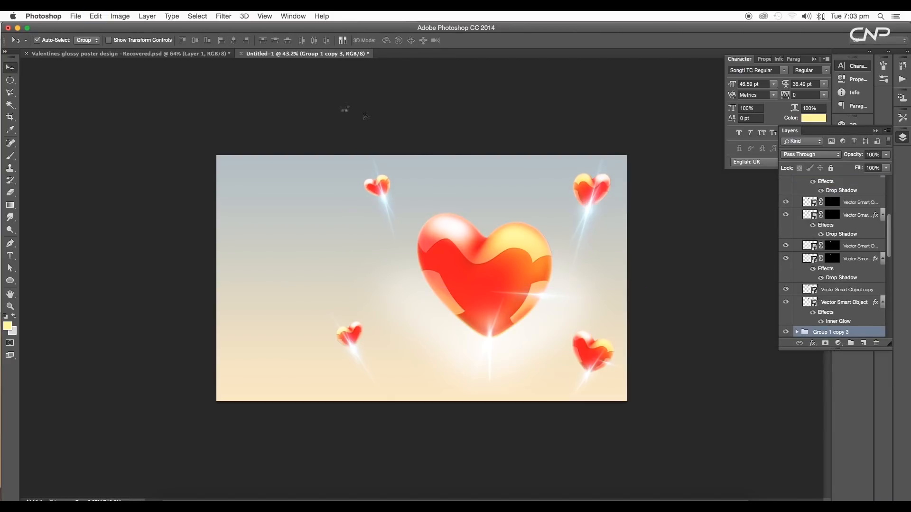
click(218, 53)
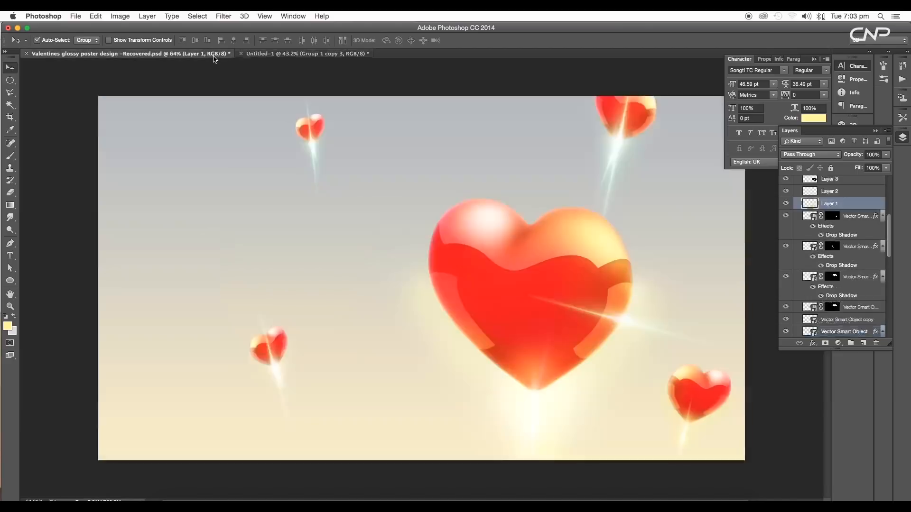
click(307, 54)
drag(602, 196, 539, 186)
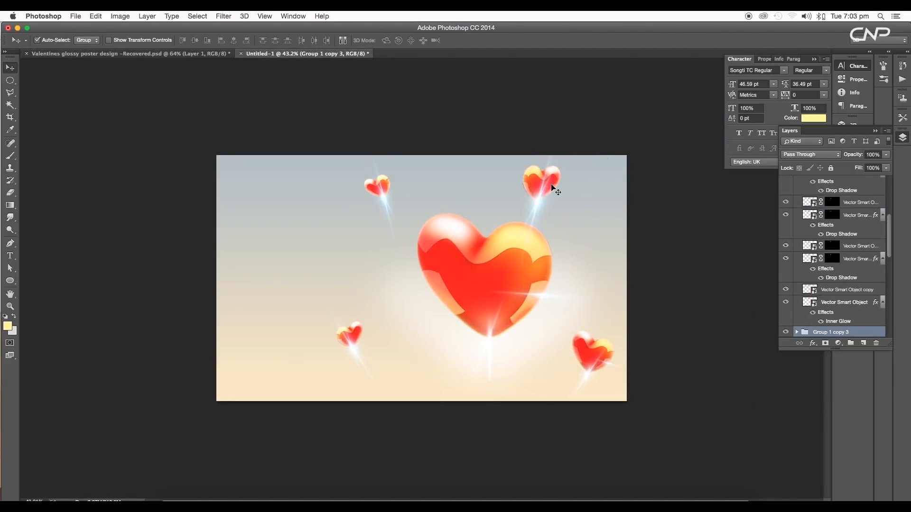
Enlarge the upper-right heart slightly with Free Transform and move it further up and left
key(ctrl+t)
mouse_move(593, 129)
mouse_down()
mouse_move(609, 111)
mouse_move(601, 120)
mouse_up()
key(Return)
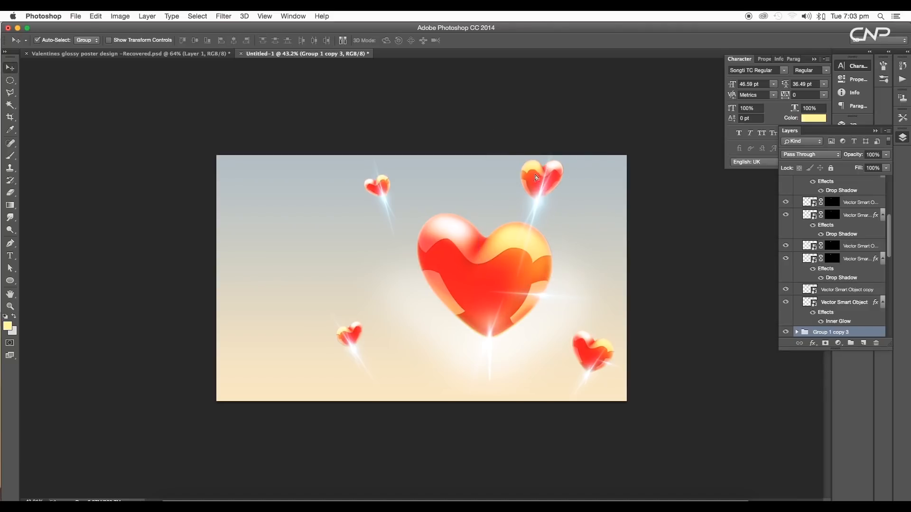
mouse_move(546, 190)
mouse_down()
mouse_move(519, 159)
mouse_move(529, 182)
mouse_up()
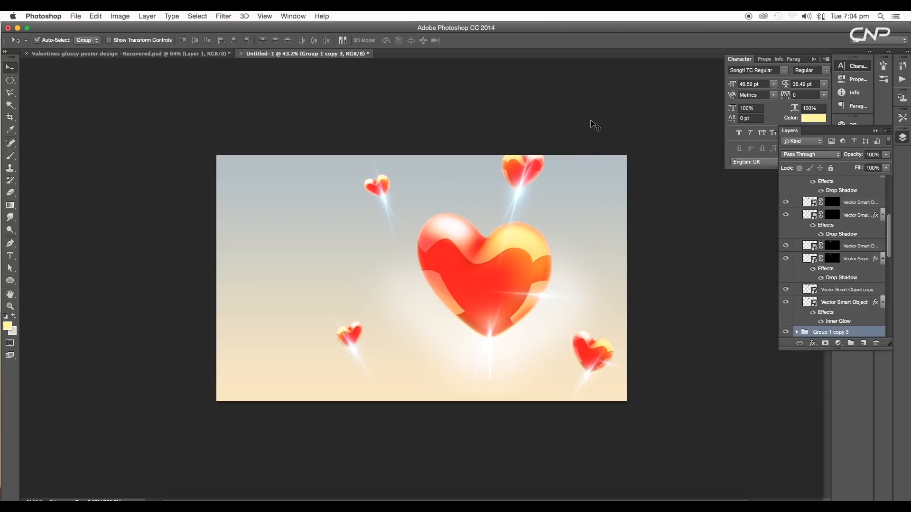
Reposition the big heart and the lower-right heart, checking the layout against the original poster
drag(517, 303, 509, 311)
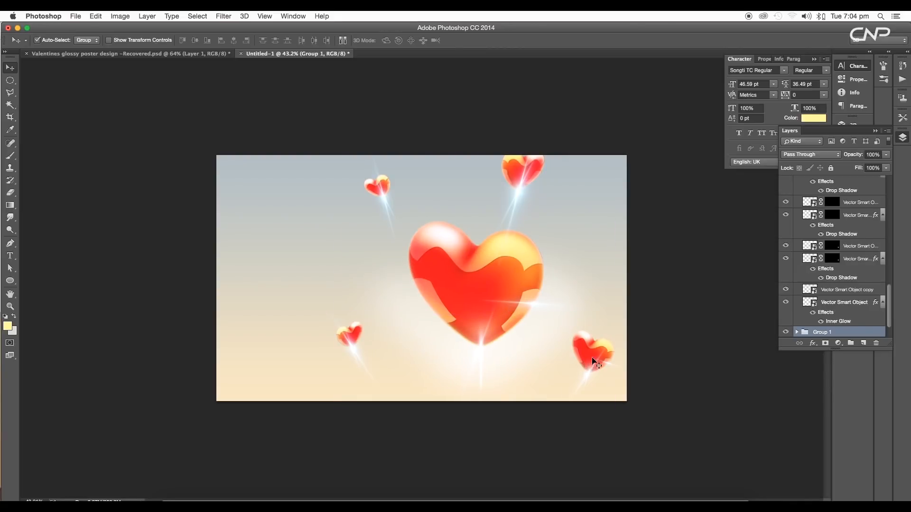
drag(593, 361, 602, 364)
scroll(583, 362, down, 3)
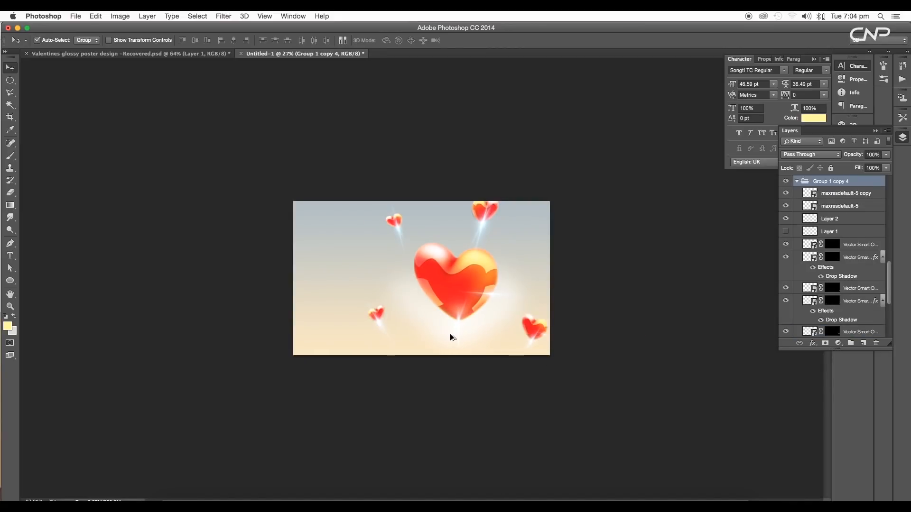
scroll(452, 338, up, 3)
click(142, 55)
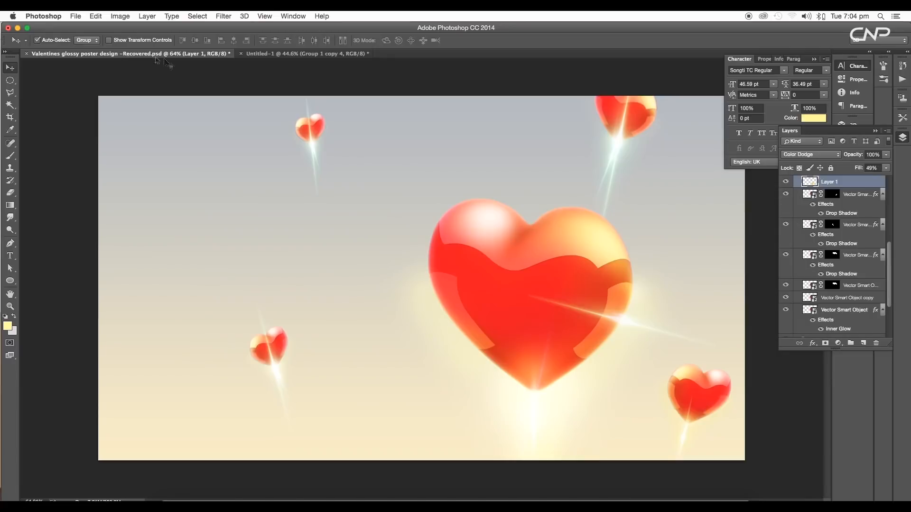
click(344, 55)
mouse_move(541, 328)
mouse_down()
mouse_move(529, 305)
mouse_move(541, 311)
mouse_up()
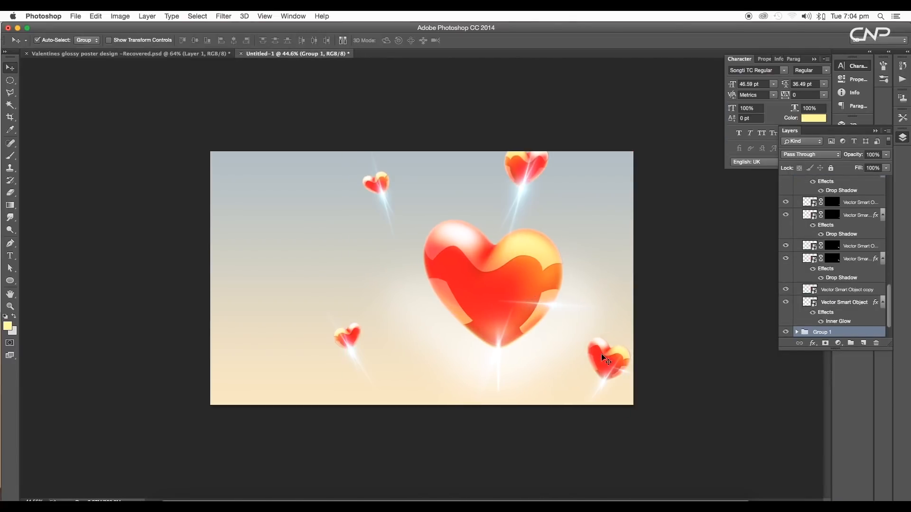
Compare the scene with the original poster and zoom in on the composition
click(208, 55)
drag(278, 55, 611, 377)
scroll(573, 358, down, 2)
scroll(569, 358, up, 6)
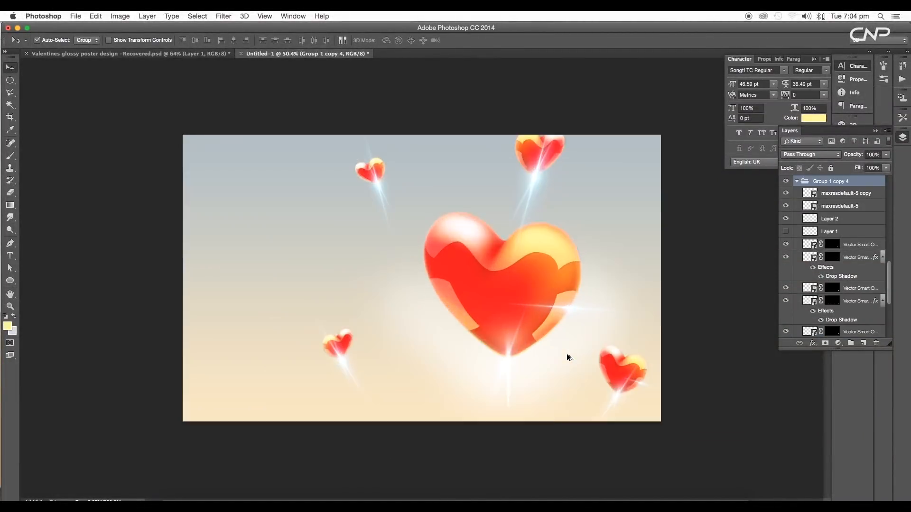
drag(427, 275, 551, 309)
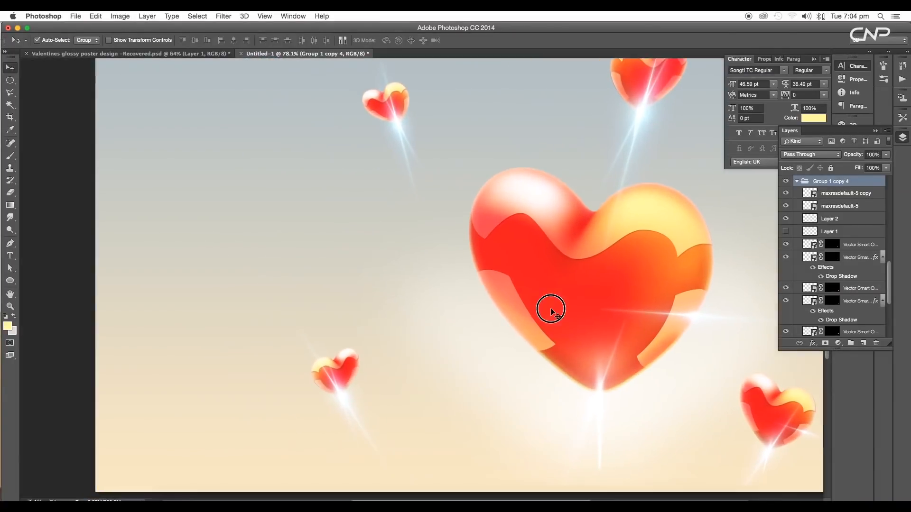
Add a Glossy text layer on the left of the poster and enlarge it with Free Transform
key(t)
click(150, 228)
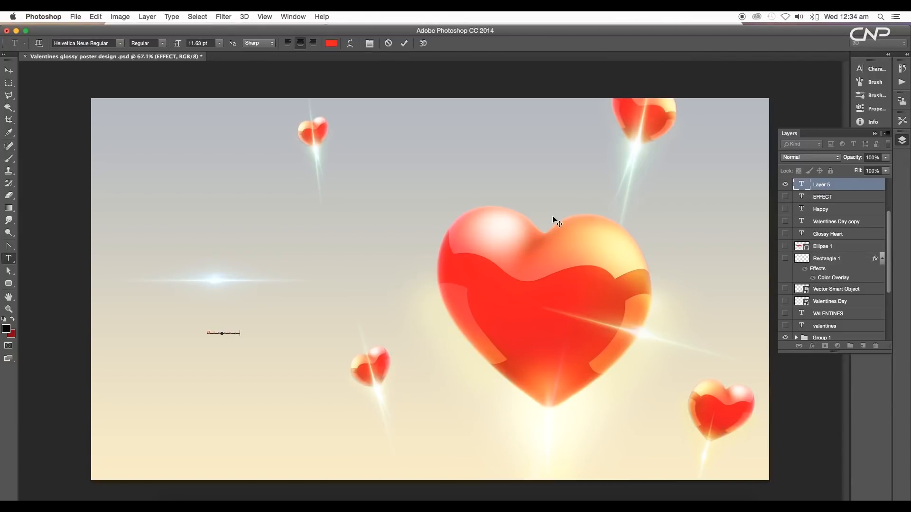
click(11, 70)
key(ctrl+t)
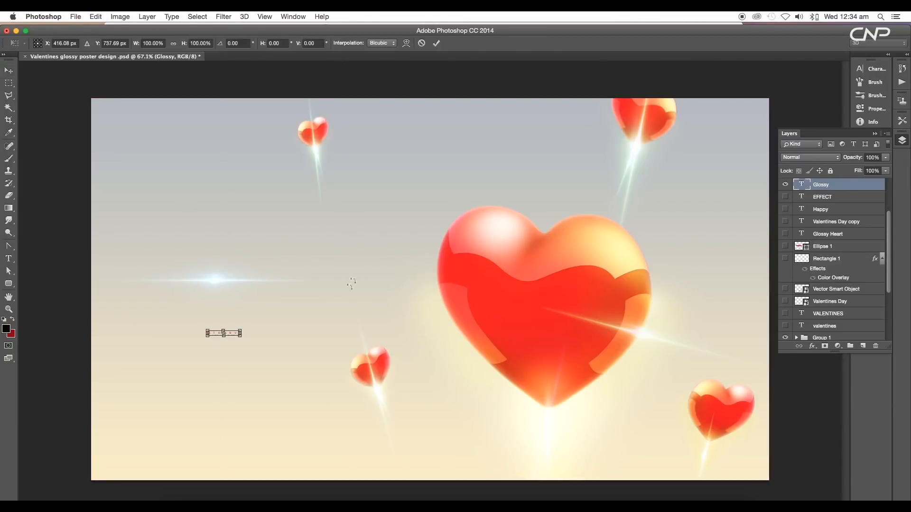
drag(241, 331, 421, 243)
key(Return)
Set the Glossy text's font to AngsanaUPC Bold Italic at about 118 pt
key(t)
click(876, 69)
drag(803, 99, 797, 101)
click(772, 73)
text(ang)
click(775, 156)
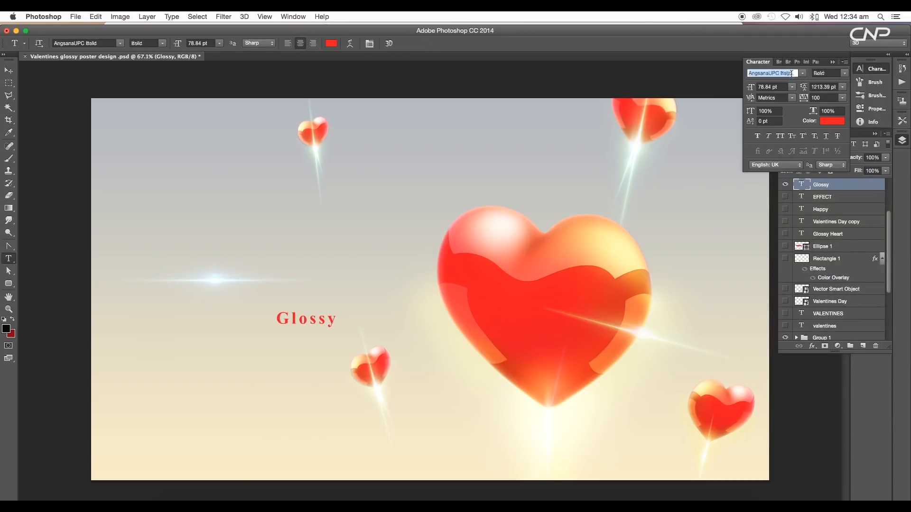
key(Down)
key(Down)
key(Down)
drag(750, 87, 768, 87)
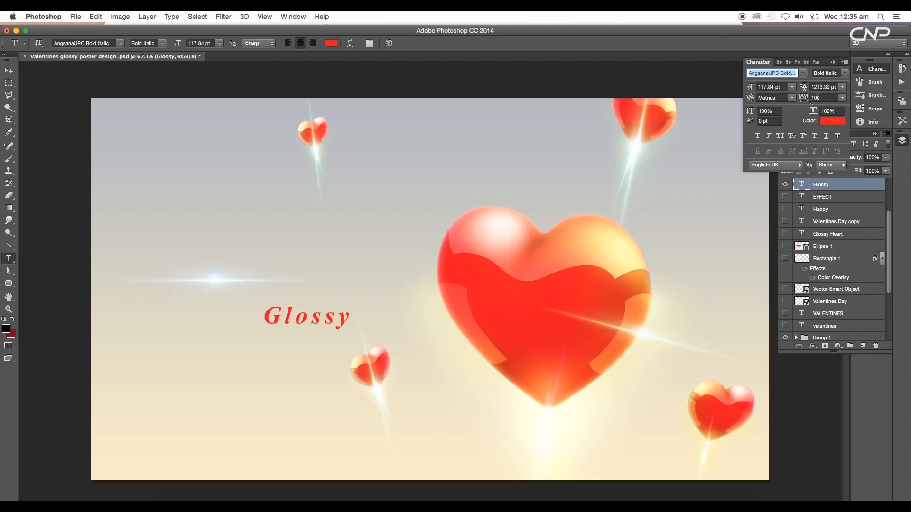
Set the Glossy text's tracking to 0
click(804, 98)
text(0)
key(Return)
Enlarge the Glossy text to about 145 pt and move it lower on the left side
click(8, 72)
drag(307, 317, 203, 259)
drag(750, 87, 763, 87)
drag(204, 258, 223, 340)
Append the word Heart to the title so it reads Glossy Heart
key(t)
click(259, 343)
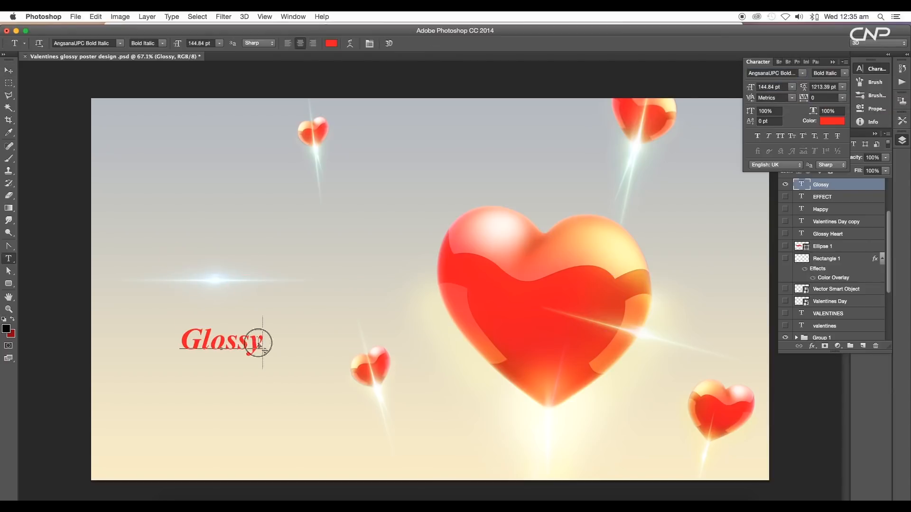
text(Heart)
Duplicate the title text layer, retype the copy as EFFECT and move it below the title
click(7, 69)
drag(276, 349, 327, 307)
key(t)
triple_click(327, 307)
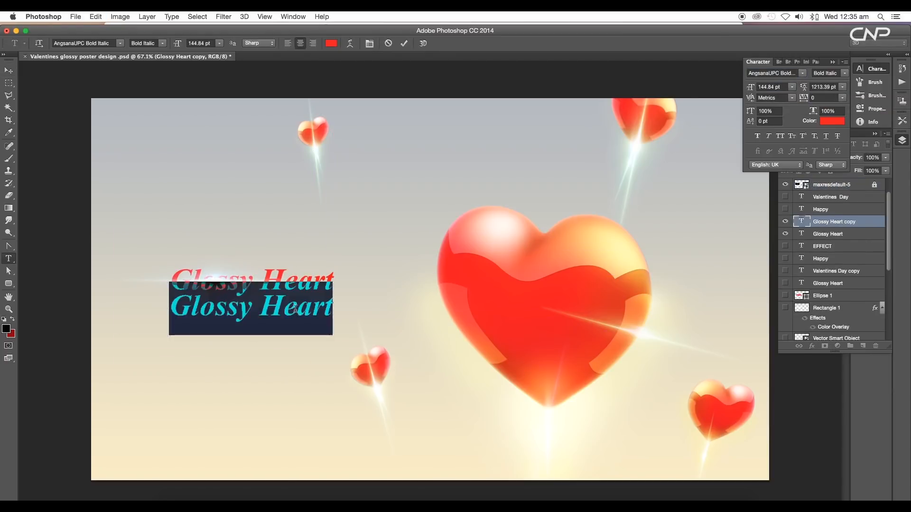
text(EFFECT)
click(8, 70)
drag(252, 306, 270, 330)
Set the EFFECT text's font to Helvetica Light and shrink its size
scroll(813, 223, up, 1)
click(802, 261)
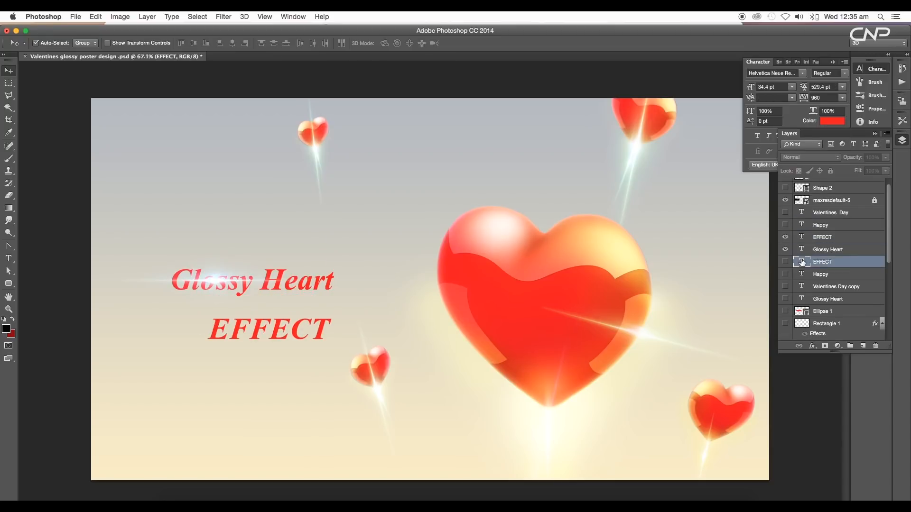
click(804, 240)
click(765, 76)
text(halv)
key(BackSpace)
key(BackSpace)
key(BackSpace)
text(el)
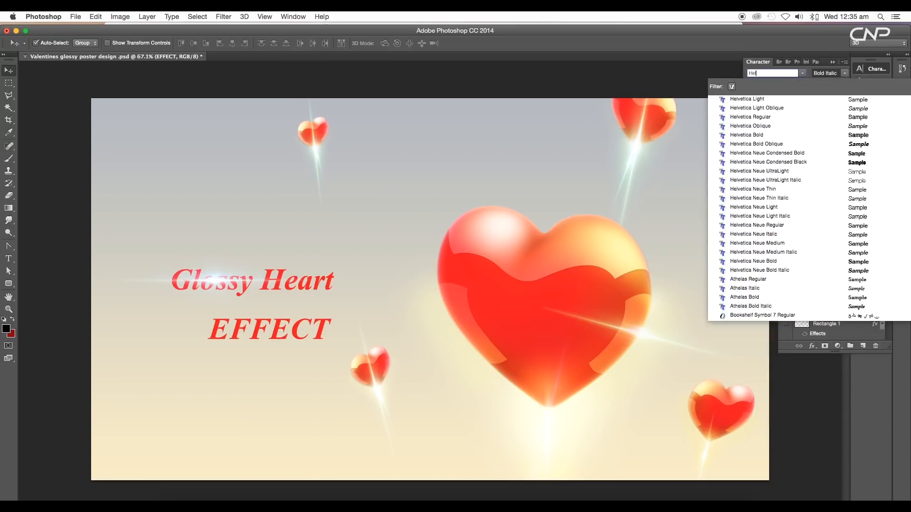
click(809, 99)
drag(758, 89, 751, 89)
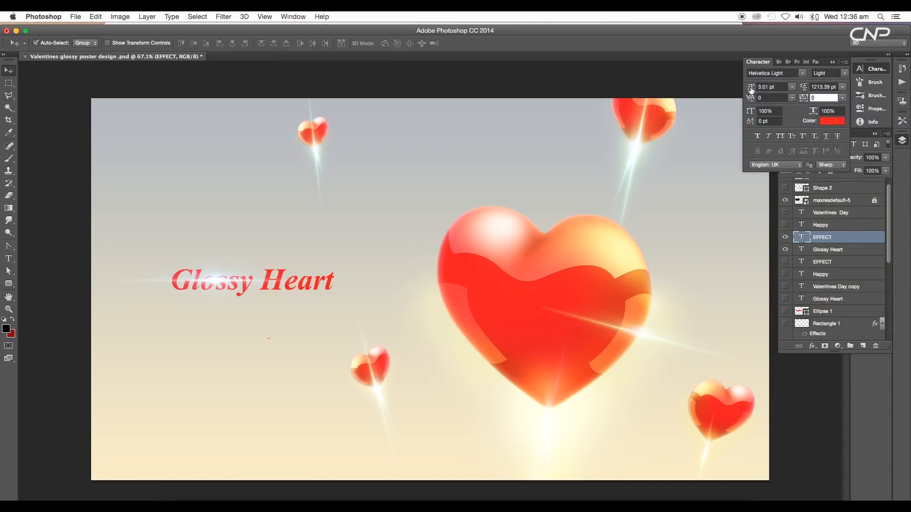
Position the EFFECT text under Glossy Heart and fine-tune its size, style and letter spacing, around 800 tracking
drag(271, 336, 285, 299)
drag(750, 87, 751, 87)
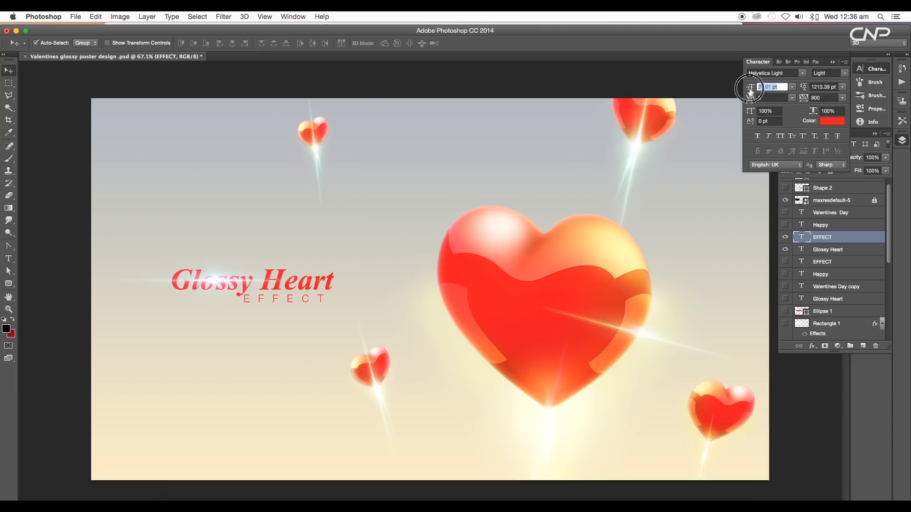
click(792, 74)
key(Down)
key(Down)
key(Up)
key(Up)
drag(803, 98, 805, 99)
drag(306, 300, 311, 300)
drag(803, 99, 805, 99)
drag(298, 300, 296, 299)
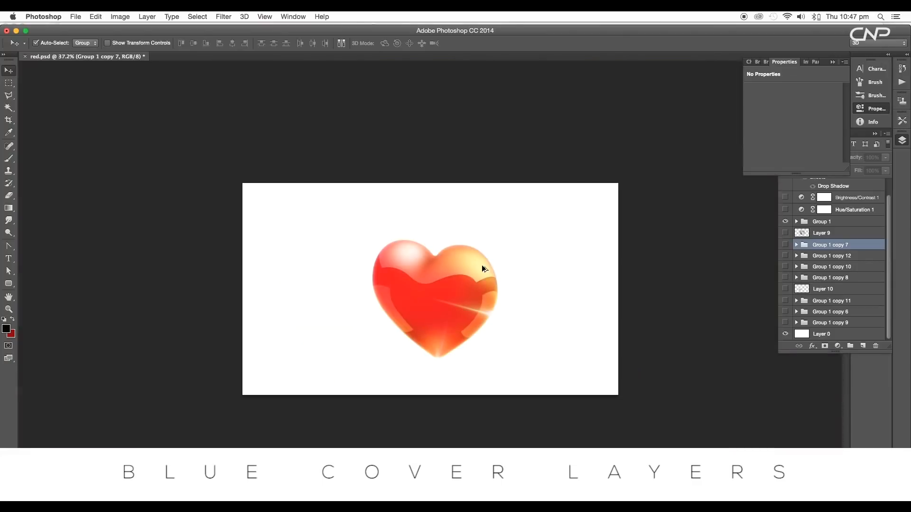
Show the duplicated heart groups in the layer stack to reveal the cluster of hearts
scroll(482, 265, up, 3)
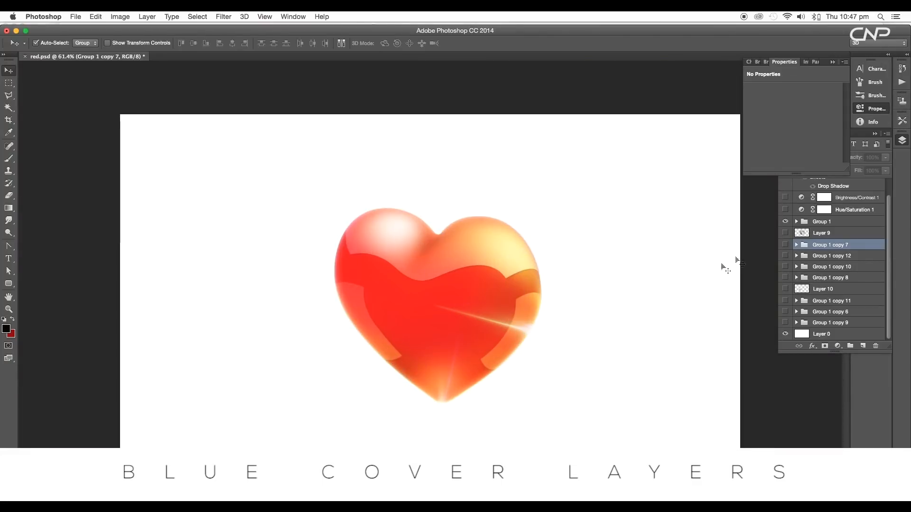
click(784, 244)
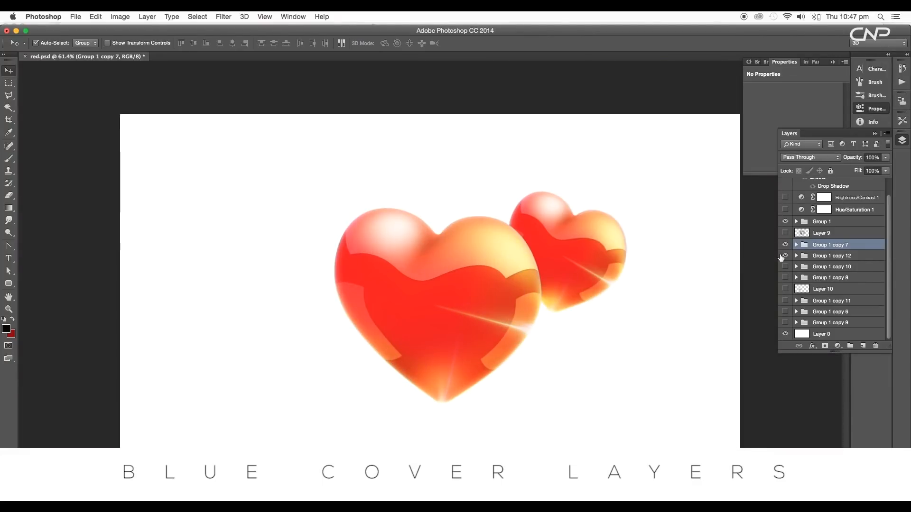
click(785, 256)
click(785, 279)
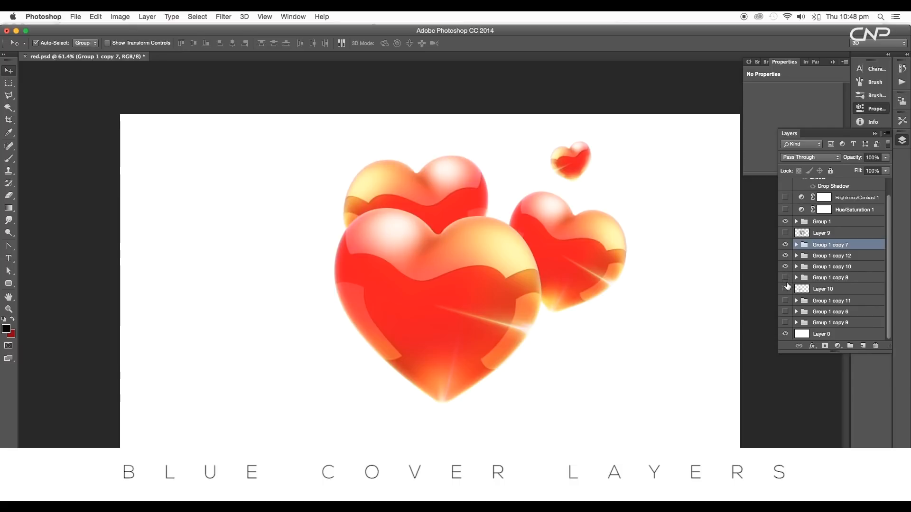
click(785, 301)
click(785, 312)
click(785, 324)
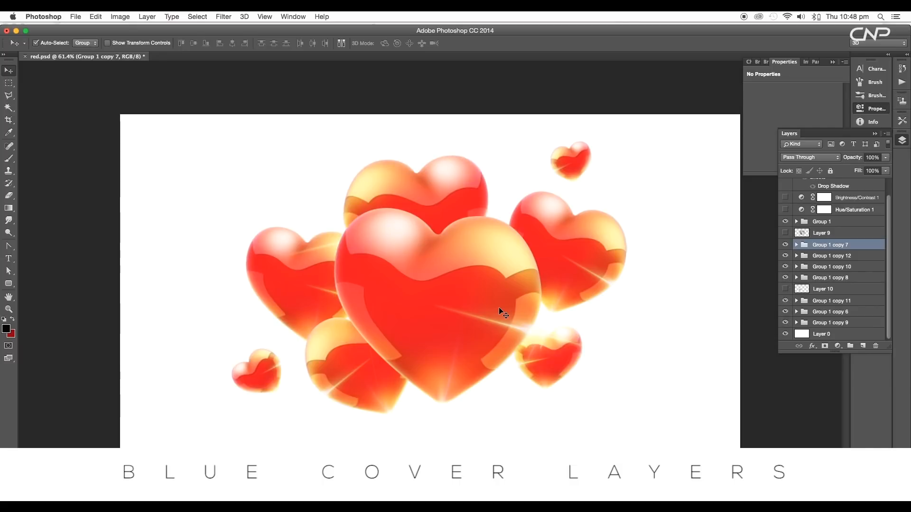
scroll(499, 307, down, 10)
scroll(435, 303, up, 10)
scroll(494, 238, down, 4)
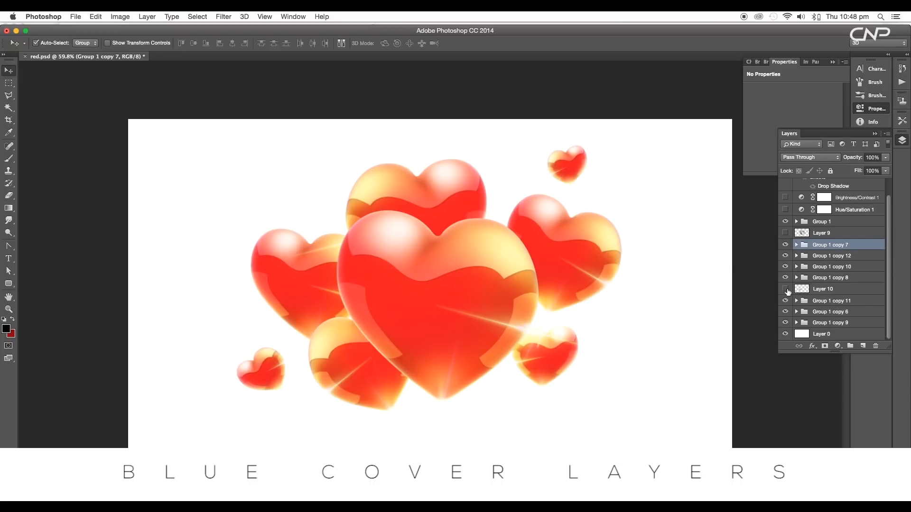
Nudge the small upper-right heart down slightly and show Layer 9
drag(580, 169, 579, 173)
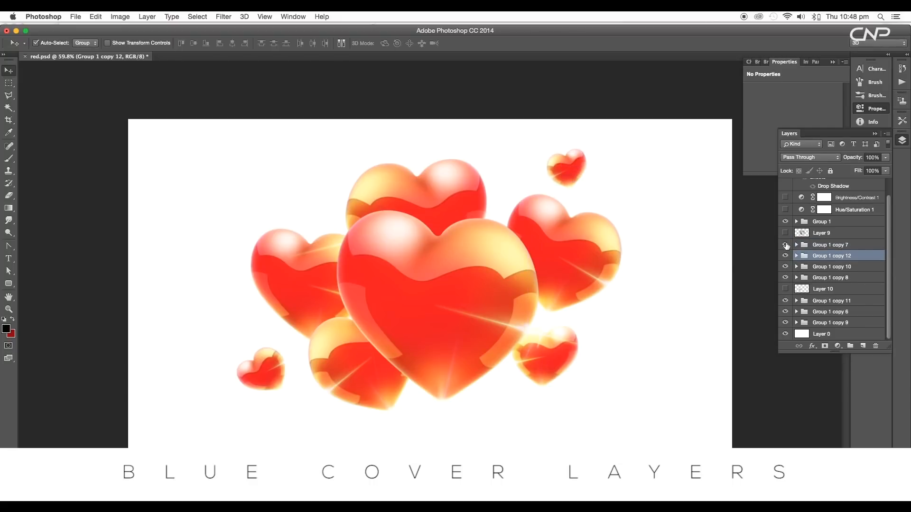
click(785, 234)
click(785, 233)
click(785, 234)
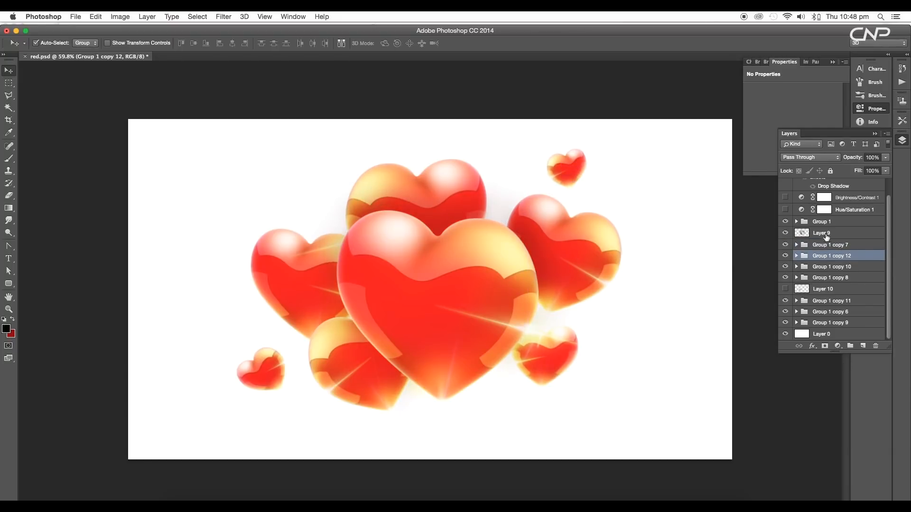
Set Layer 9's blend mode to Multiply and lower its fill to about 62%
click(827, 234)
click(824, 157)
click(823, 157)
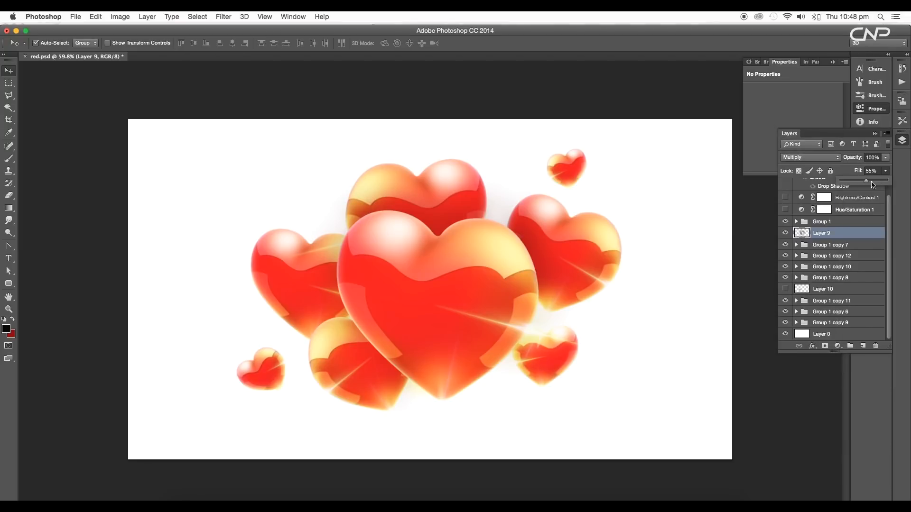
drag(873, 185, 871, 187)
Toggle Layer 10's visibility so the layer is shown
click(786, 289)
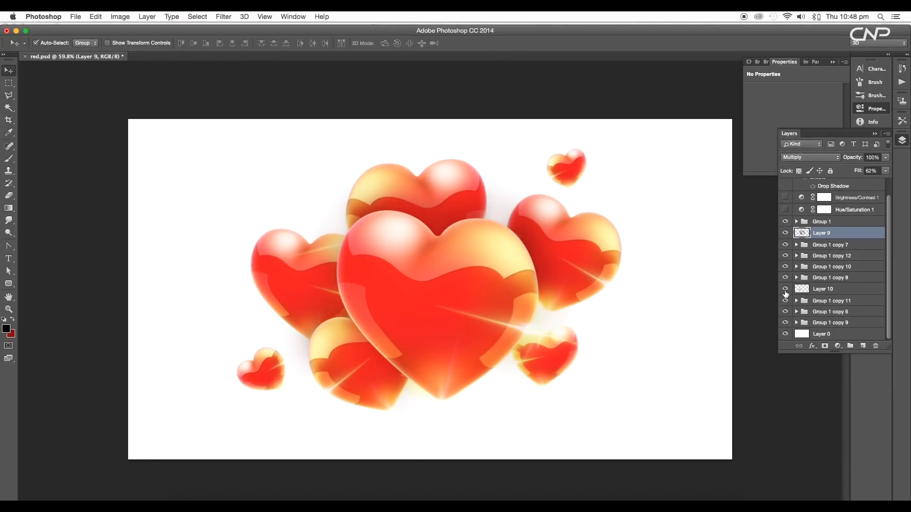
click(786, 289)
click(785, 288)
Turn on the Hue/Saturation adjustment layer (hue +180) and set its saturation to -14
scroll(842, 300, up, 2)
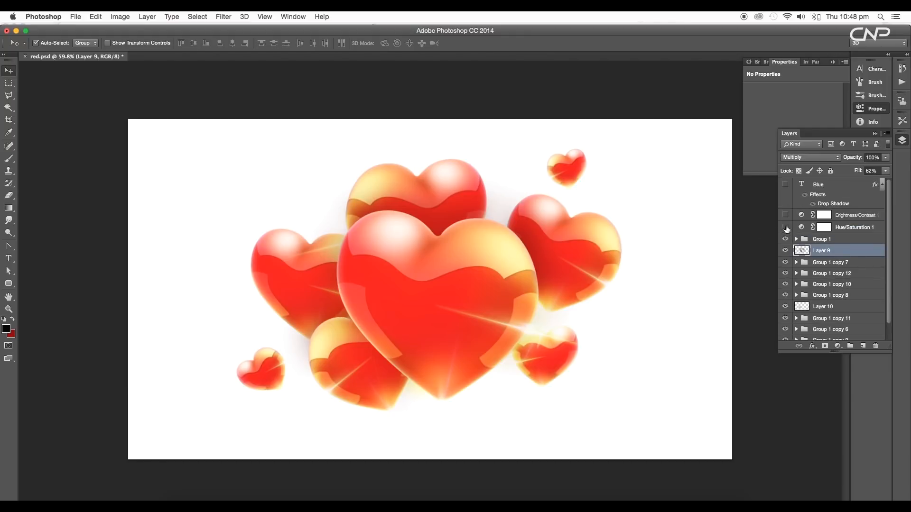
click(851, 228)
click(785, 227)
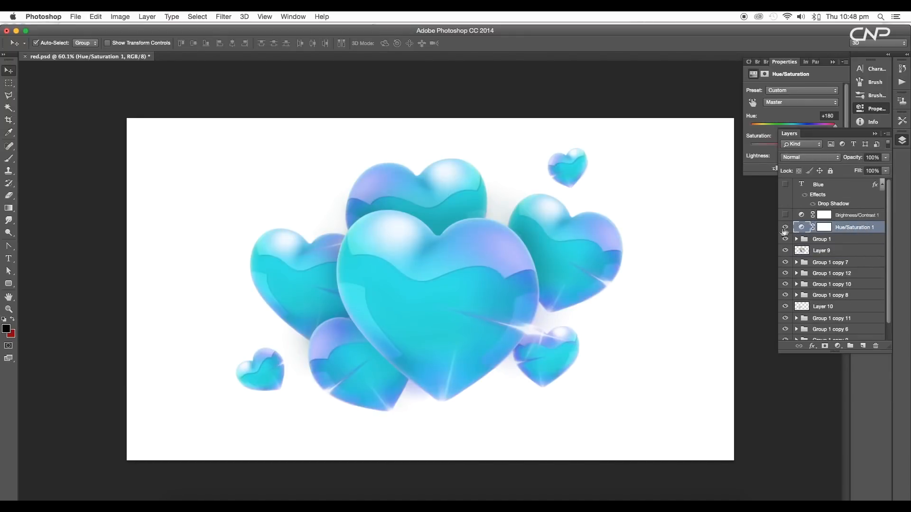
drag(810, 126, 837, 130)
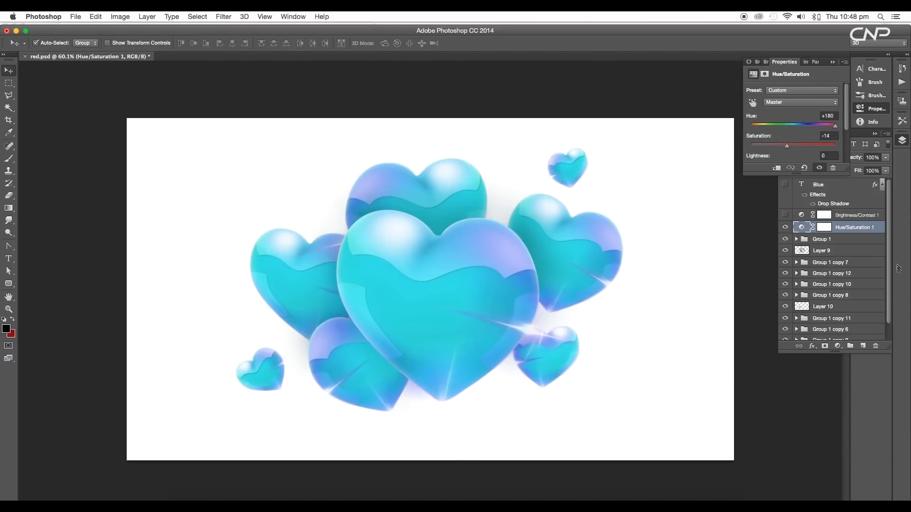
Turn on the Brightness/Contrast adjustment layer and fine-tune its brightness around -40
click(804, 221)
click(805, 219)
click(785, 215)
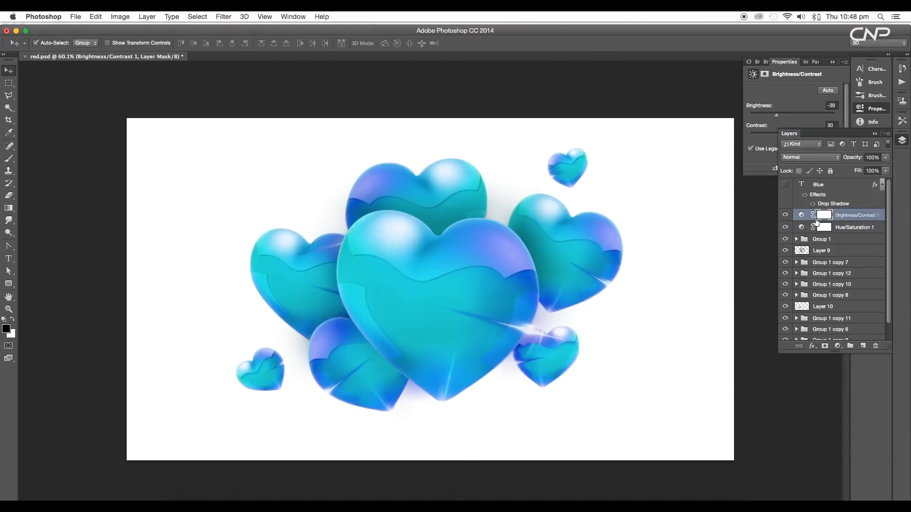
click(792, 97)
drag(782, 137, 777, 119)
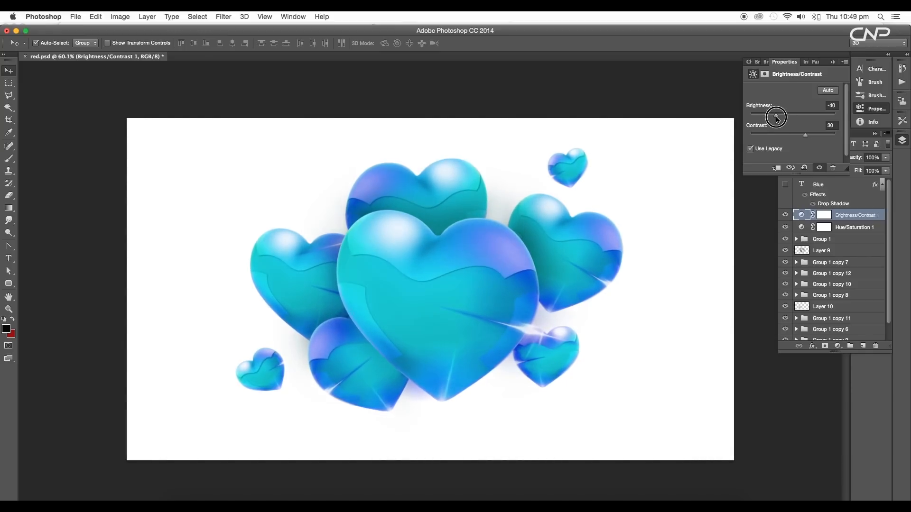
click(775, 223)
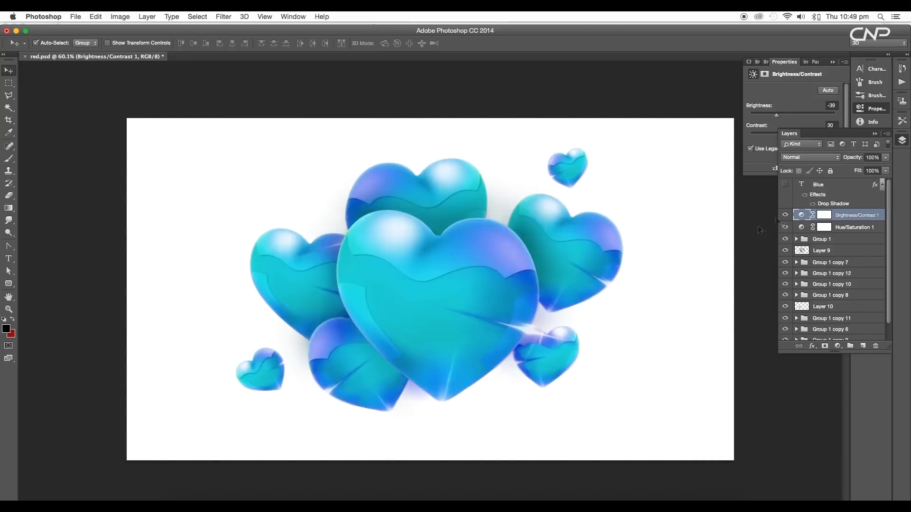
Select the Blue text layer and make it visible
scroll(542, 220, down, 1)
click(807, 186)
click(785, 185)
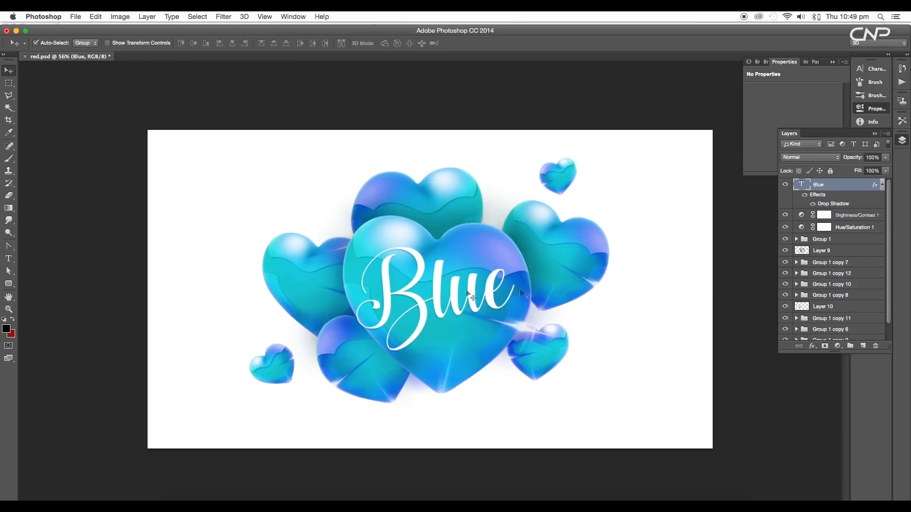
Edit the text to read Glass on the first line and Blue on the second
double_click(802, 185)
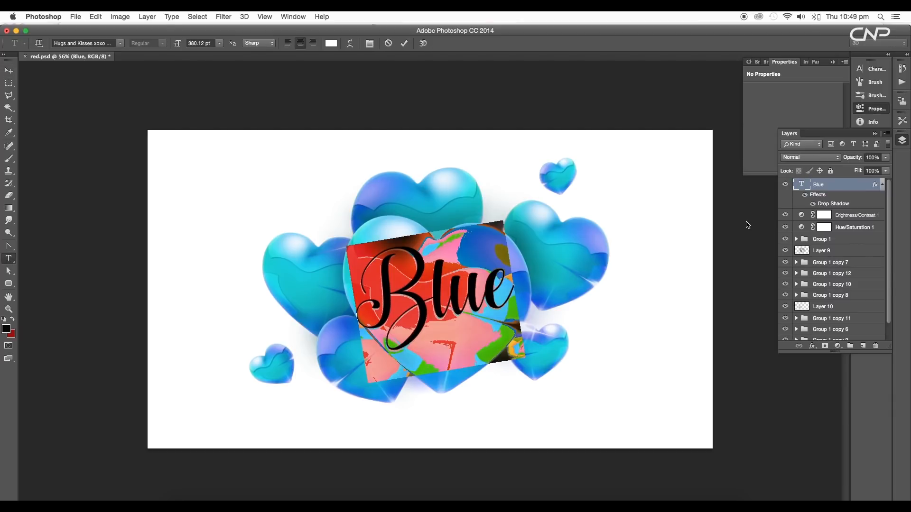
text(Gass)
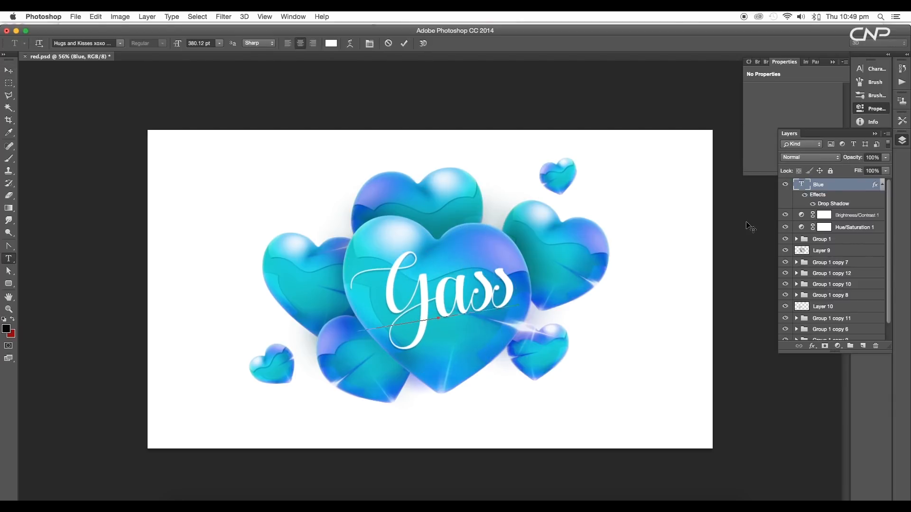
key(BackSpace)
key(BackSpace)
key(BackSpace)
text(lass)
key(BackSpace)
key(BackSpace)
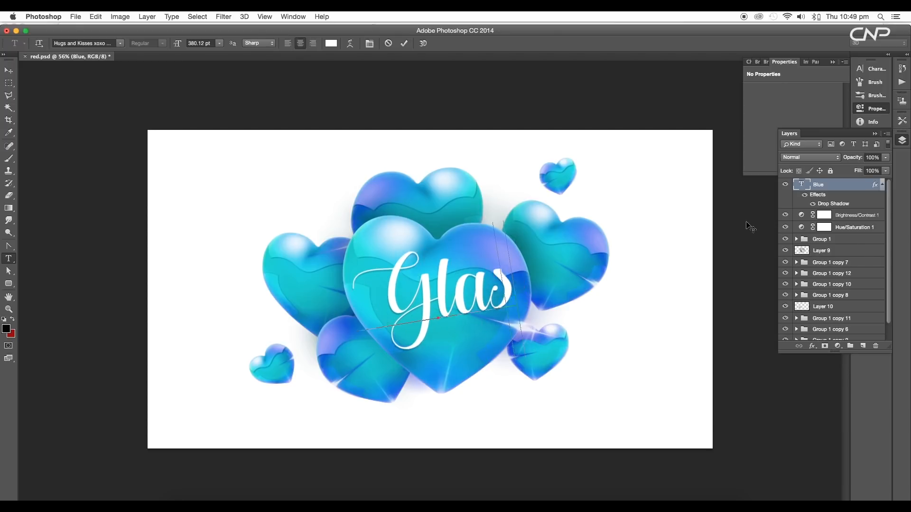
text(ss)
key(Return)
text(Blue)
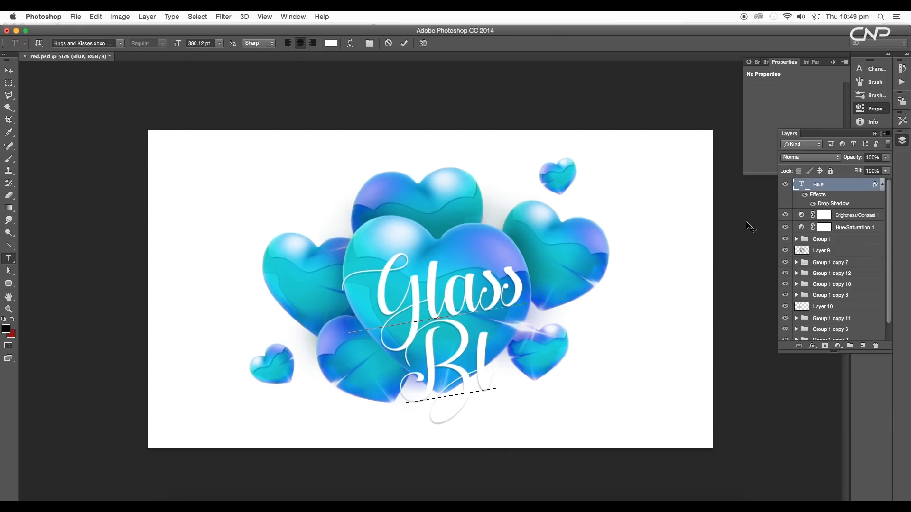
Scale the Glass Blue text down and move it up to center it on the main heart
click(8, 70)
key(super+t)
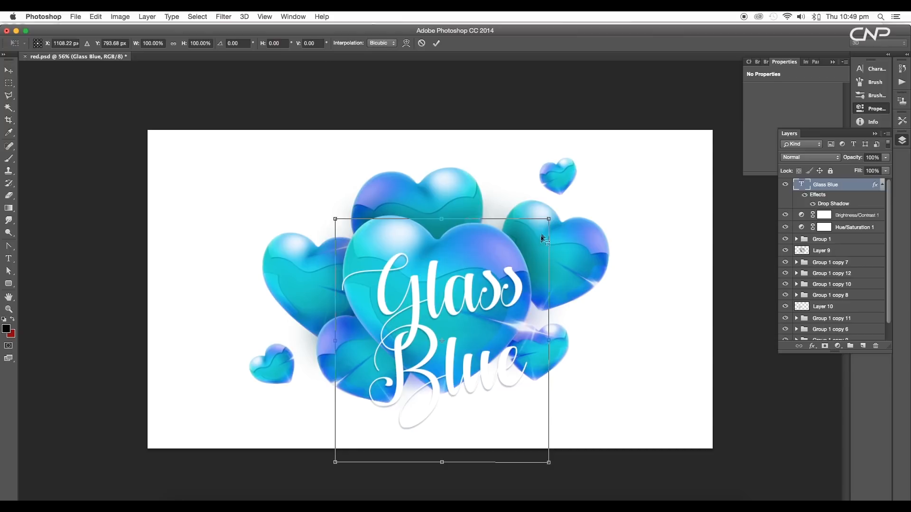
drag(559, 463, 525, 431)
drag(436, 332, 445, 287)
key(Return)
scroll(432, 276, down, 5)
scroll(432, 276, up, 5)
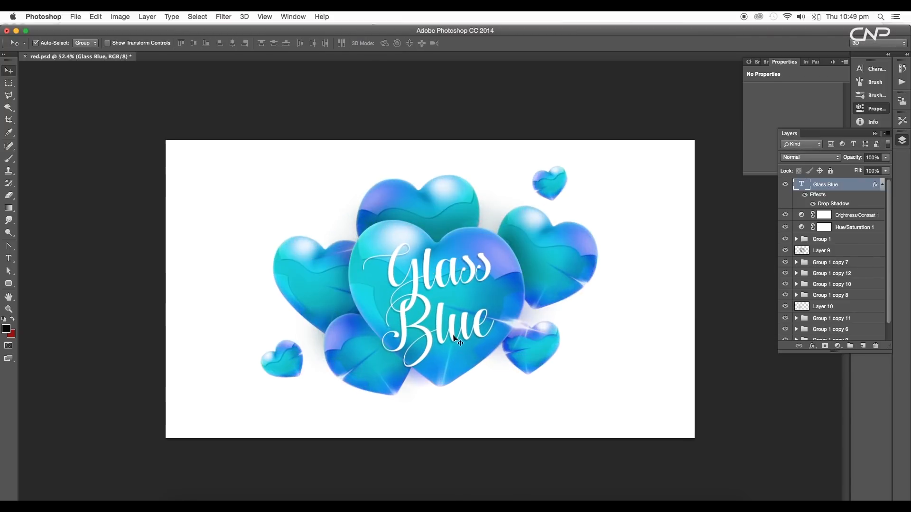
scroll(454, 334, up, 4)
scroll(454, 335, down, 3)
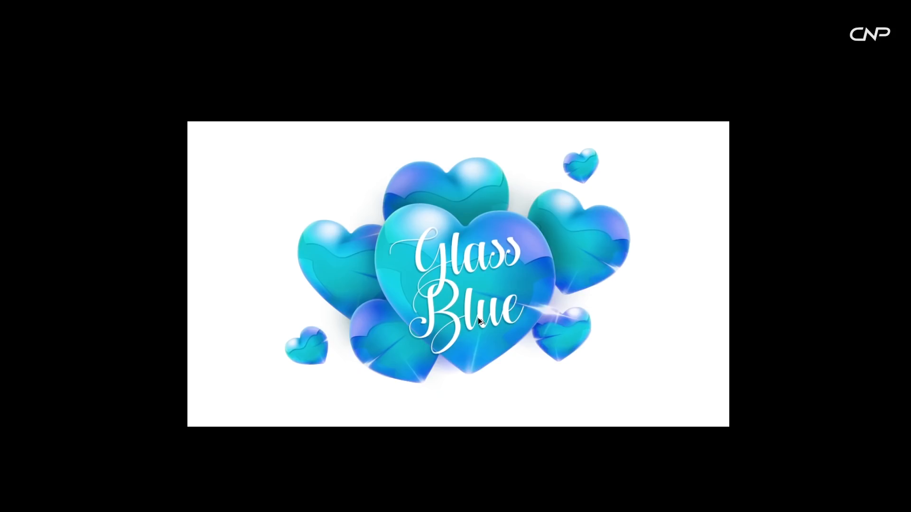